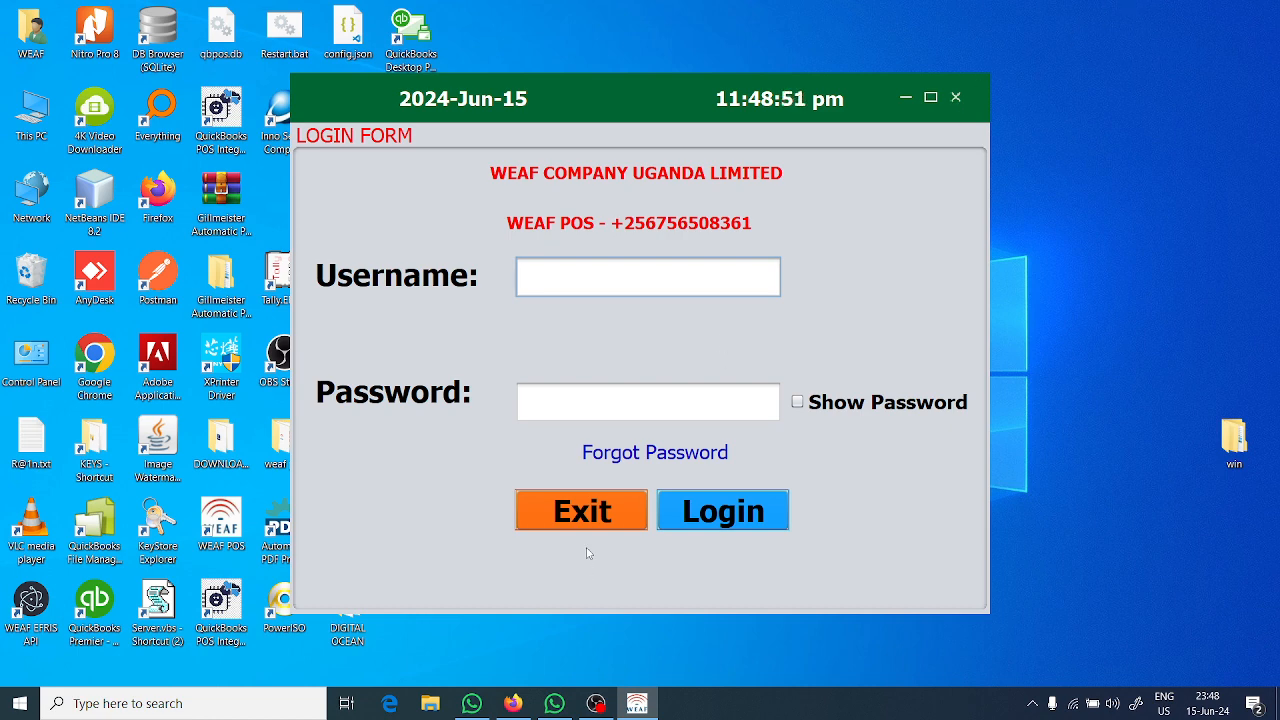
# Exit WEAF POS from the login form, confirm quitting, and relaunch the application from the desktop.
pyautogui.click(598, 522)
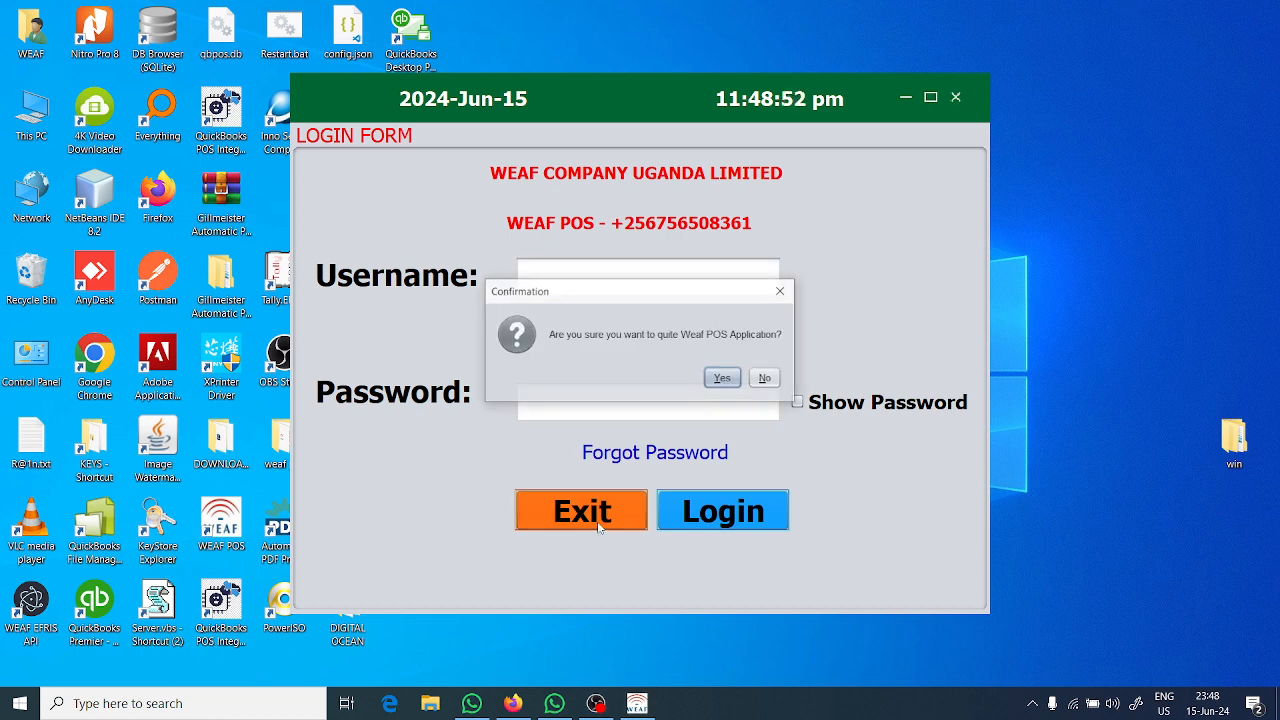
pyautogui.click(721, 378)
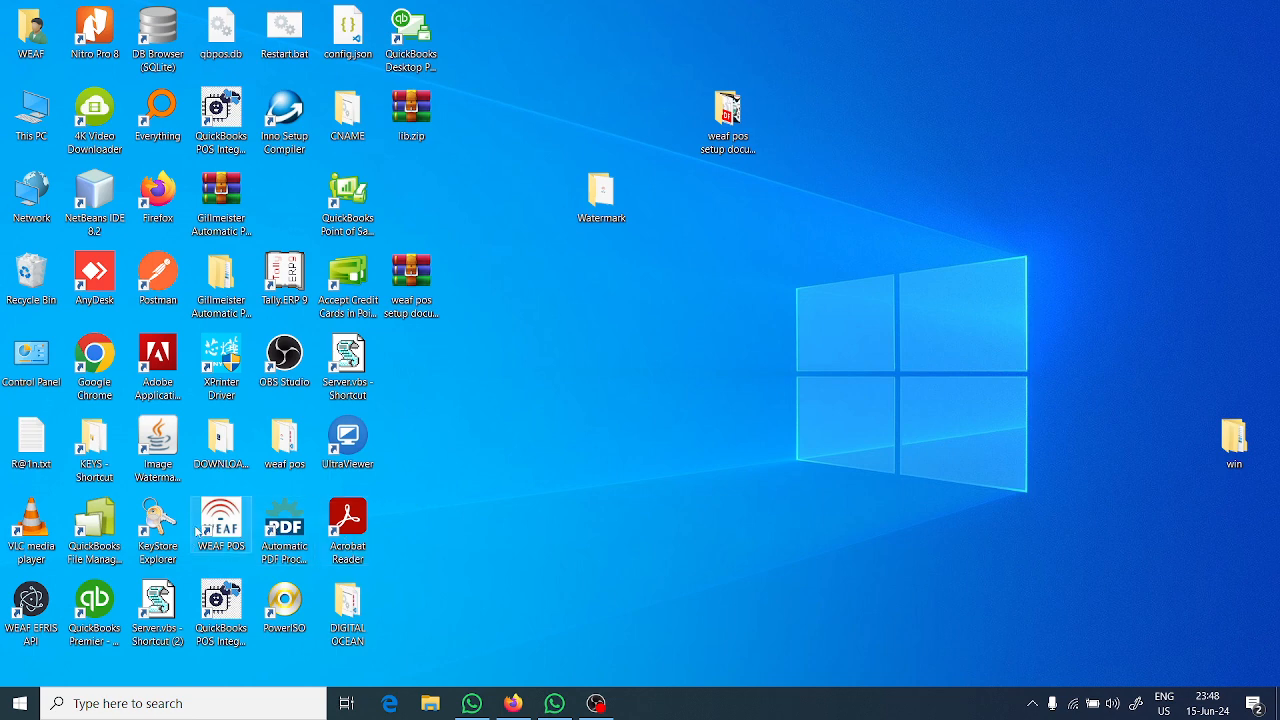
pyautogui.doubleClick(237, 516)
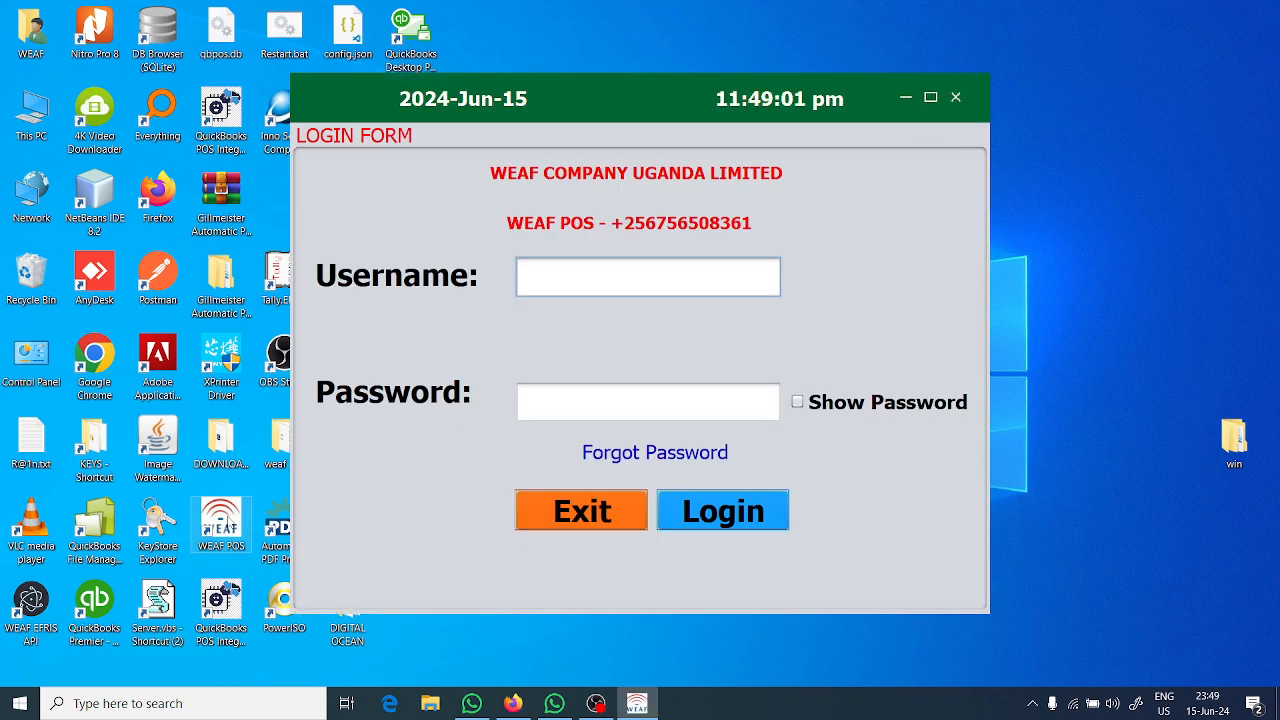
# Examine the forgotten-password form's security question and phone number recovery options, and return to the login form.
pyautogui.write('ewandera')
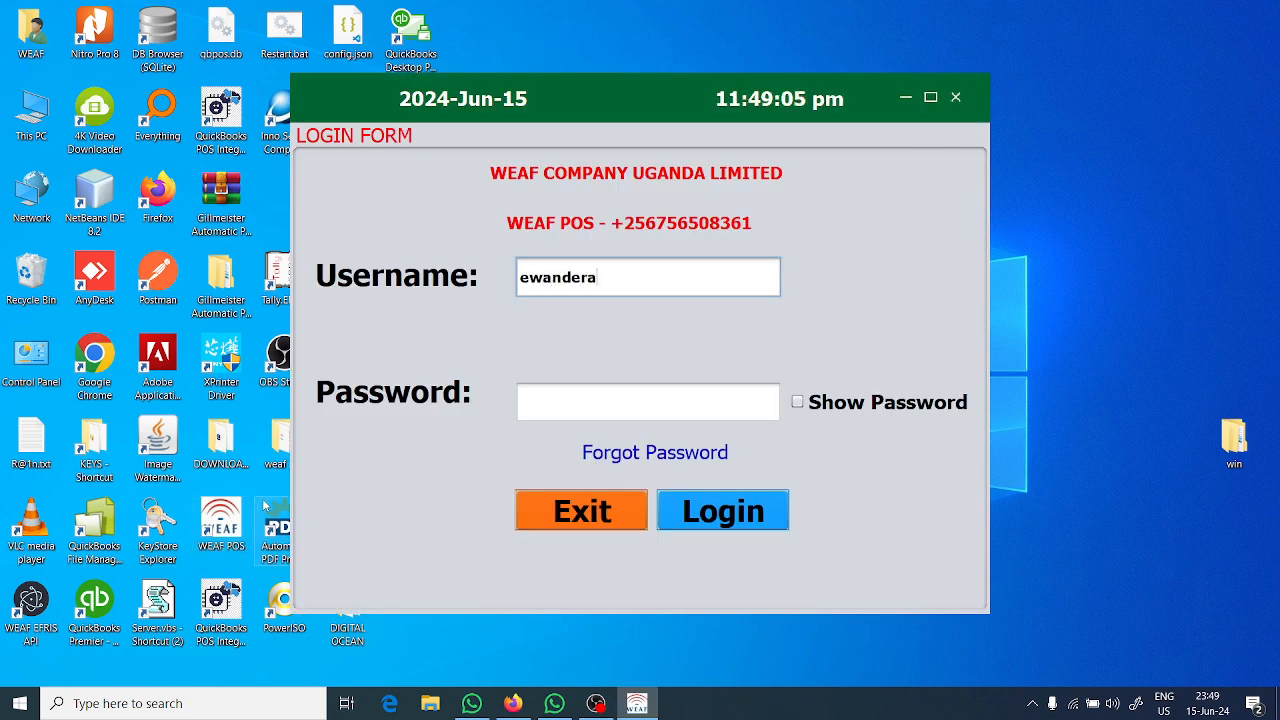
pyautogui.click(606, 406)
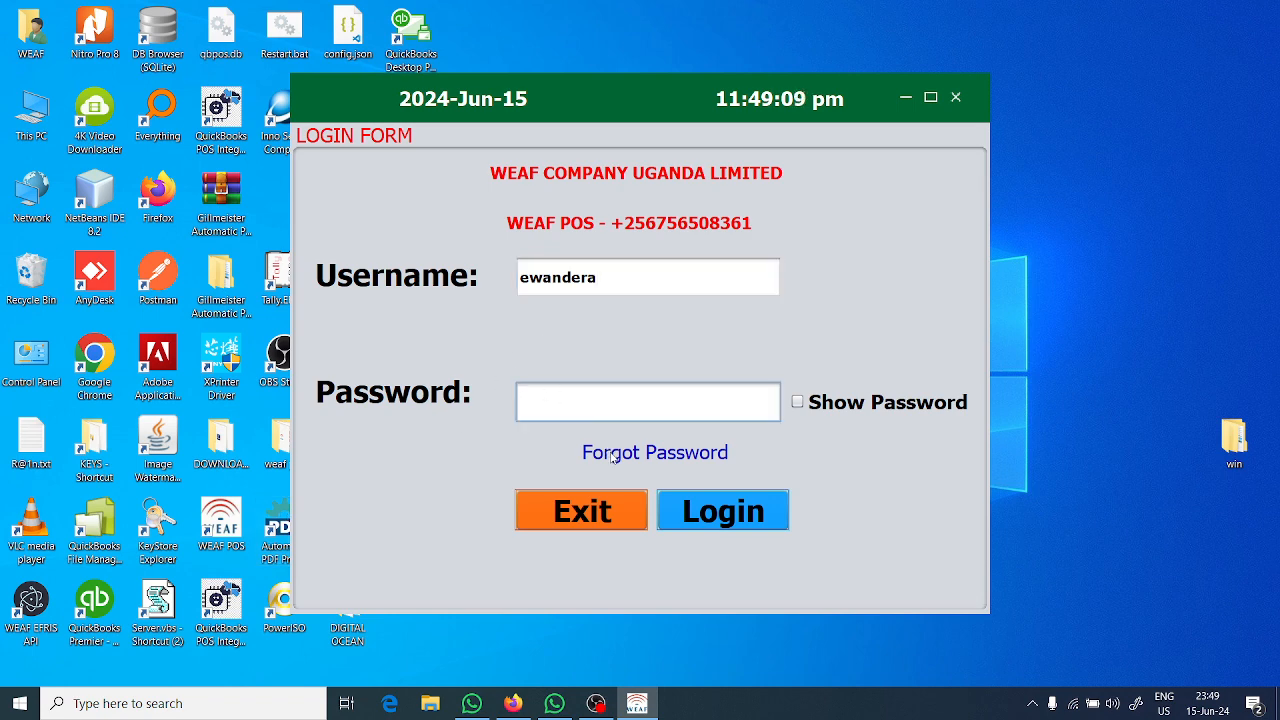
pyautogui.click(613, 454)
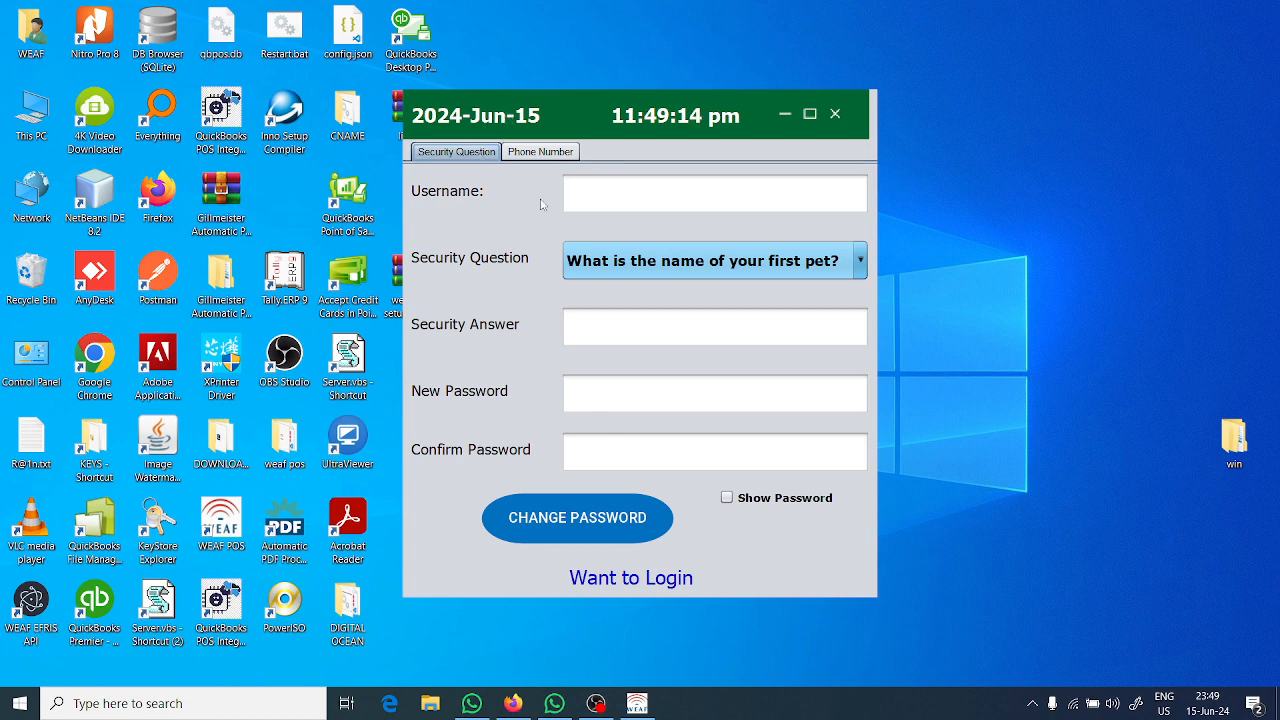
pyautogui.click(637, 263)
pyautogui.click(637, 263)
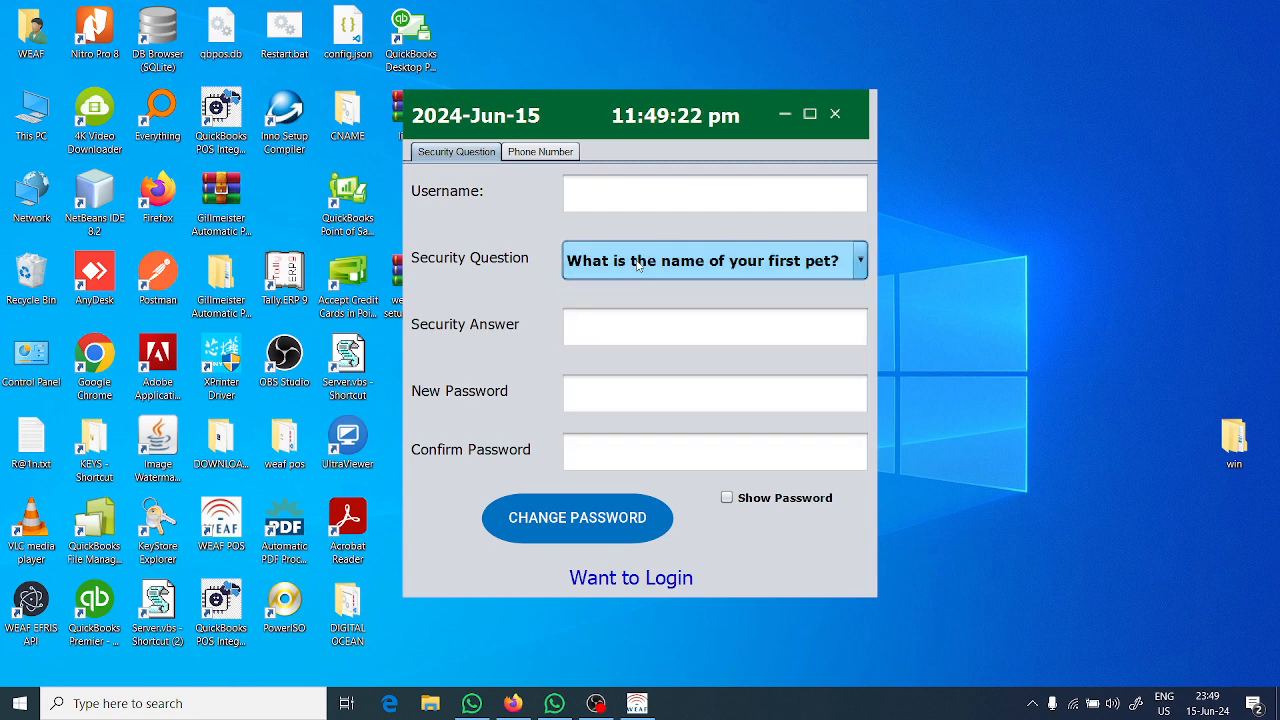
pyautogui.click(542, 154)
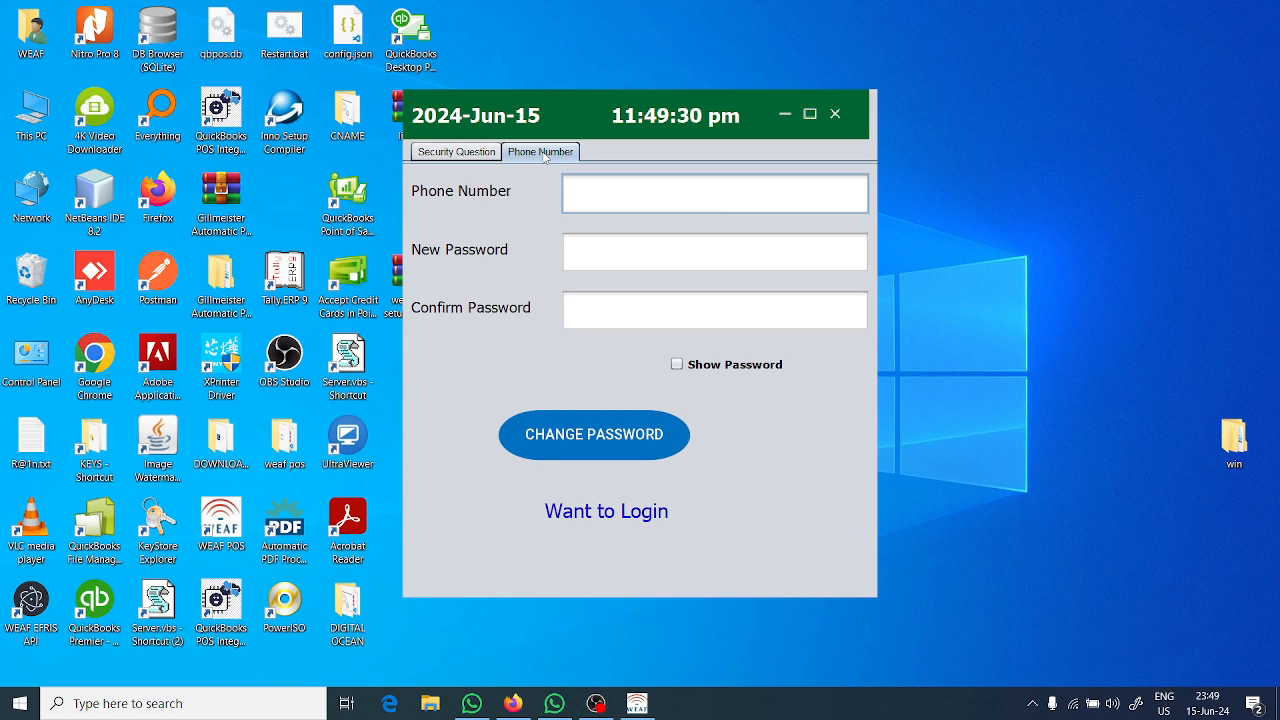
pyautogui.click(620, 514)
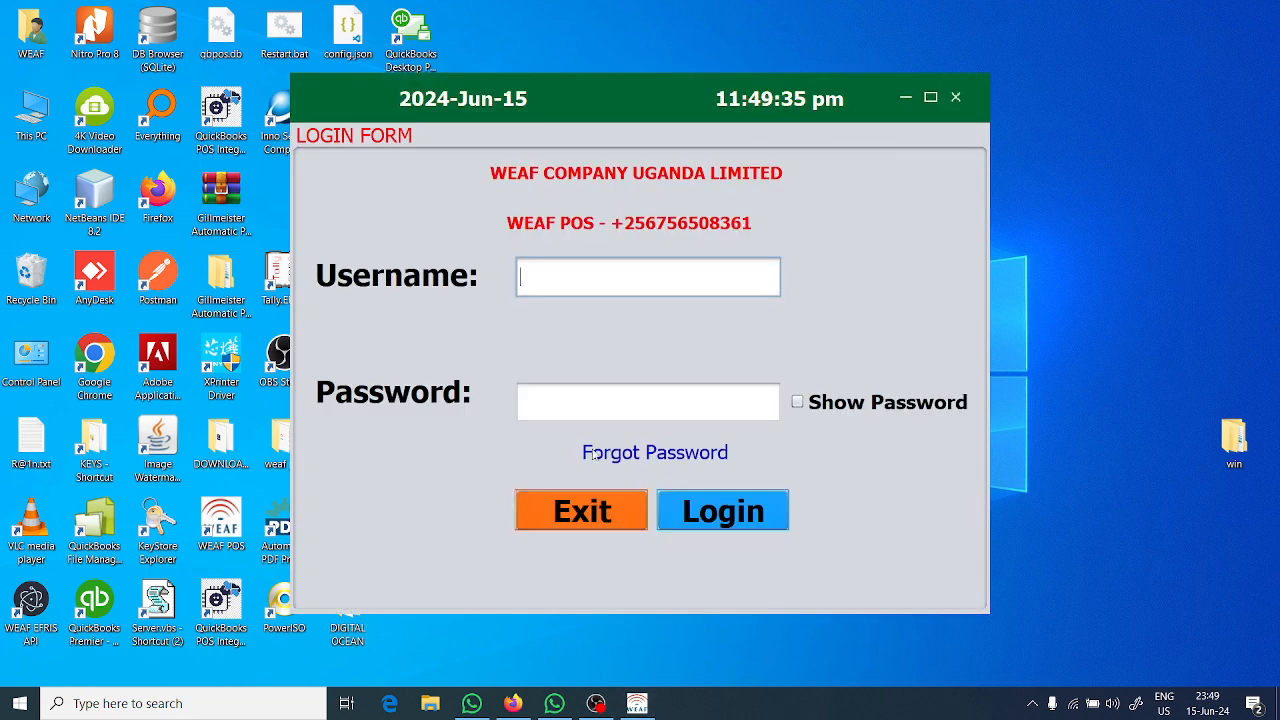
# Enter the account username and password, check the password by showing and hiding it, and log in.
pyautogui.write('ewandera')
pyautogui.press('Tab')
pyautogui.write('***')
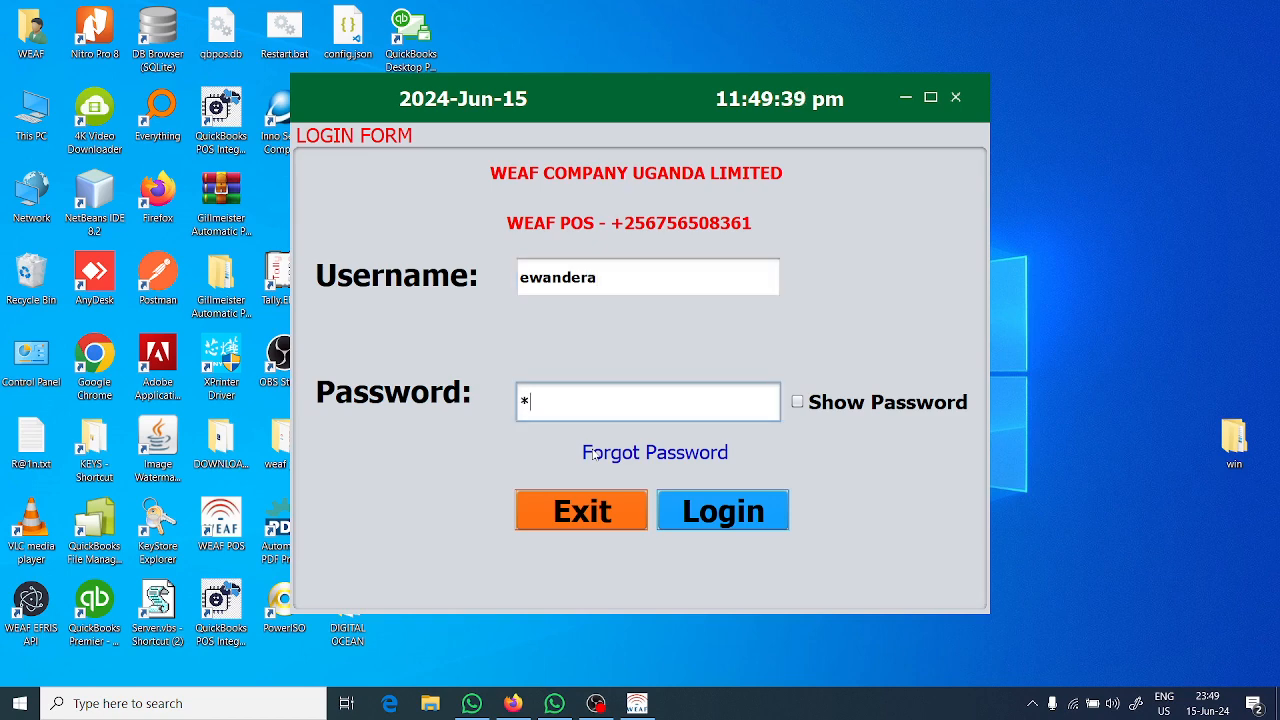
pyautogui.click(797, 403)
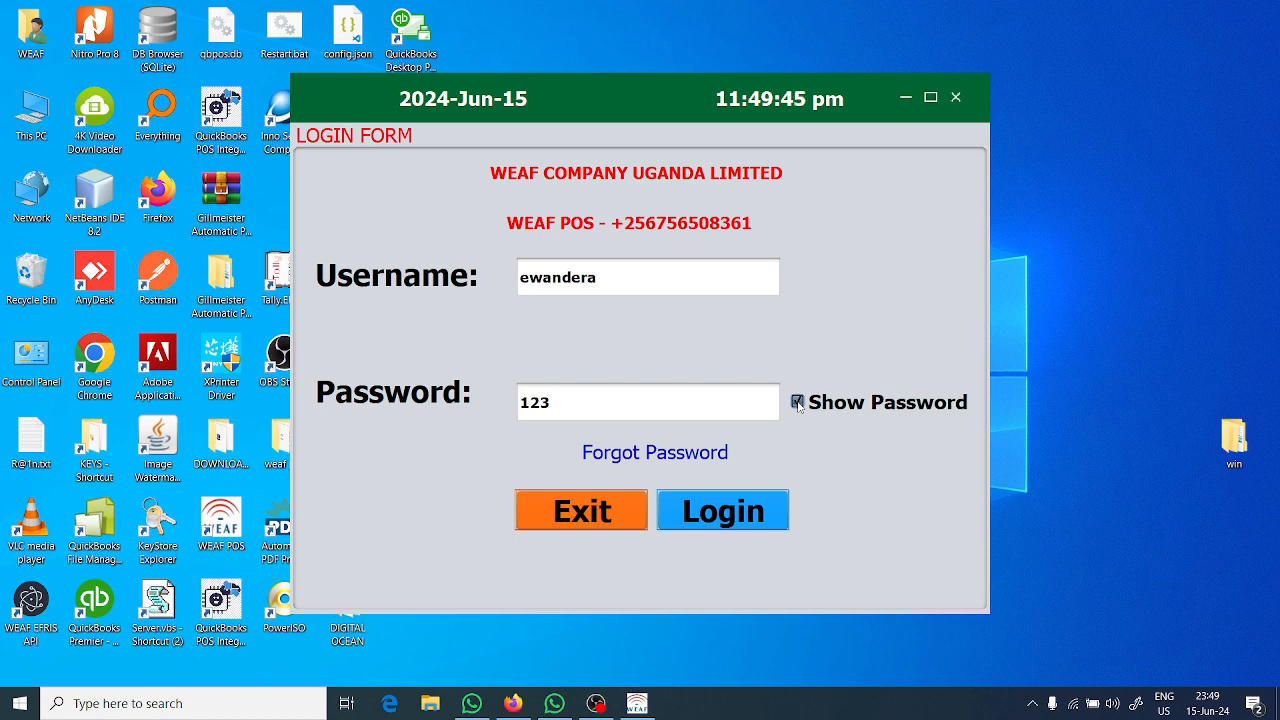
pyautogui.click(797, 403)
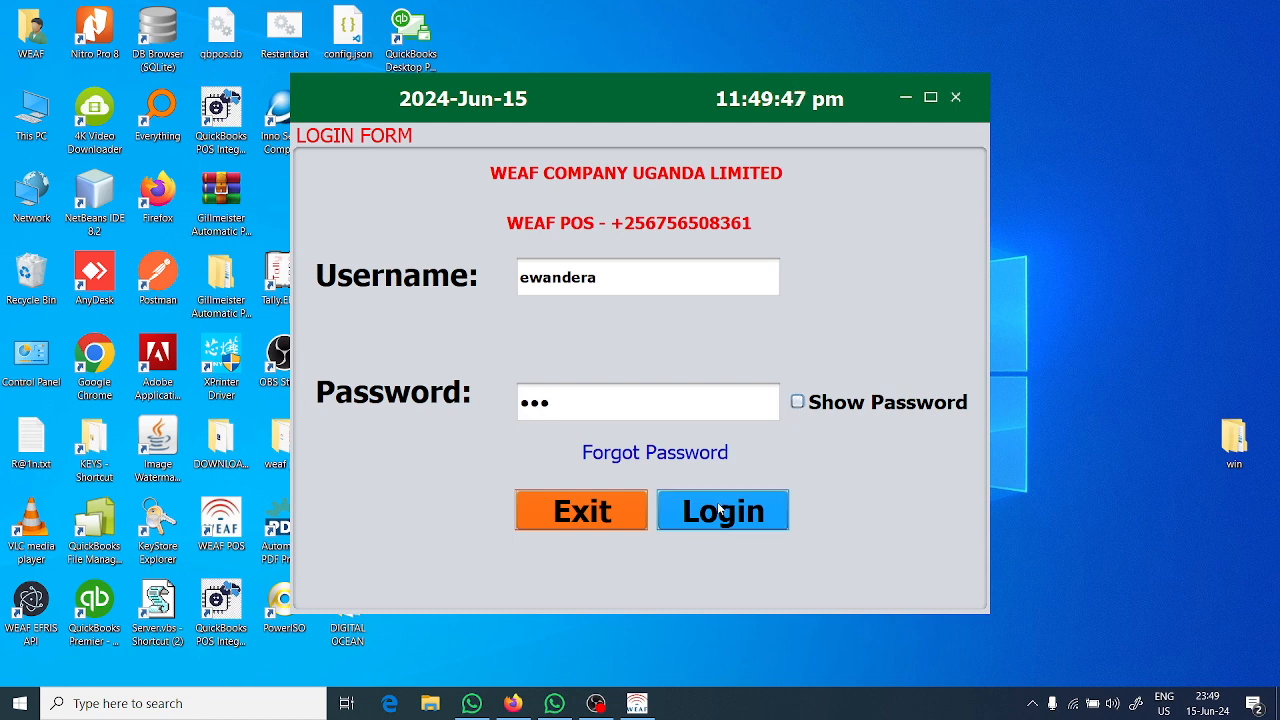
pyautogui.click(705, 400)
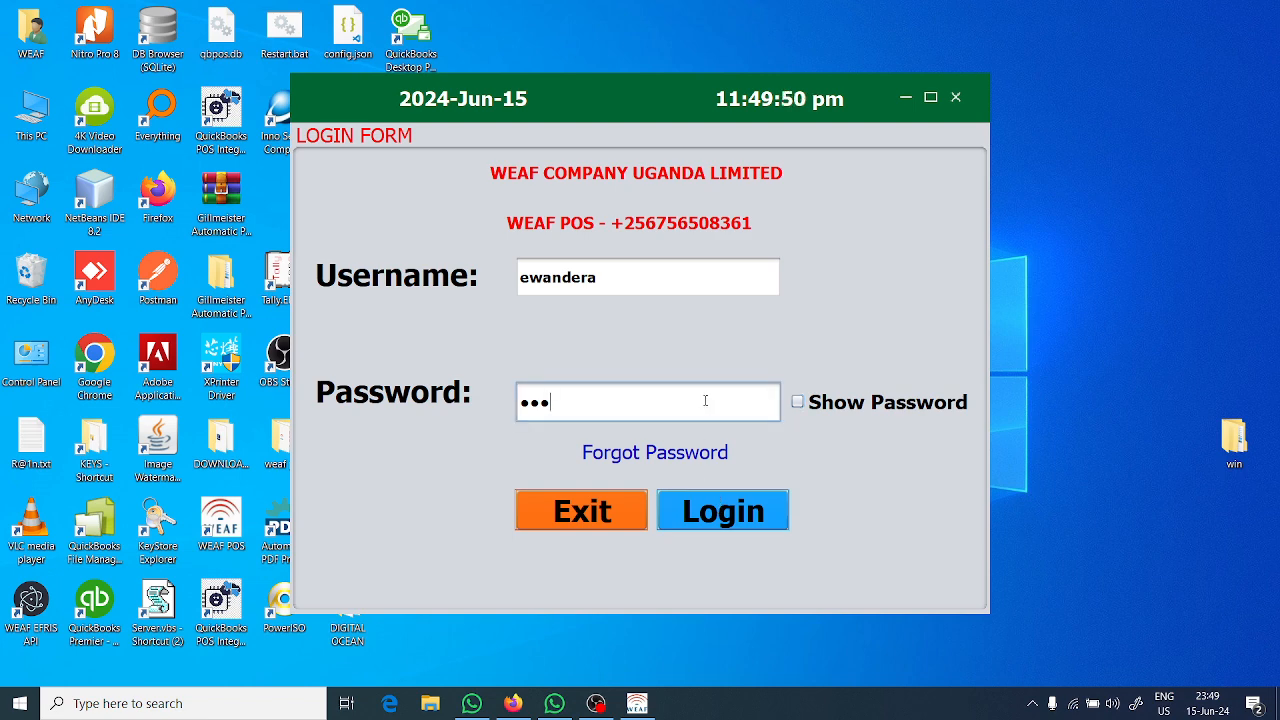
pyautogui.press('Return')
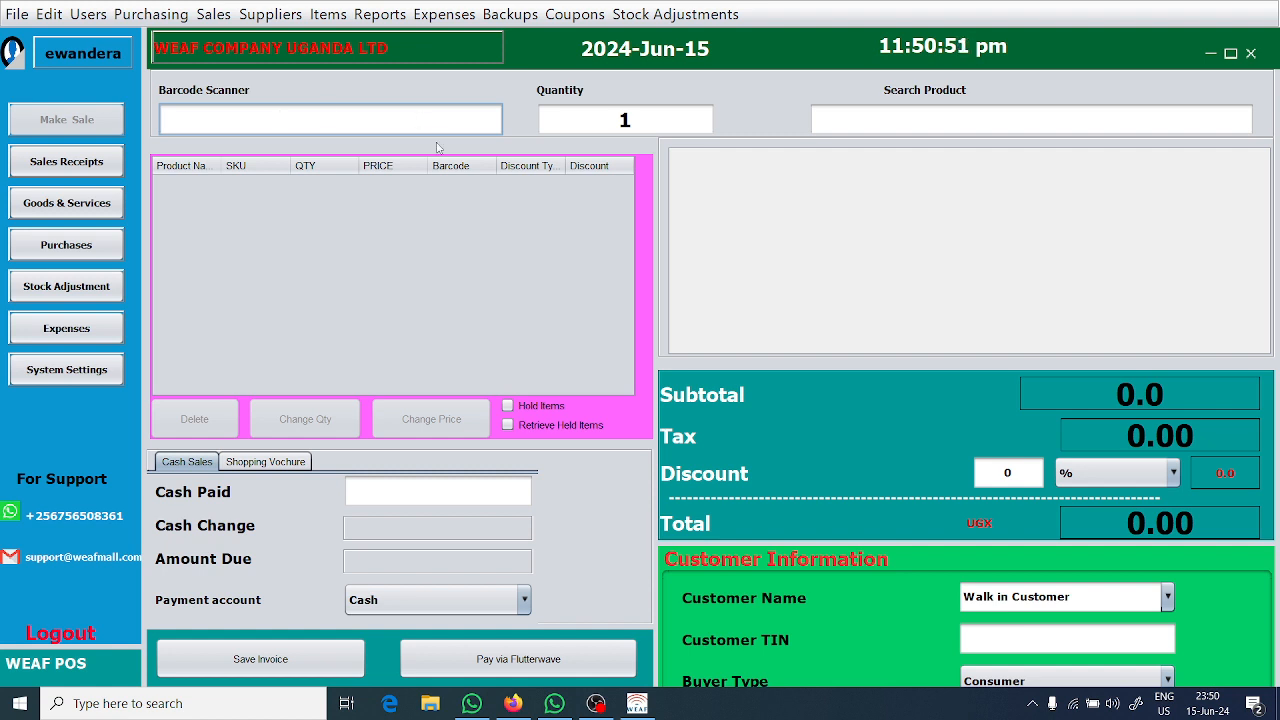
# Search the products for "s" and add Pepsi to the cart with a quantity of 2.
pyautogui.click(913, 126)
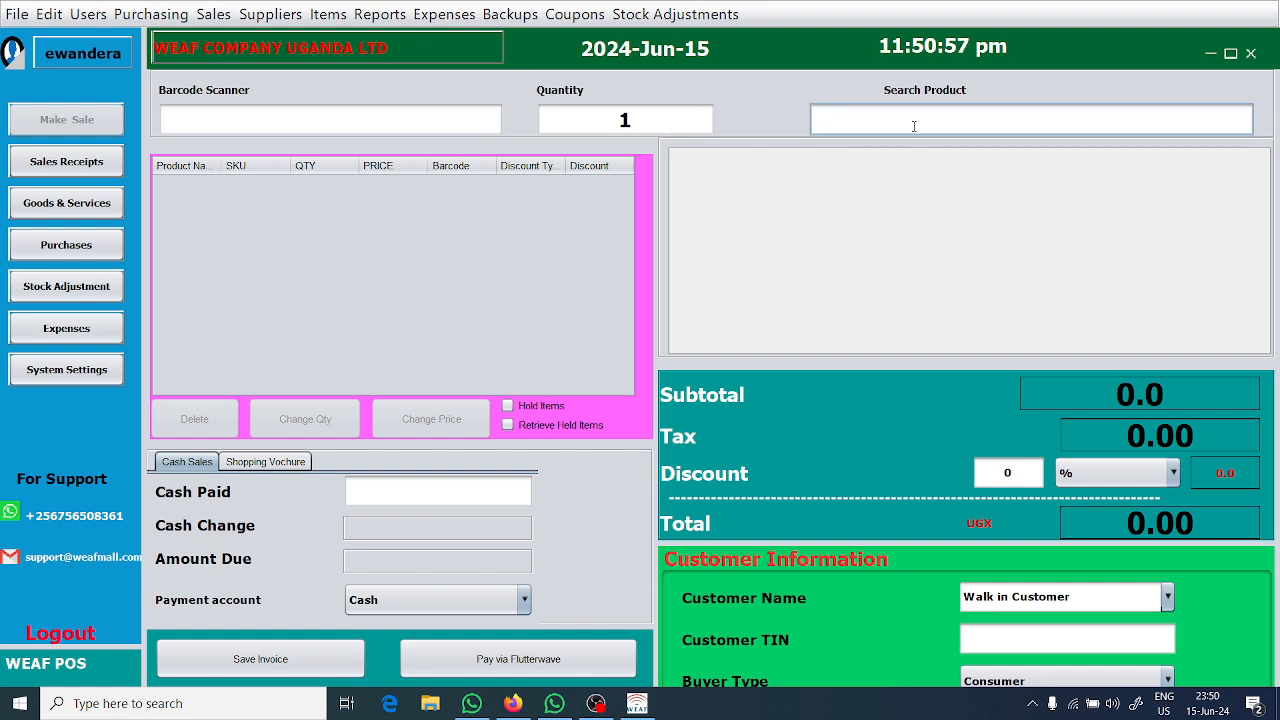
pyautogui.write('s')
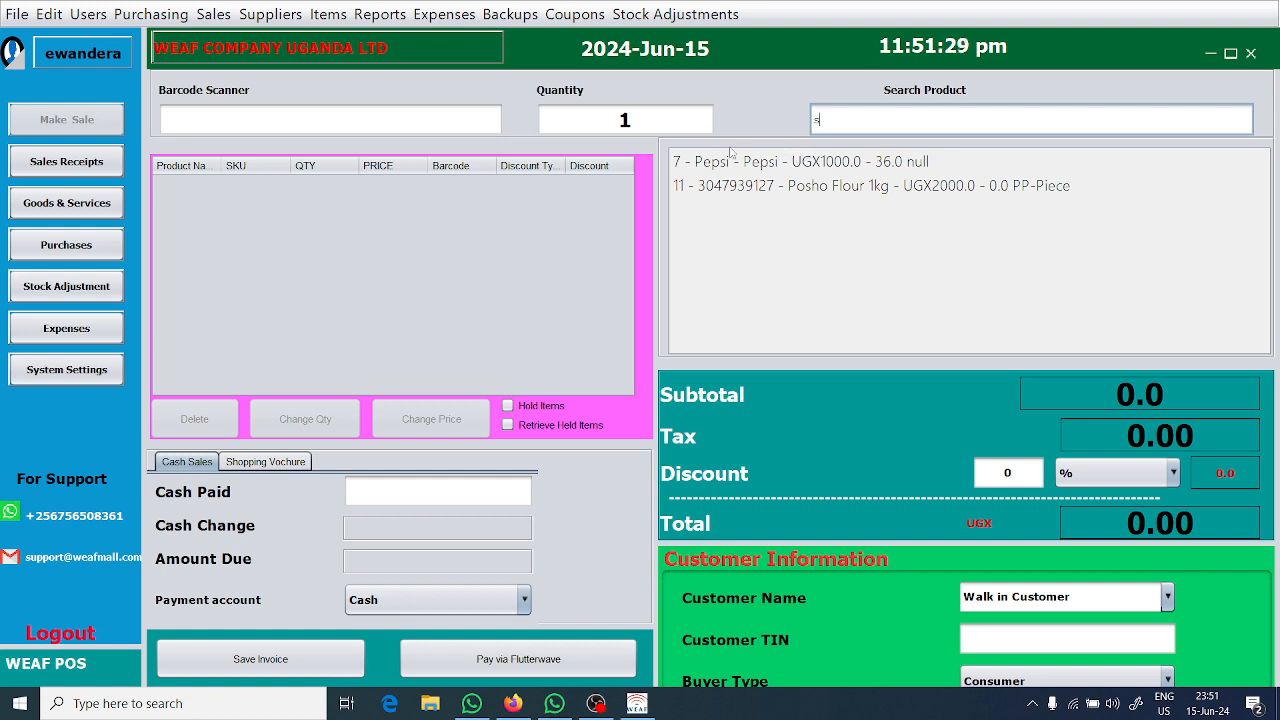
pyautogui.doubleClick(807, 171)
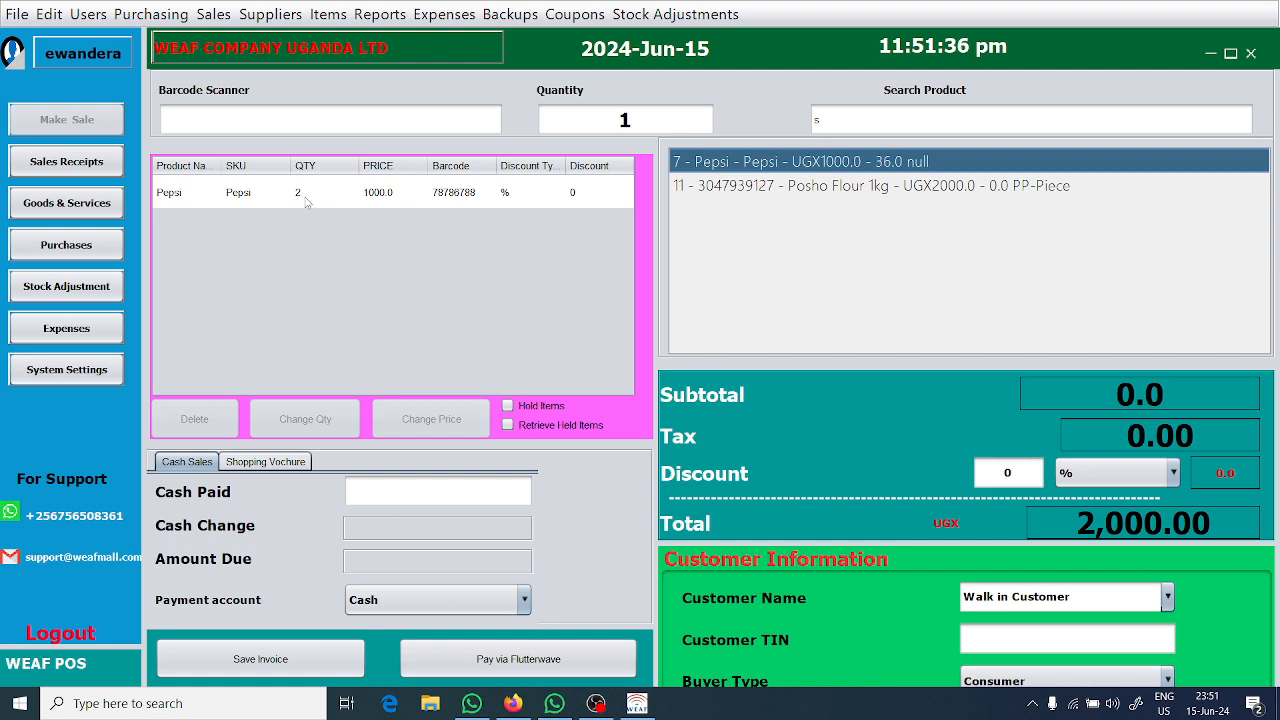
# Set the sale quantity to 10 and add Posho Flour 1kg to the cart.
pyautogui.click(647, 117)
pyautogui.write('0')
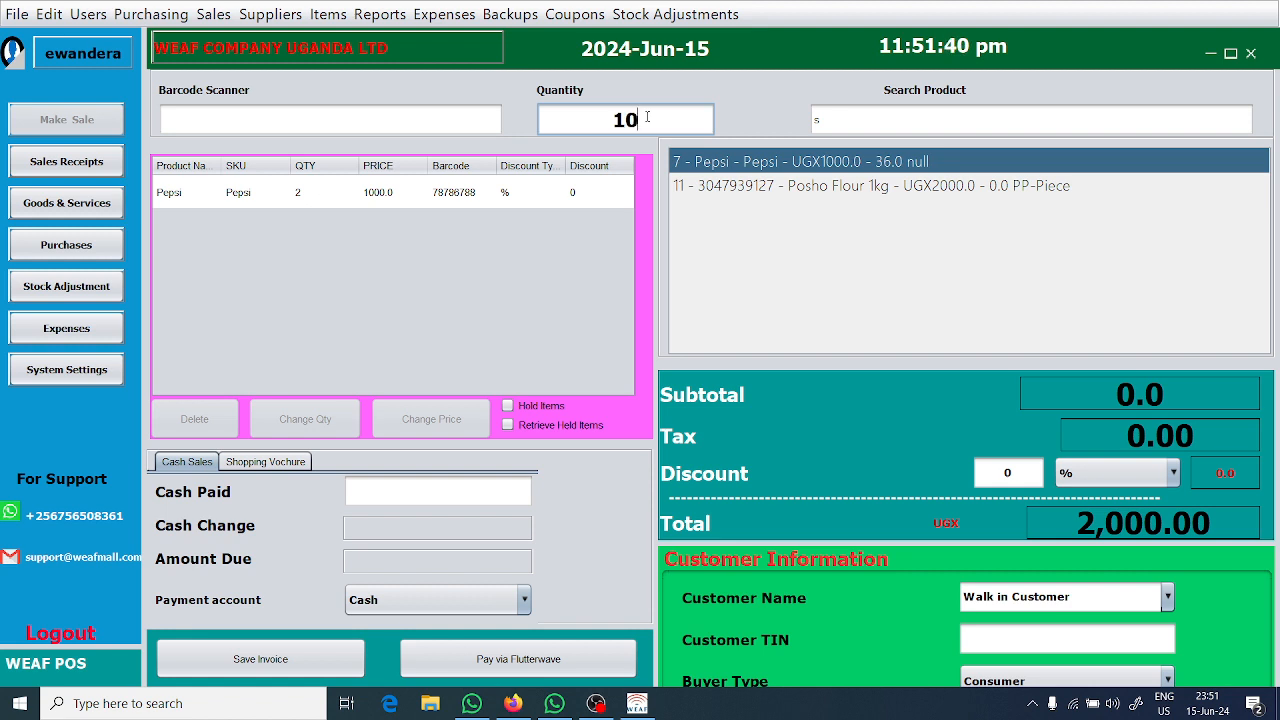
pyautogui.click(833, 186)
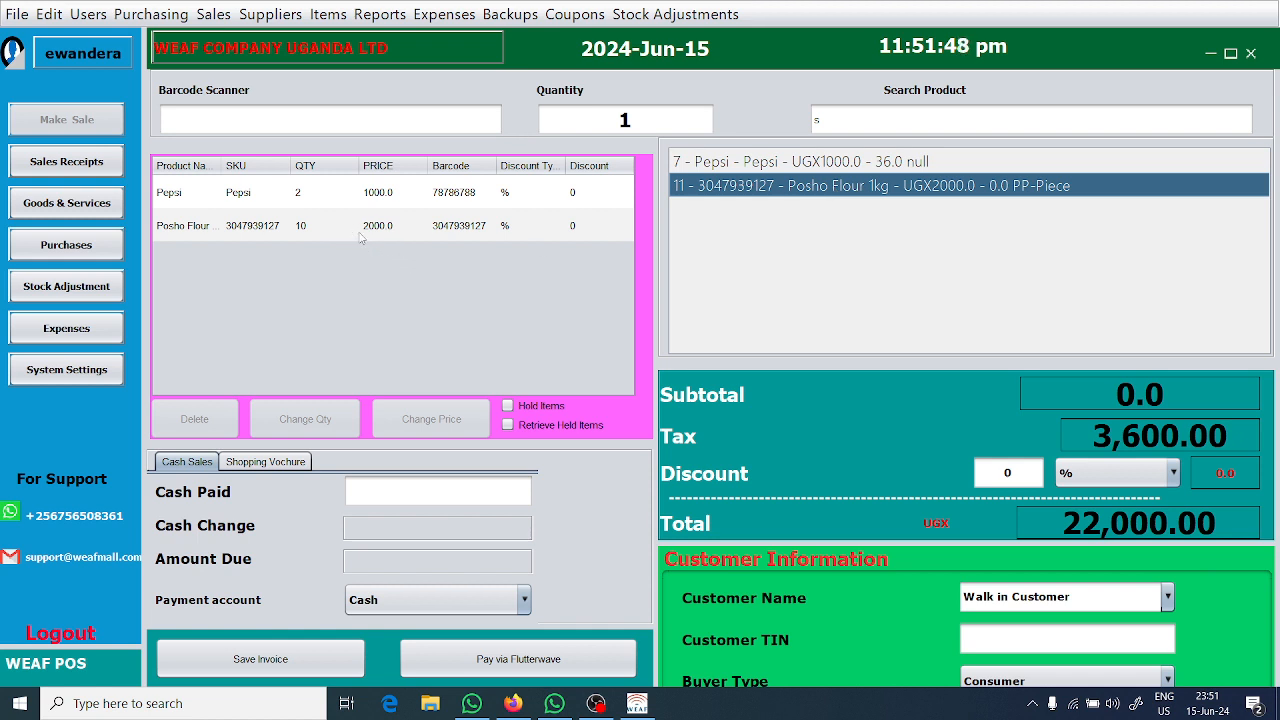
pyautogui.click(361, 228)
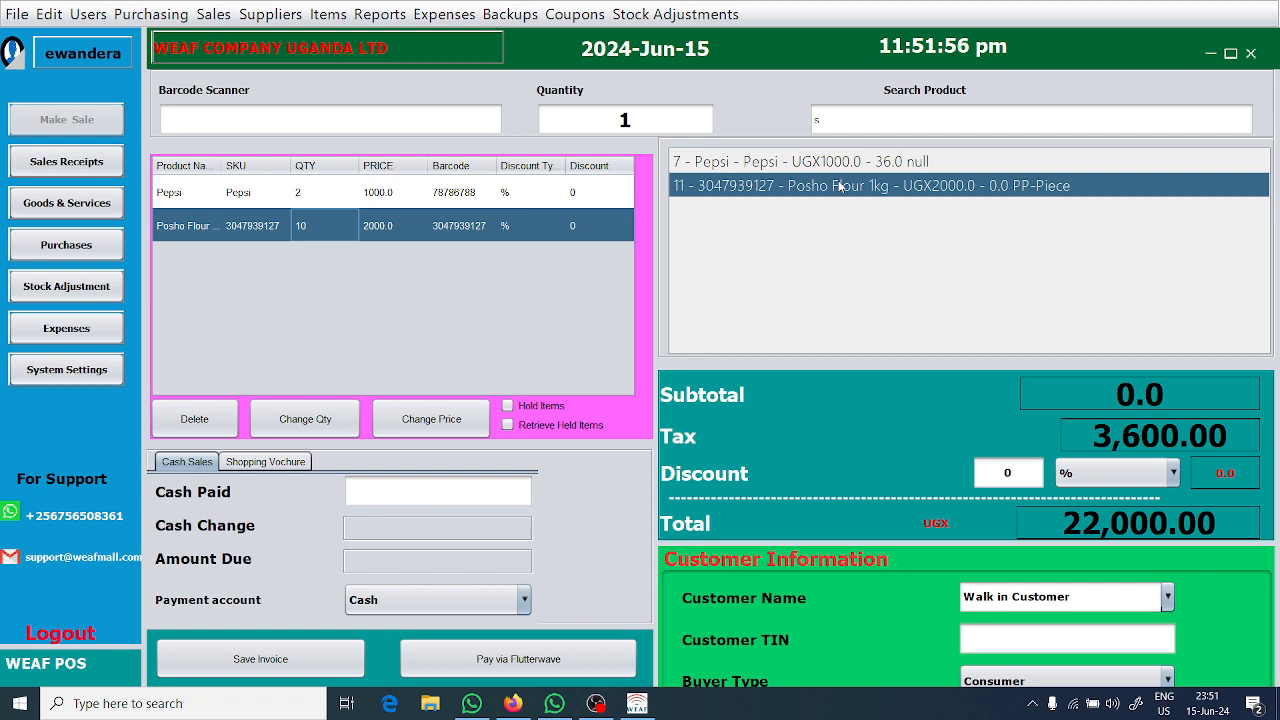
pyautogui.click(650, 122)
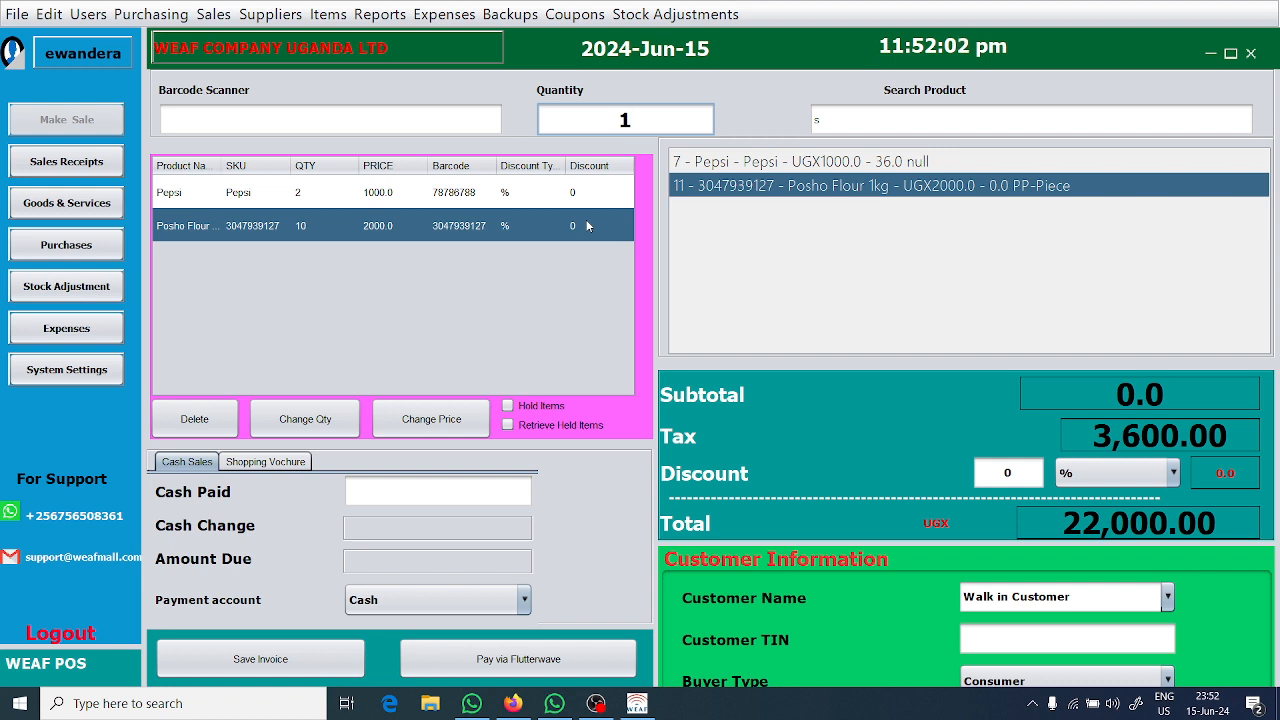
# Set the Pepsi line's quantity to 1 and its price to 1500 in the cart.
pyautogui.doubleClick(326, 198)
pyautogui.doubleClick(326, 198)
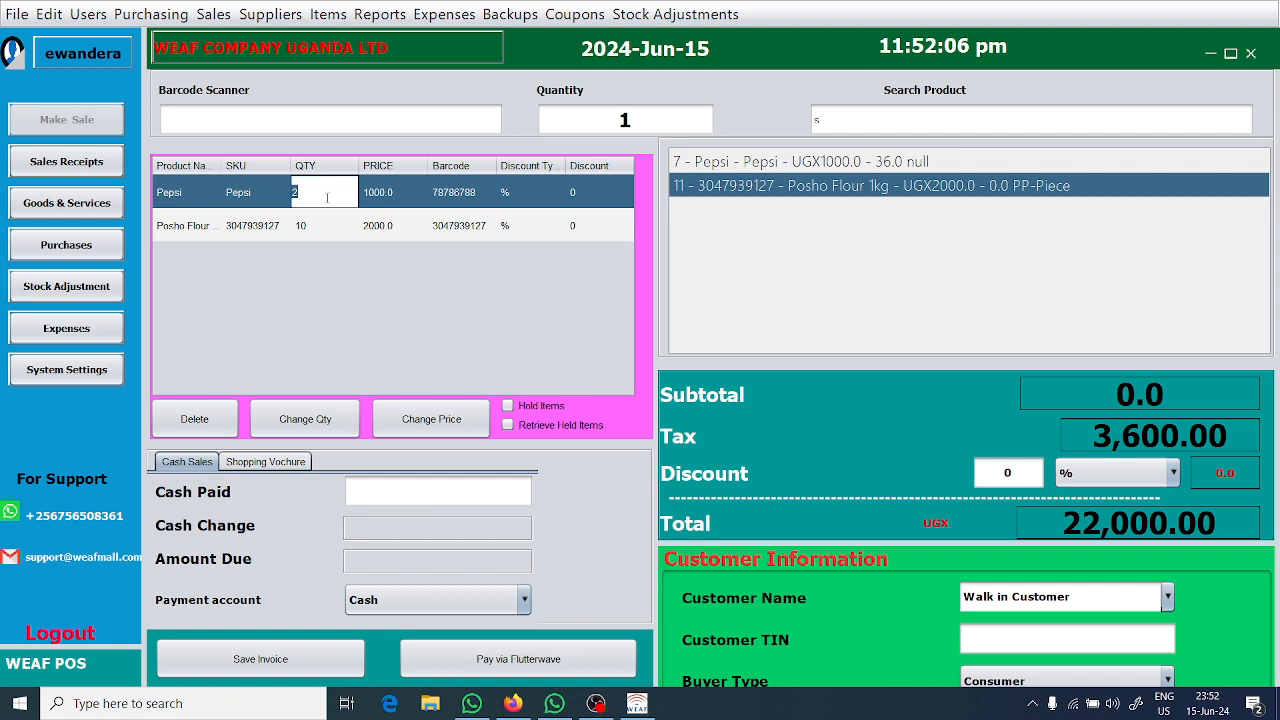
pyautogui.write('1')
pyautogui.press('Return')
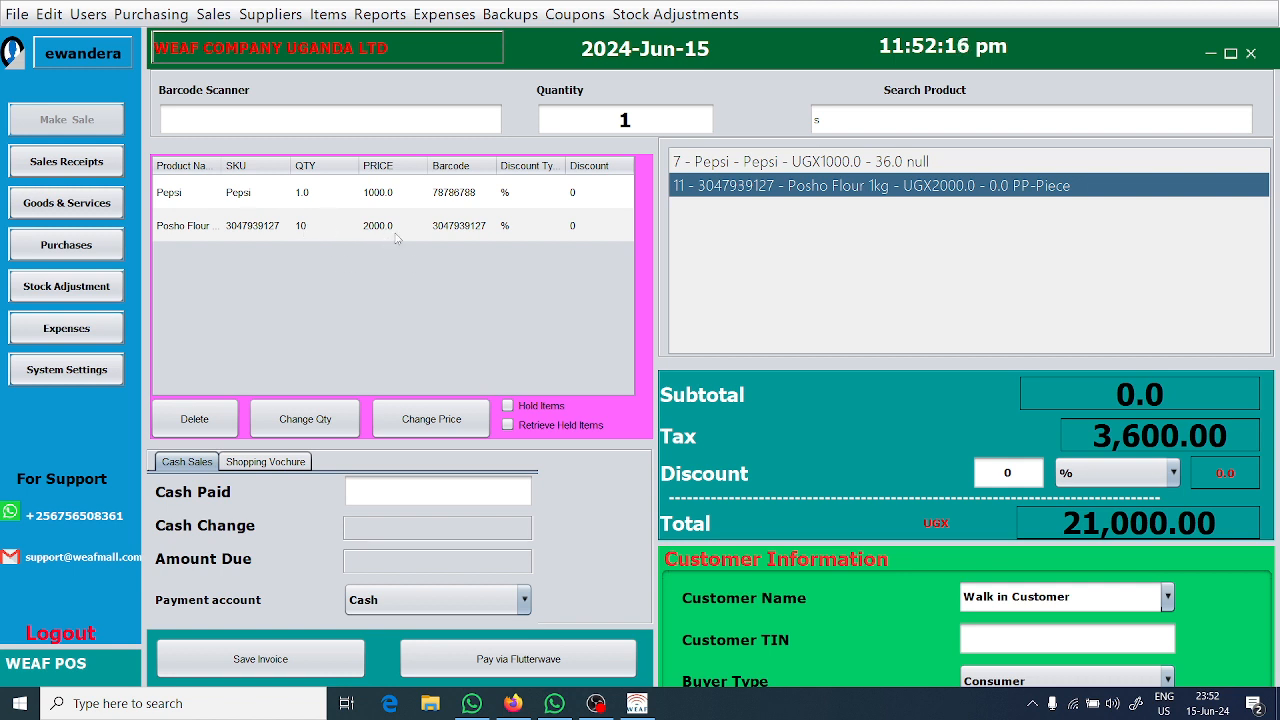
pyautogui.doubleClick(390, 194)
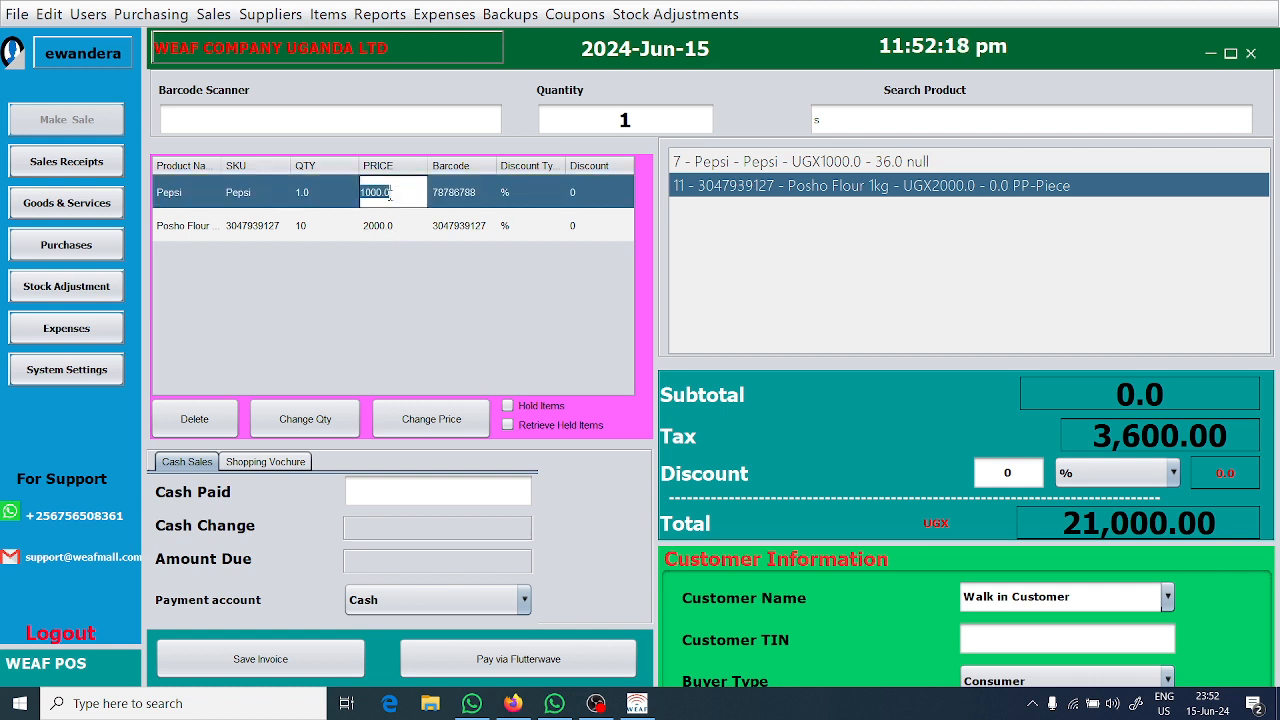
pyautogui.write('1500')
pyautogui.press('Return')
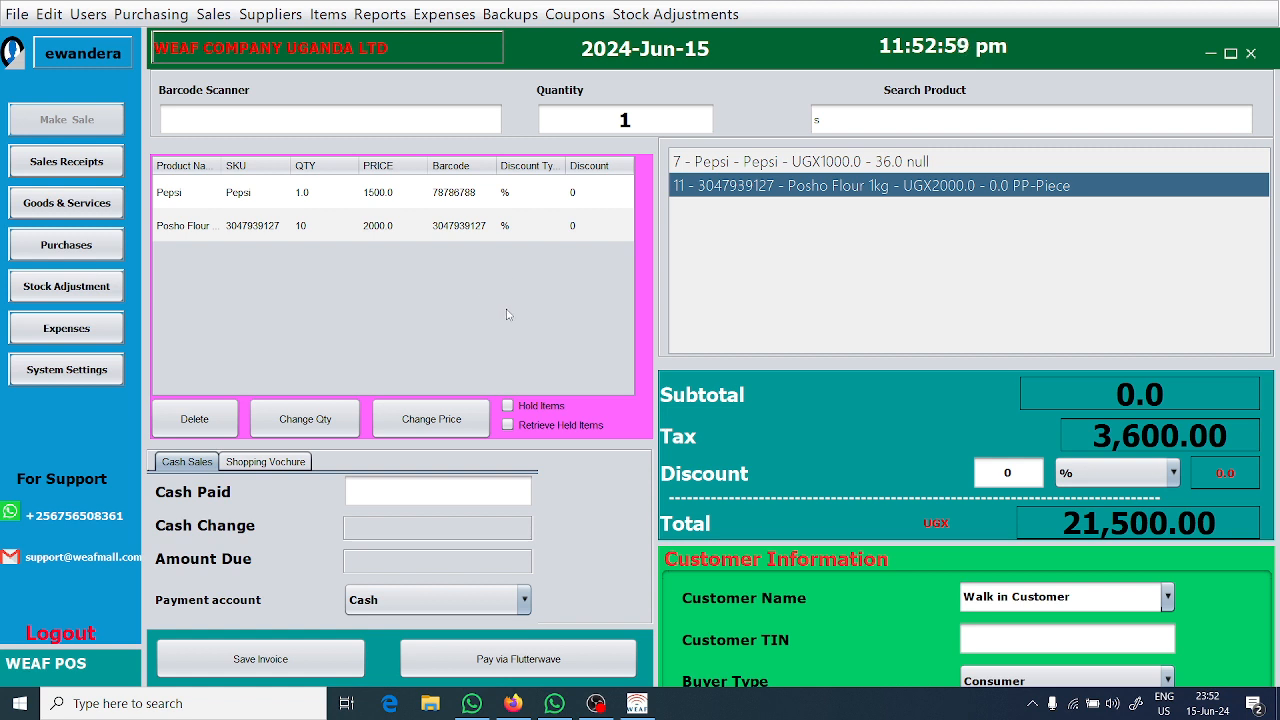
# Put the cart items on hold as an invoice, entering the customer's name to identify it.
pyautogui.click(527, 410)
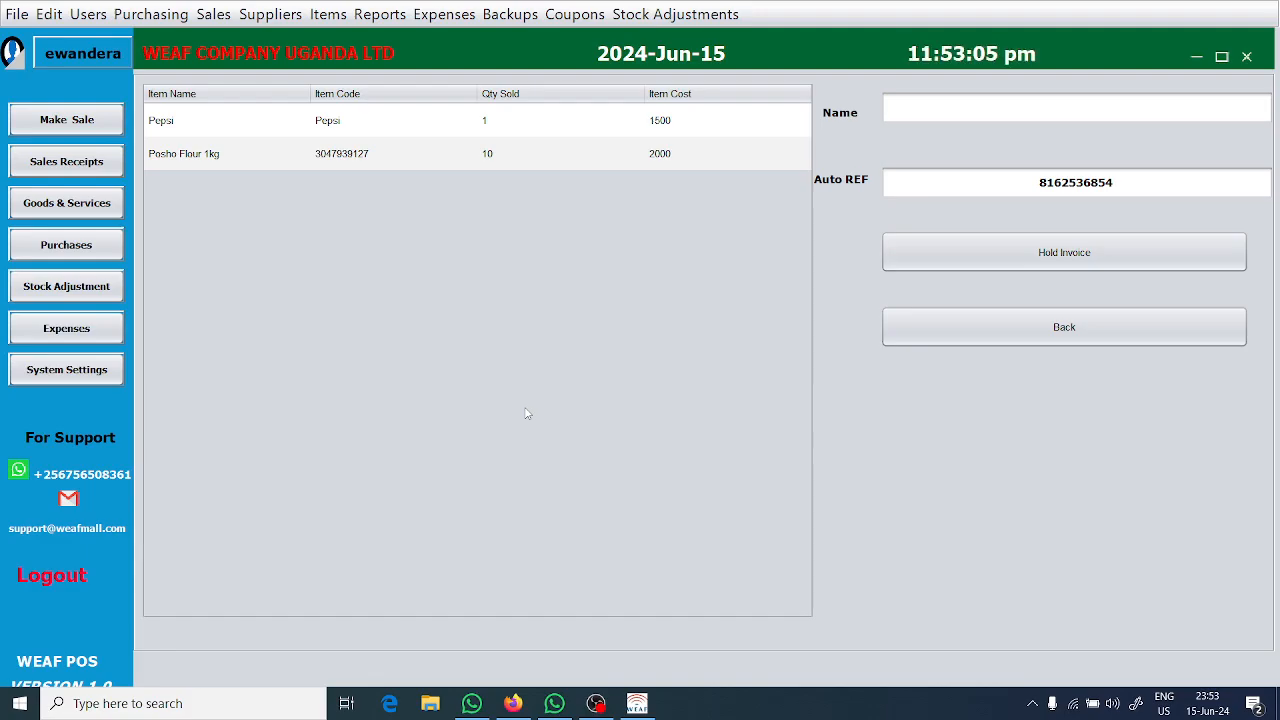
pyautogui.click(1016, 104)
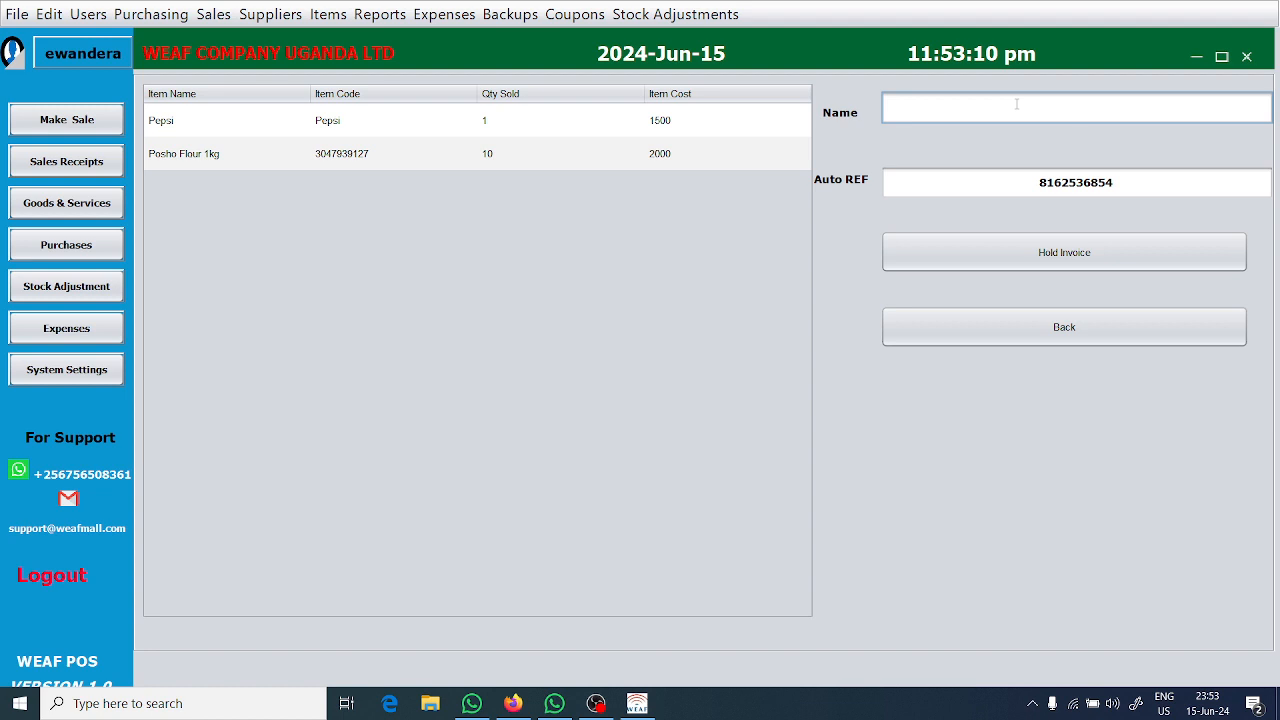
pyautogui.write('Mic')
pyautogui.click(1026, 261)
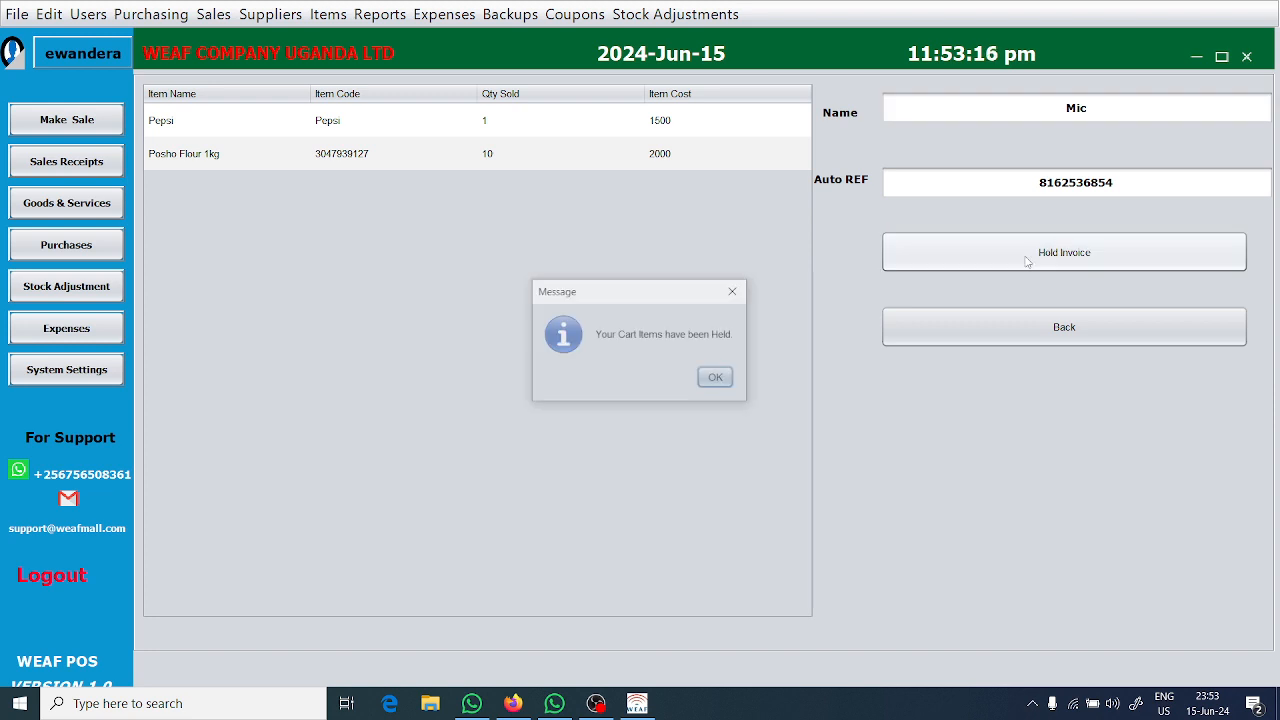
pyautogui.click(728, 381)
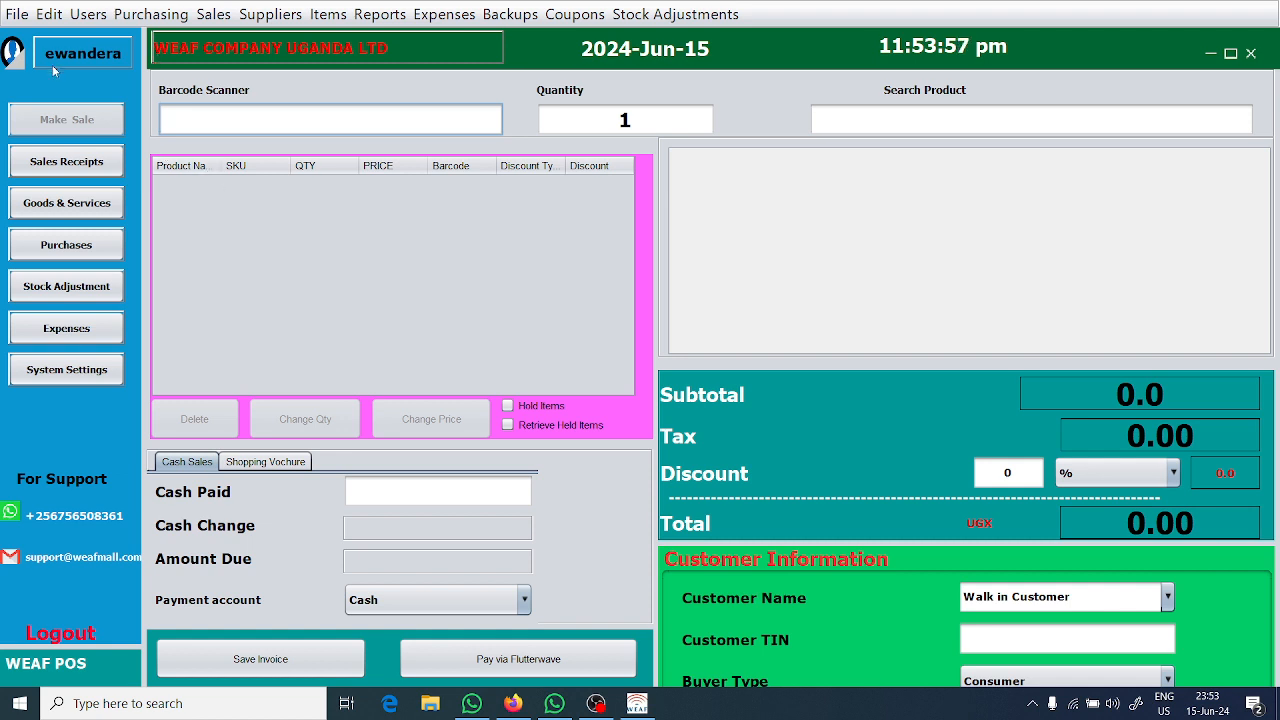
# Open the payment configuration and examine the Flutterwave public key, secret key and secret hash fields.
pyautogui.click(16, 14)
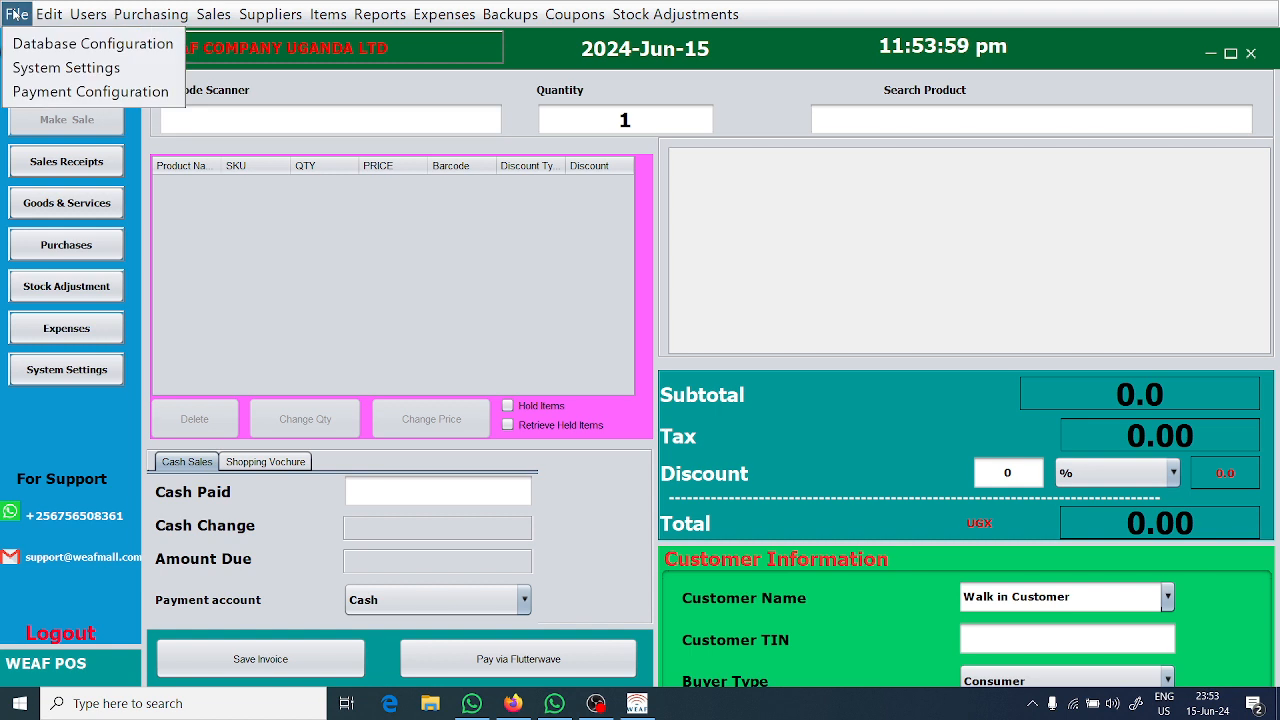
pyautogui.click(47, 93)
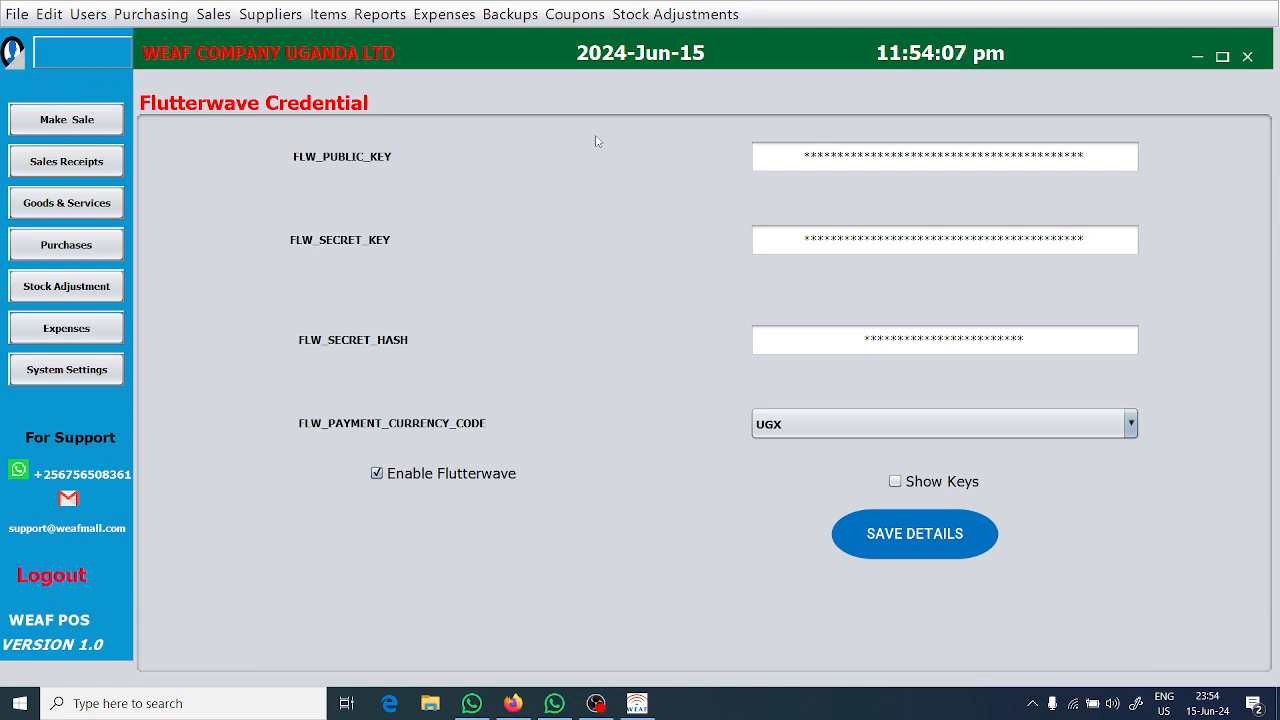
pyautogui.click(804, 155)
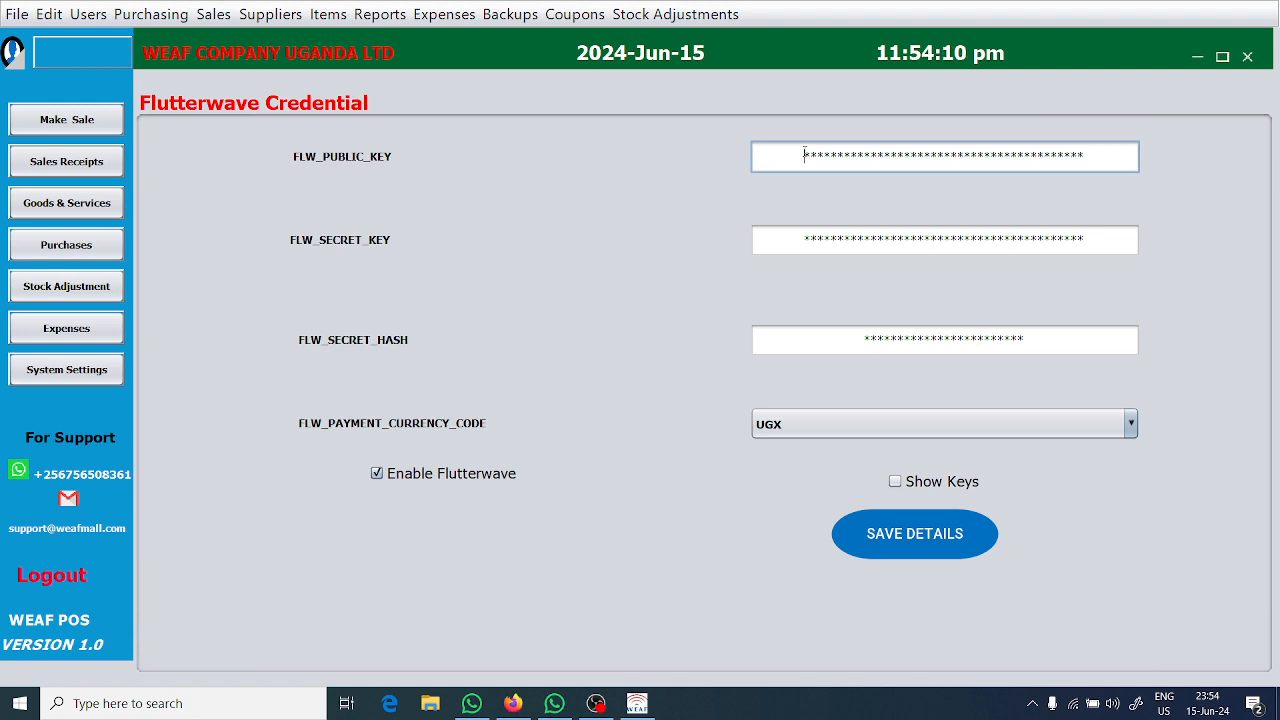
pyautogui.click(804, 238)
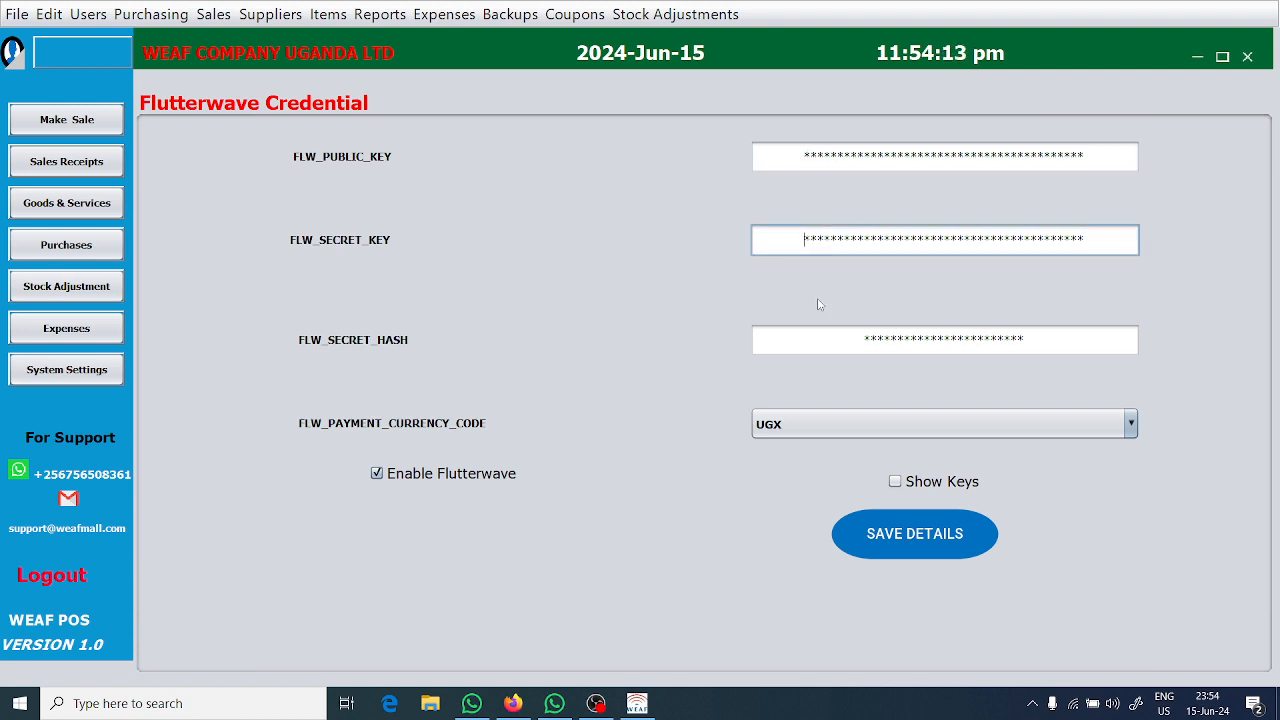
pyautogui.click(864, 344)
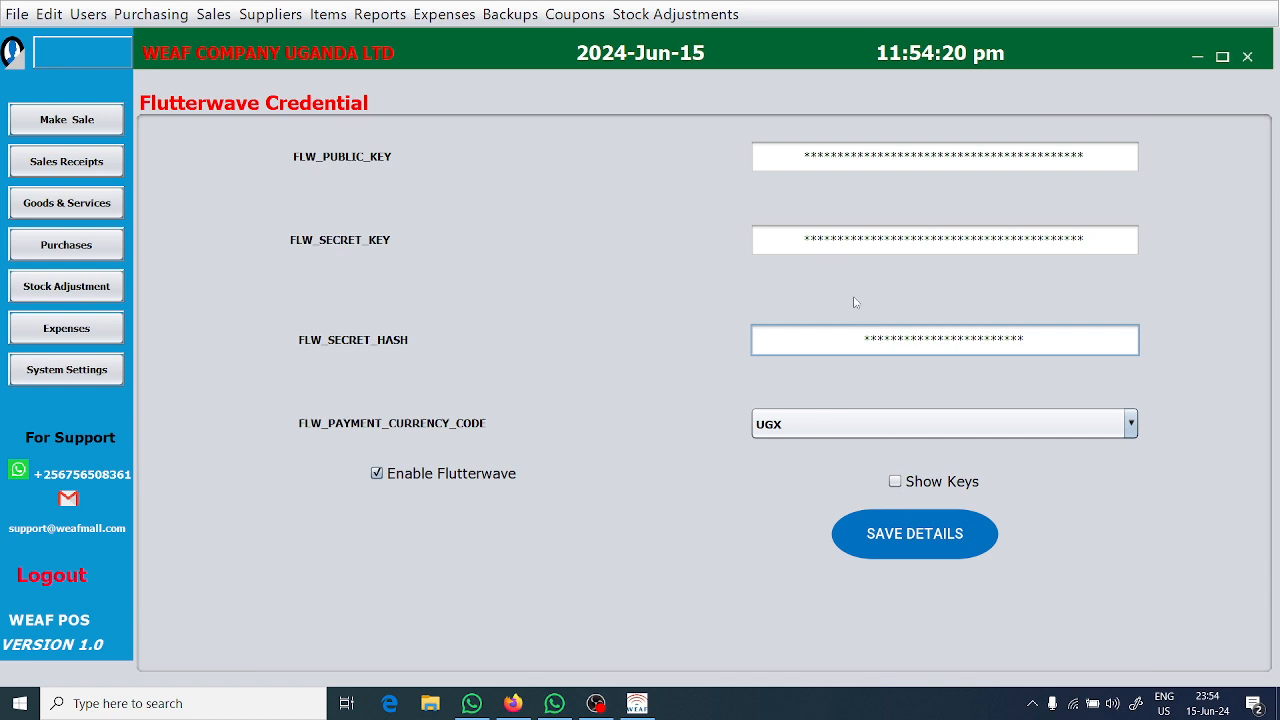
pyautogui.click(996, 558)
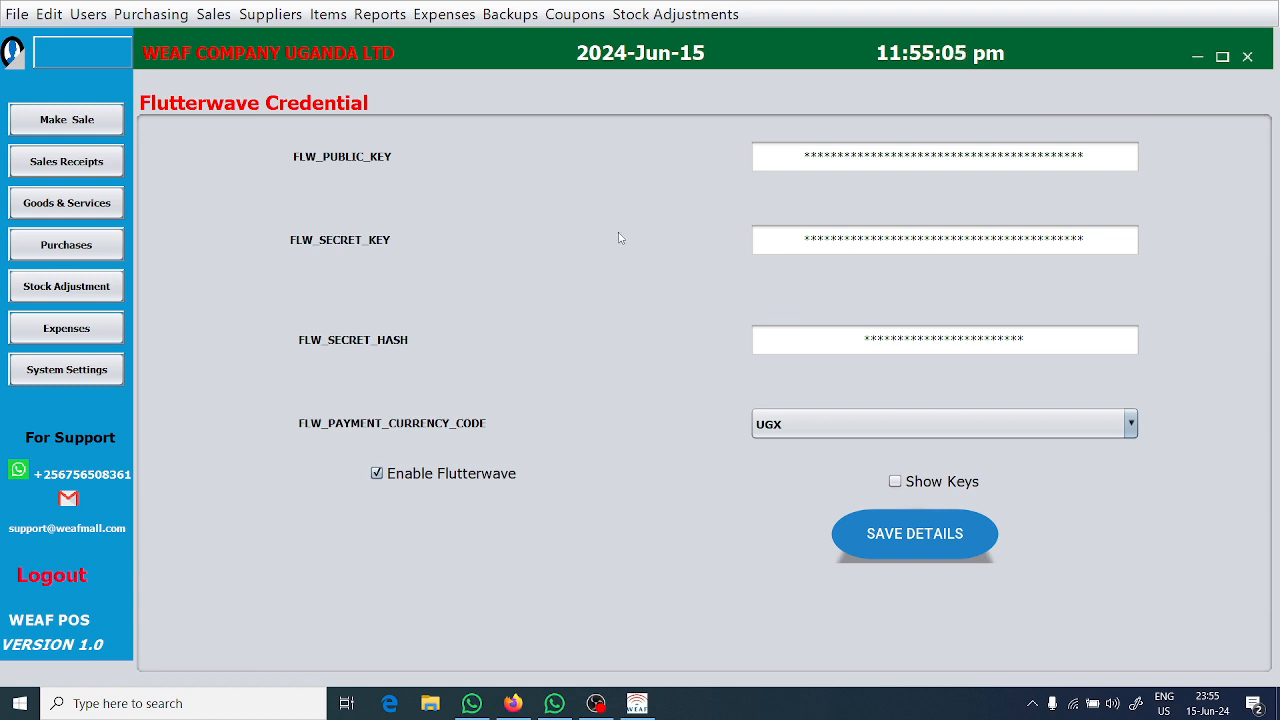
# Open the user profile and examine its personal details and the change-password fields.
pyautogui.click(88, 16)
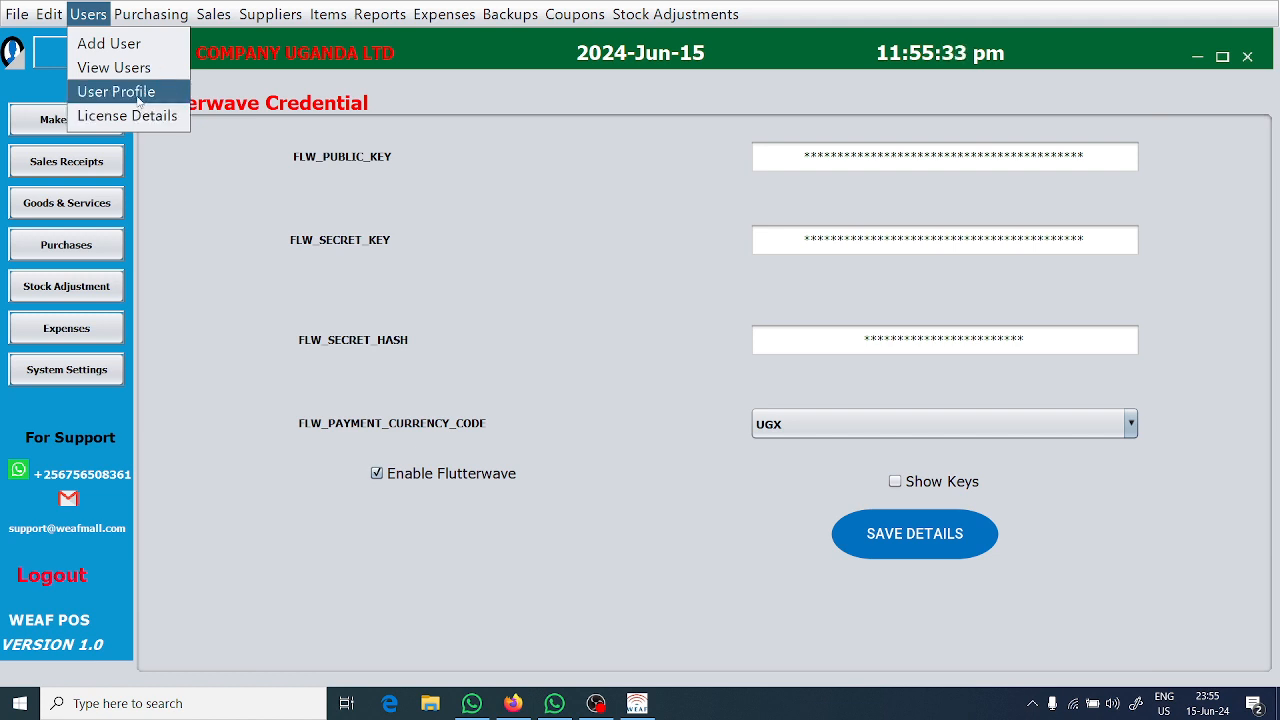
pyautogui.click(138, 97)
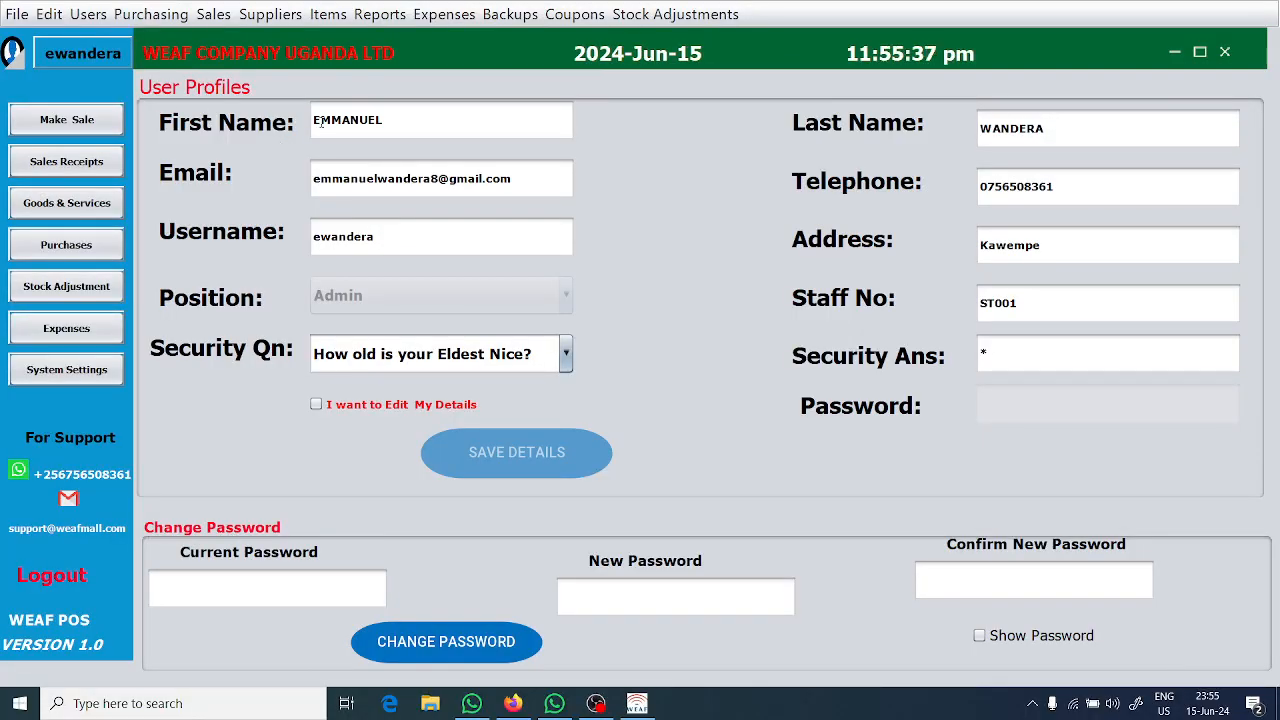
pyautogui.click(320, 121)
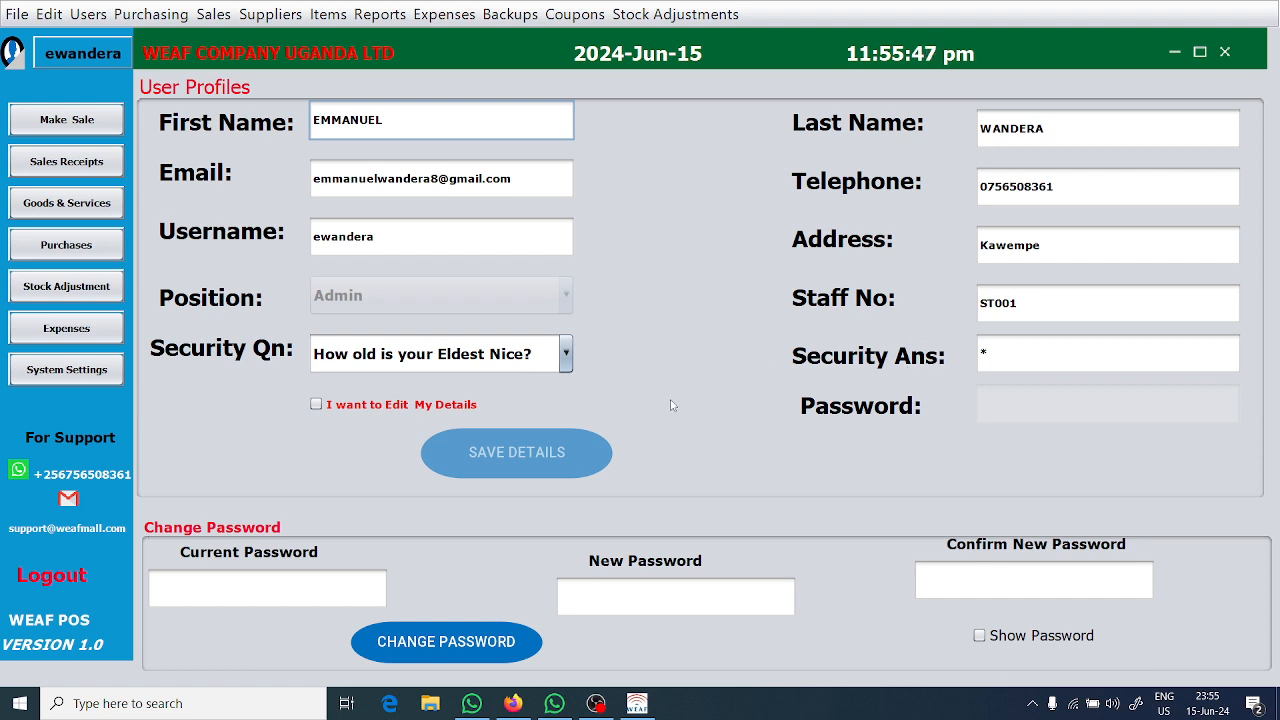
pyautogui.click(372, 588)
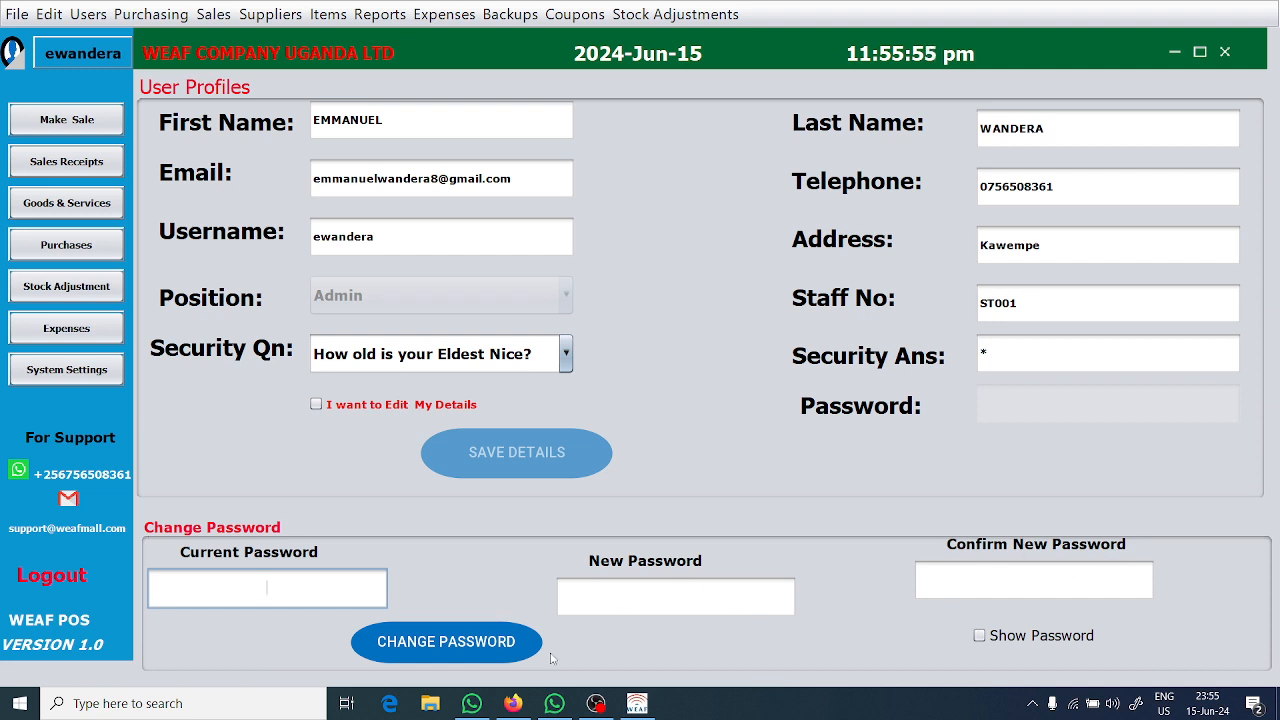
# Open the purchase order list to view the existing orders.
pyautogui.click(78, 13)
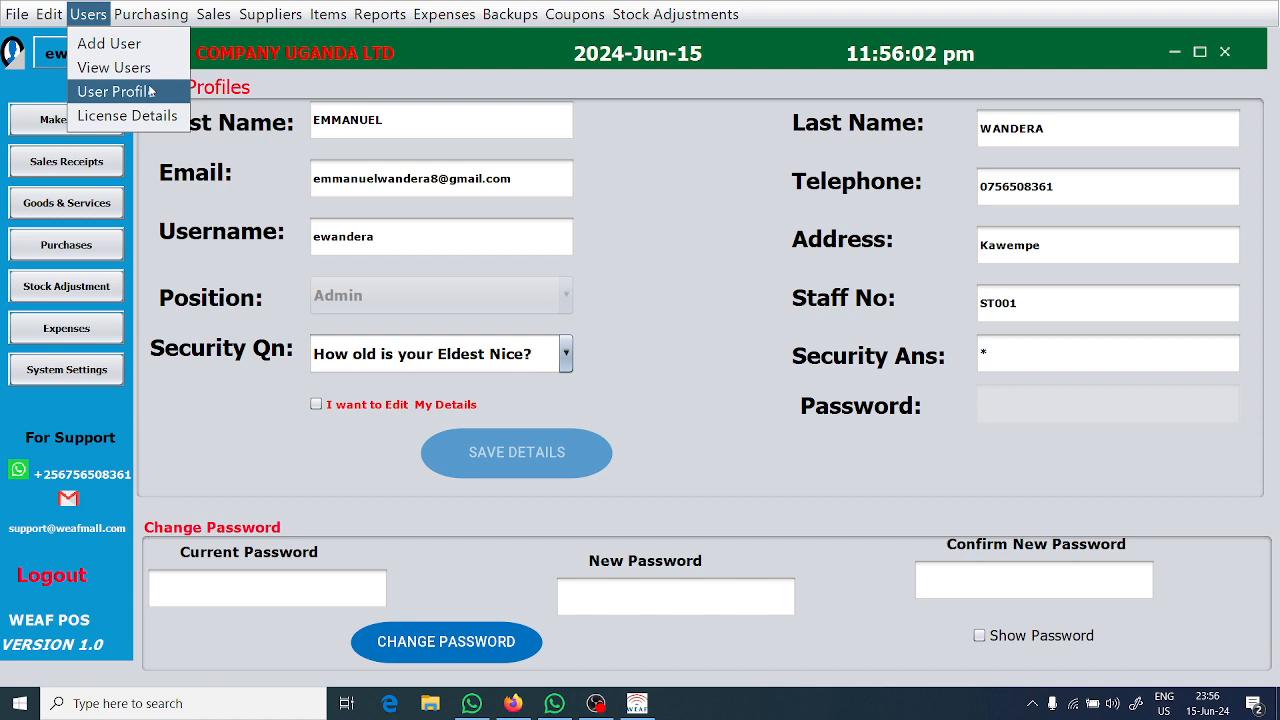
pyautogui.moveTo(149, 20)
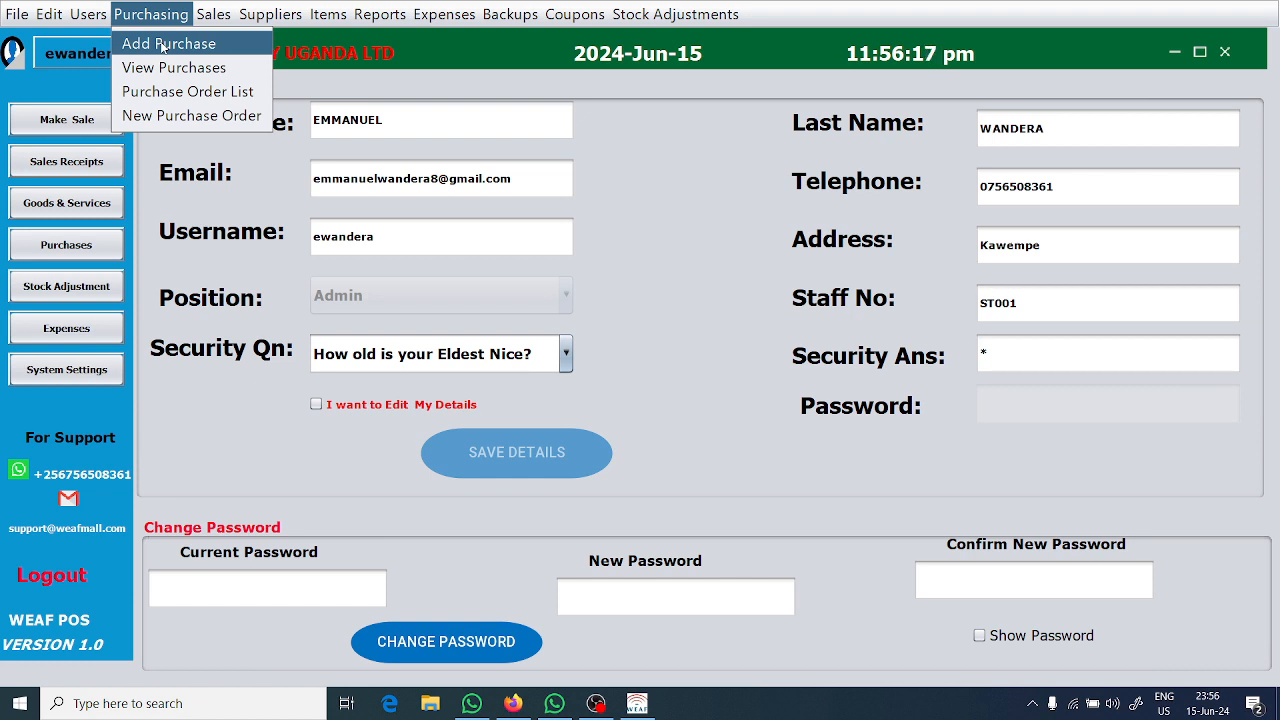
pyautogui.click(190, 100)
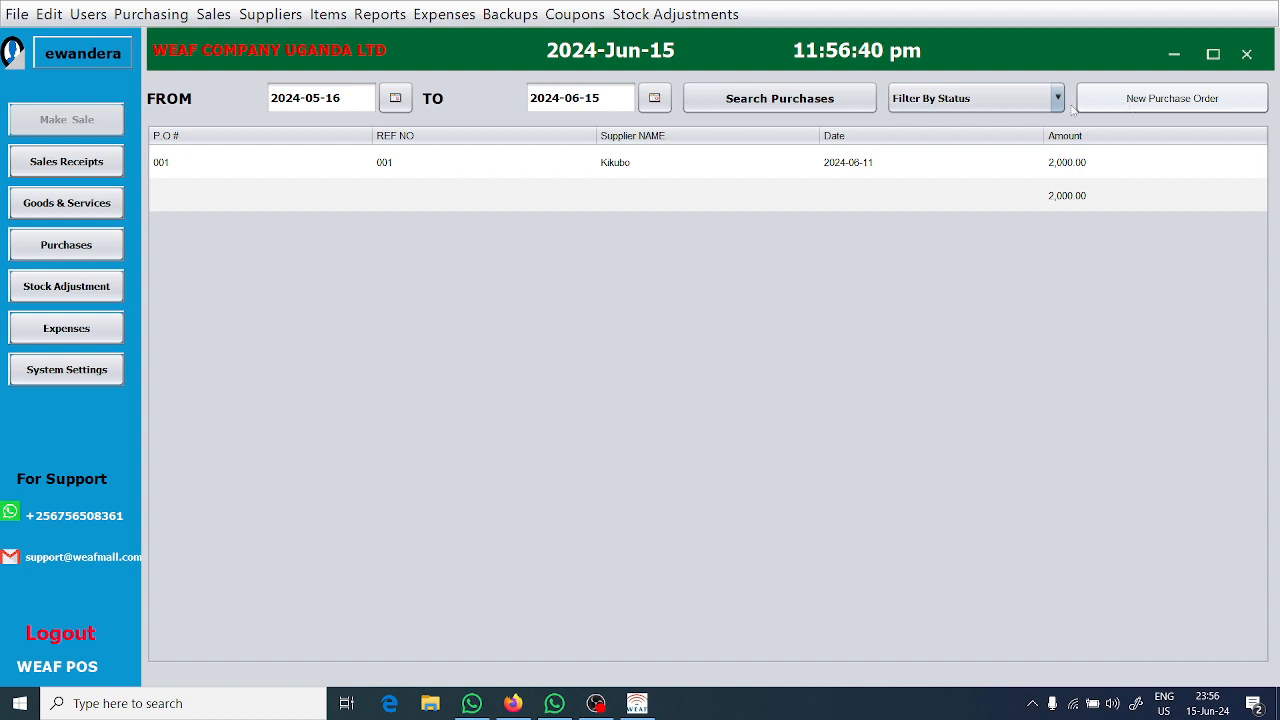
# Start a new purchase with Kikubo as the supplier, and reopen the purchase form blank.
pyautogui.click(145, 16)
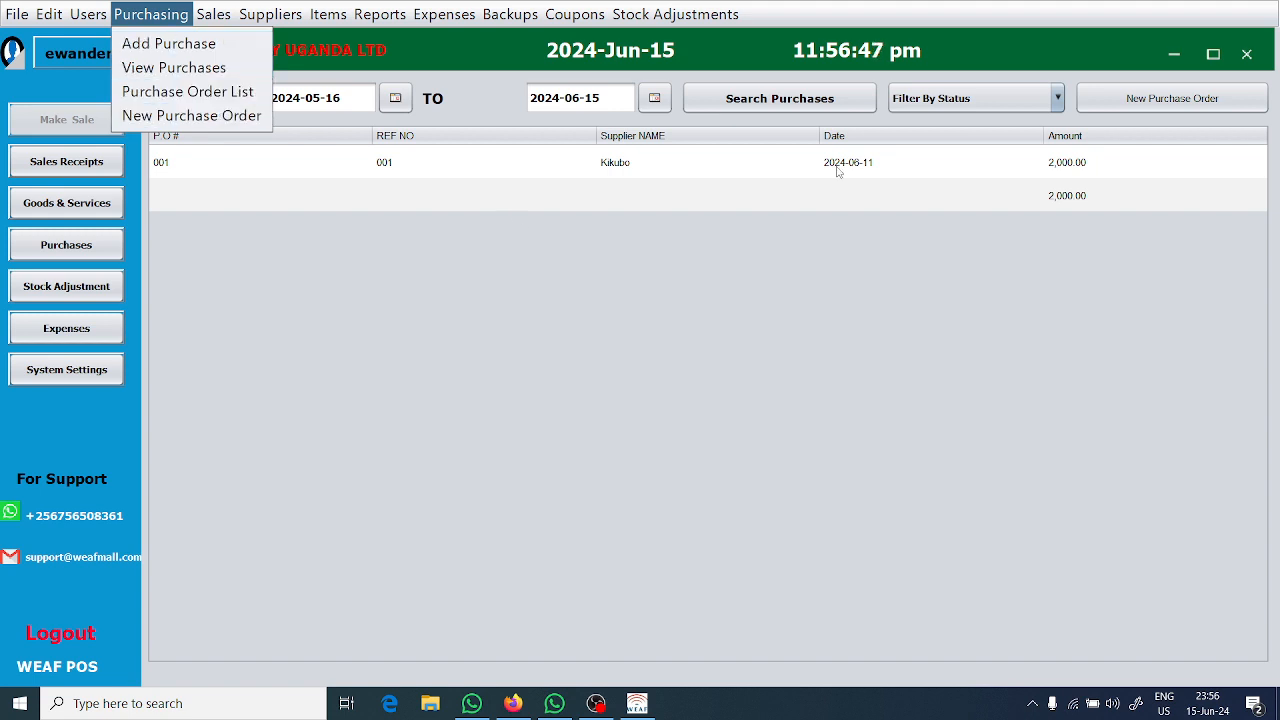
pyautogui.click(1148, 105)
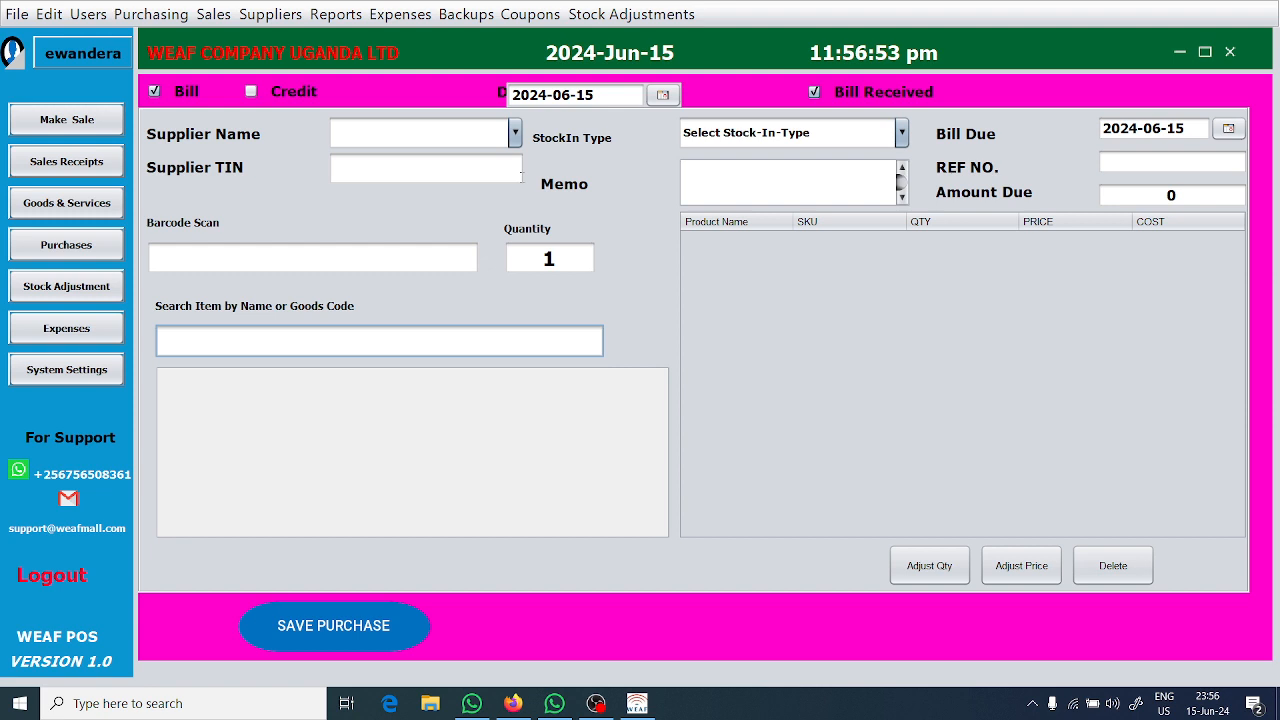
pyautogui.click(516, 134)
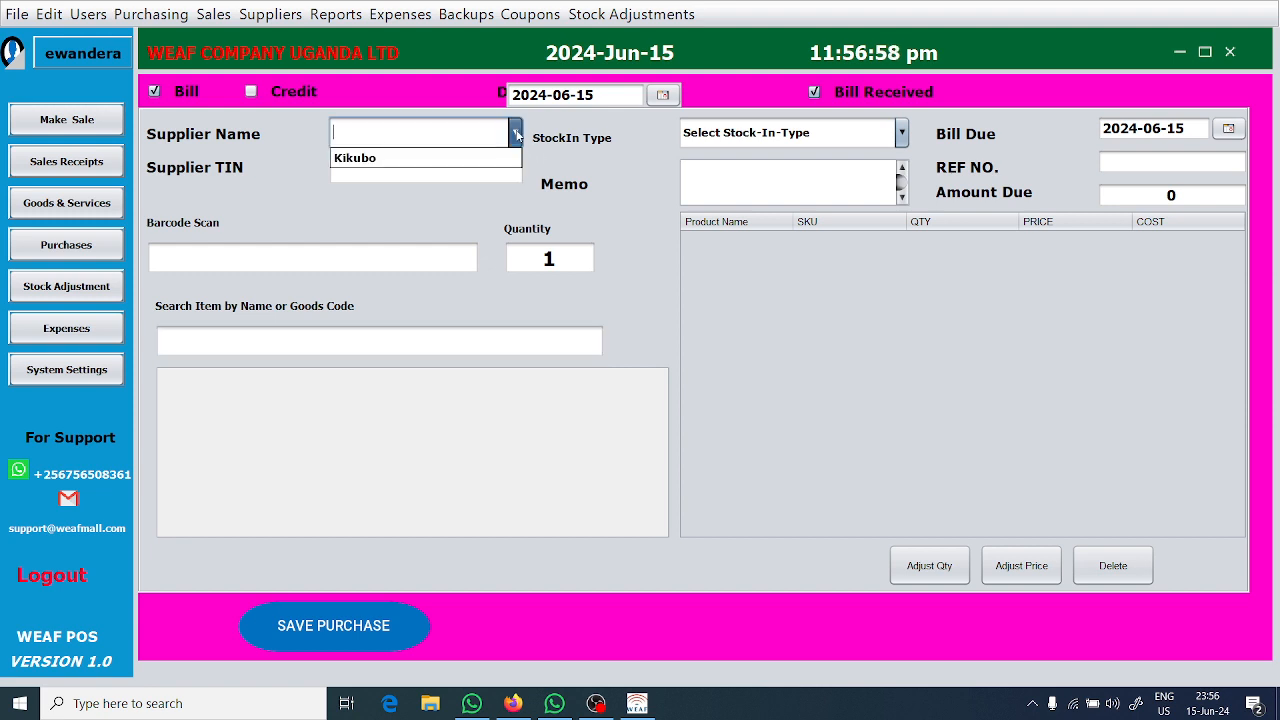
pyautogui.click(455, 157)
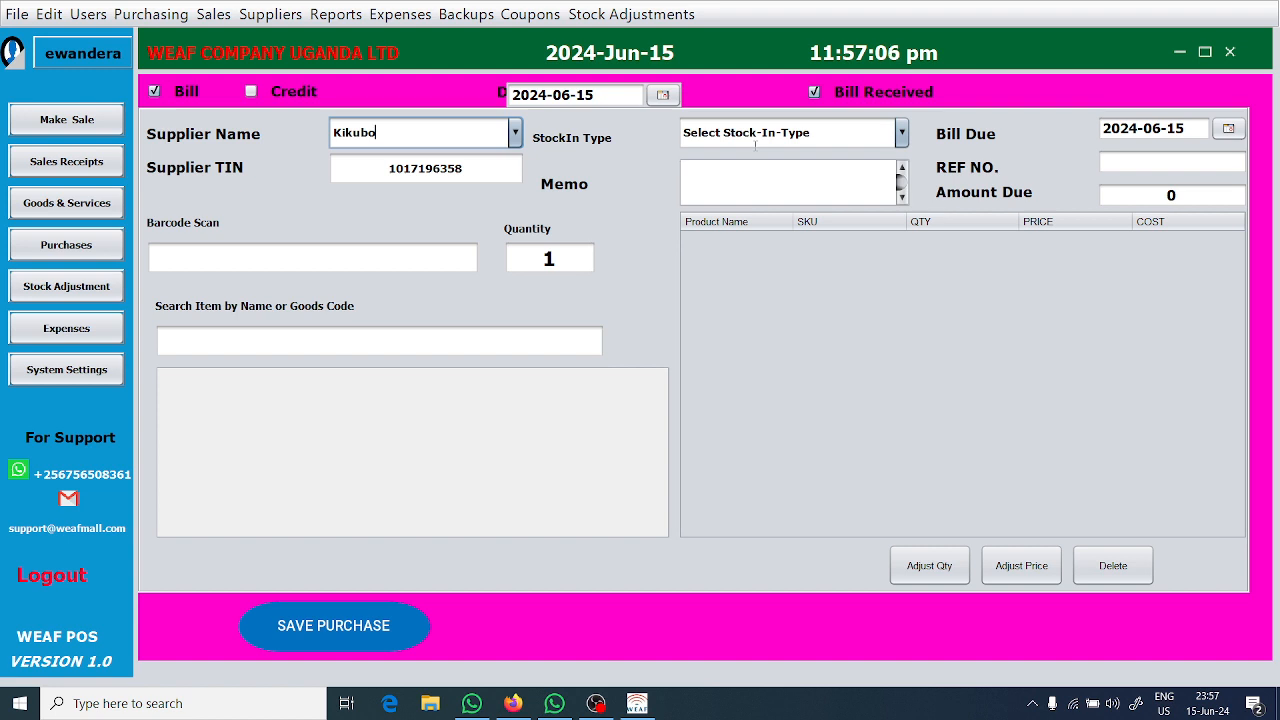
pyautogui.click(170, 20)
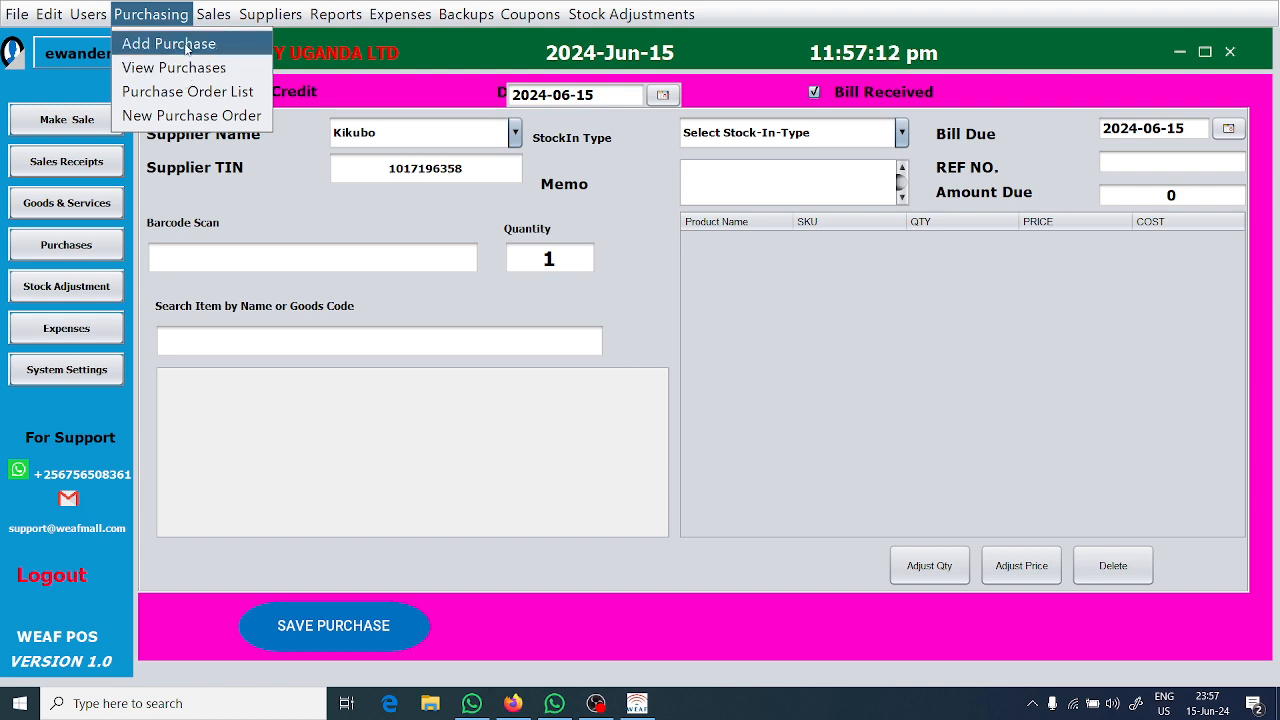
pyautogui.click(186, 46)
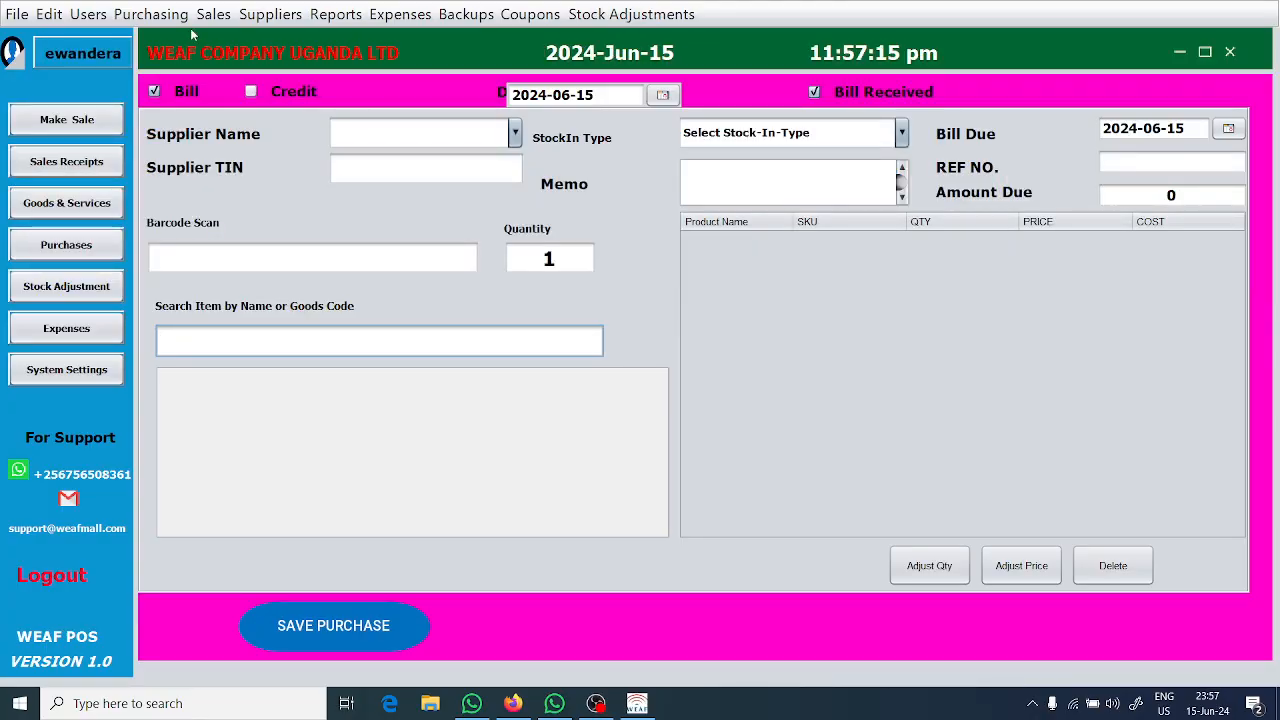
# Create a new purchase order and select Kikubo as its supplier.
pyautogui.click(152, 14)
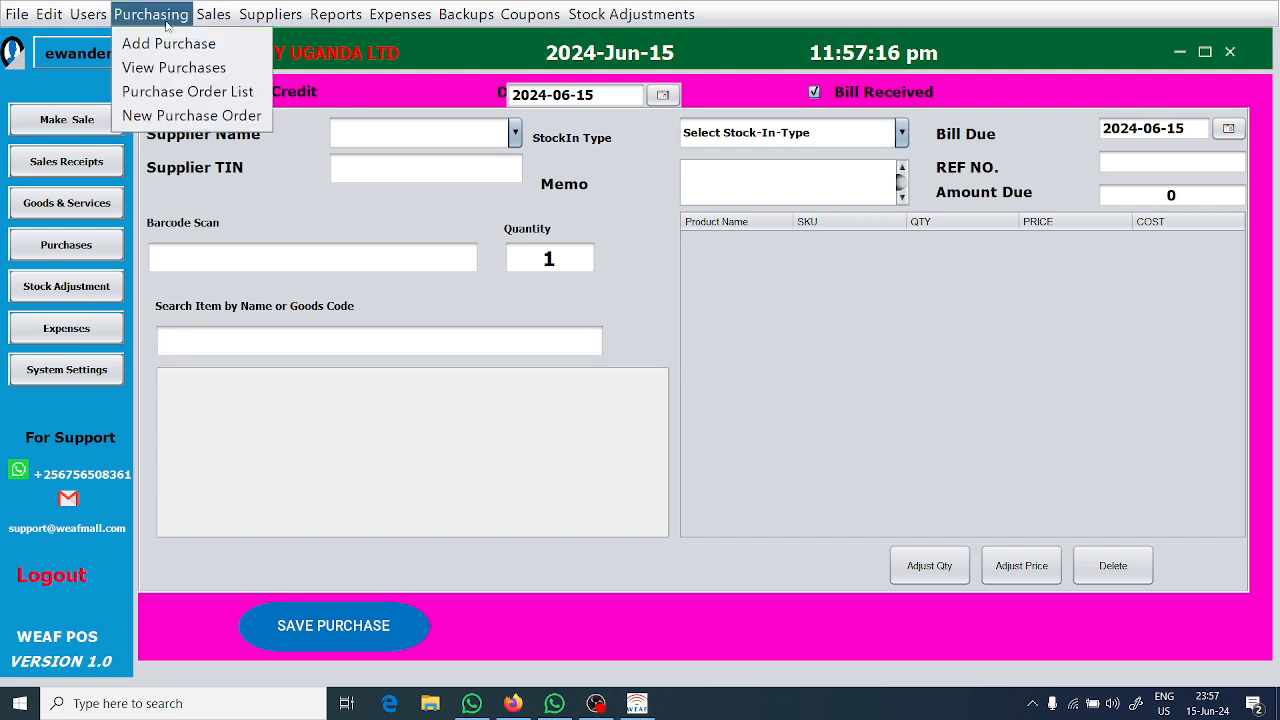
pyautogui.click(180, 116)
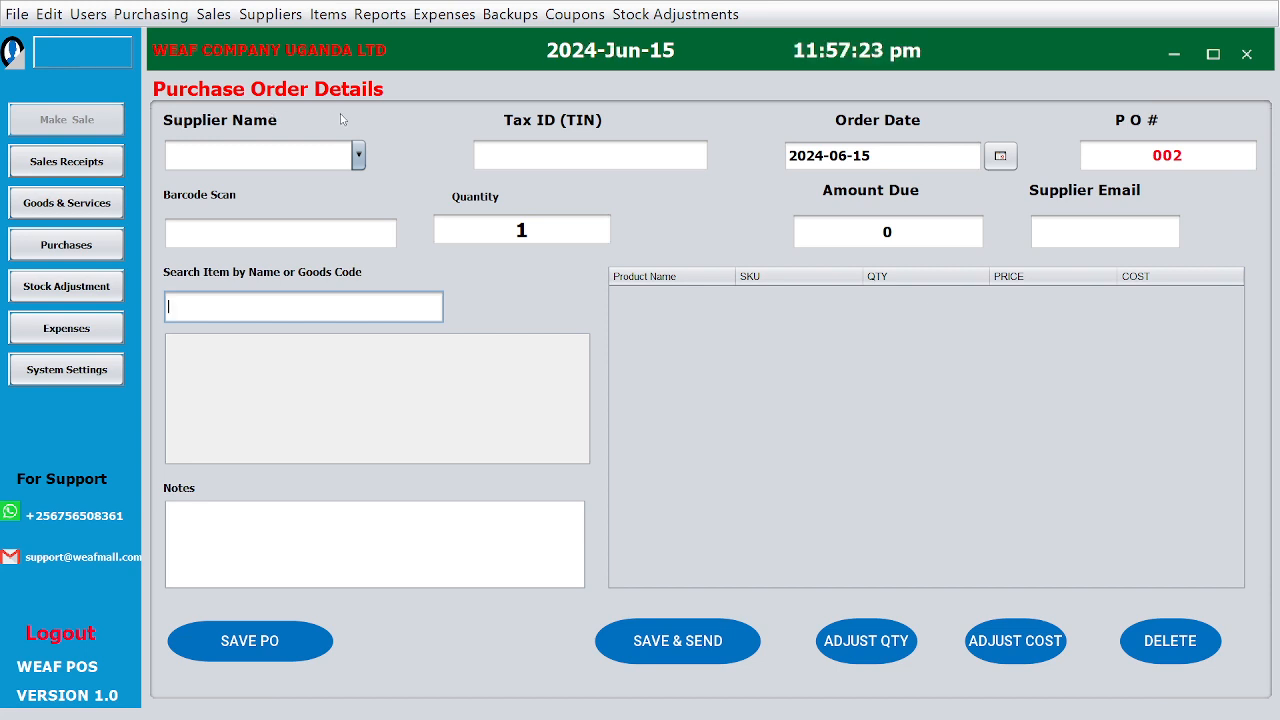
pyautogui.click(358, 157)
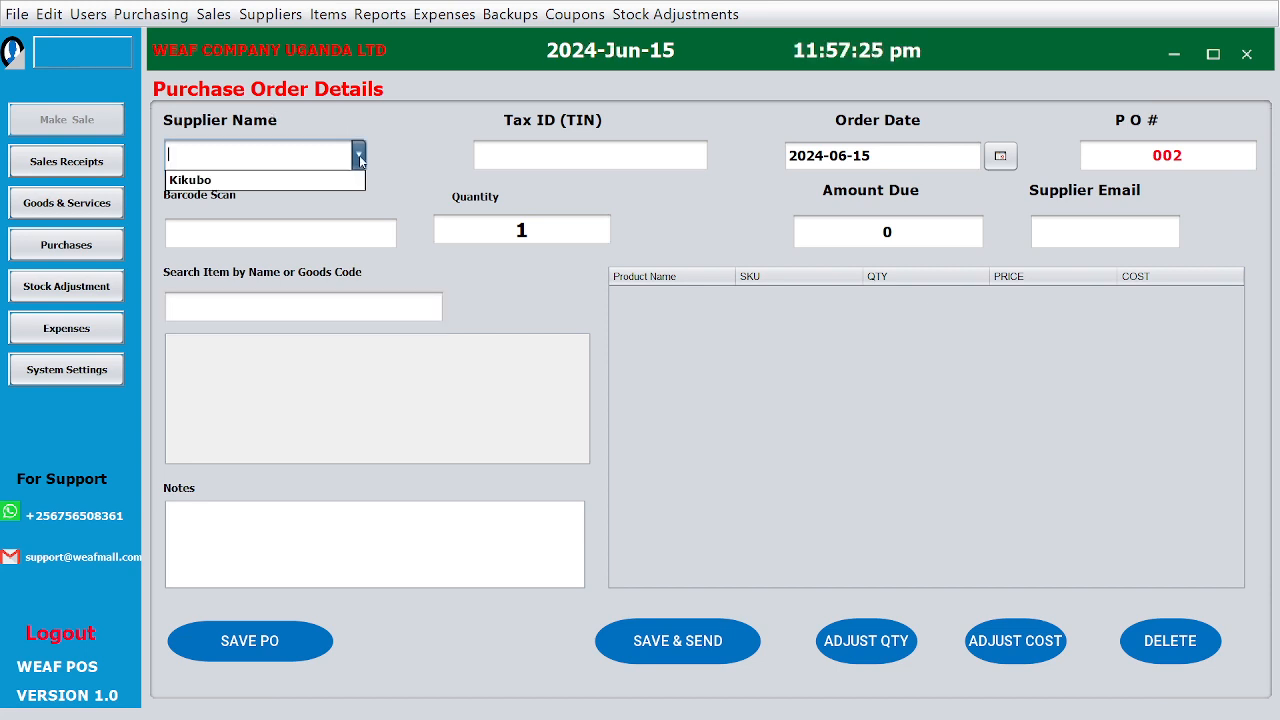
pyautogui.click(329, 180)
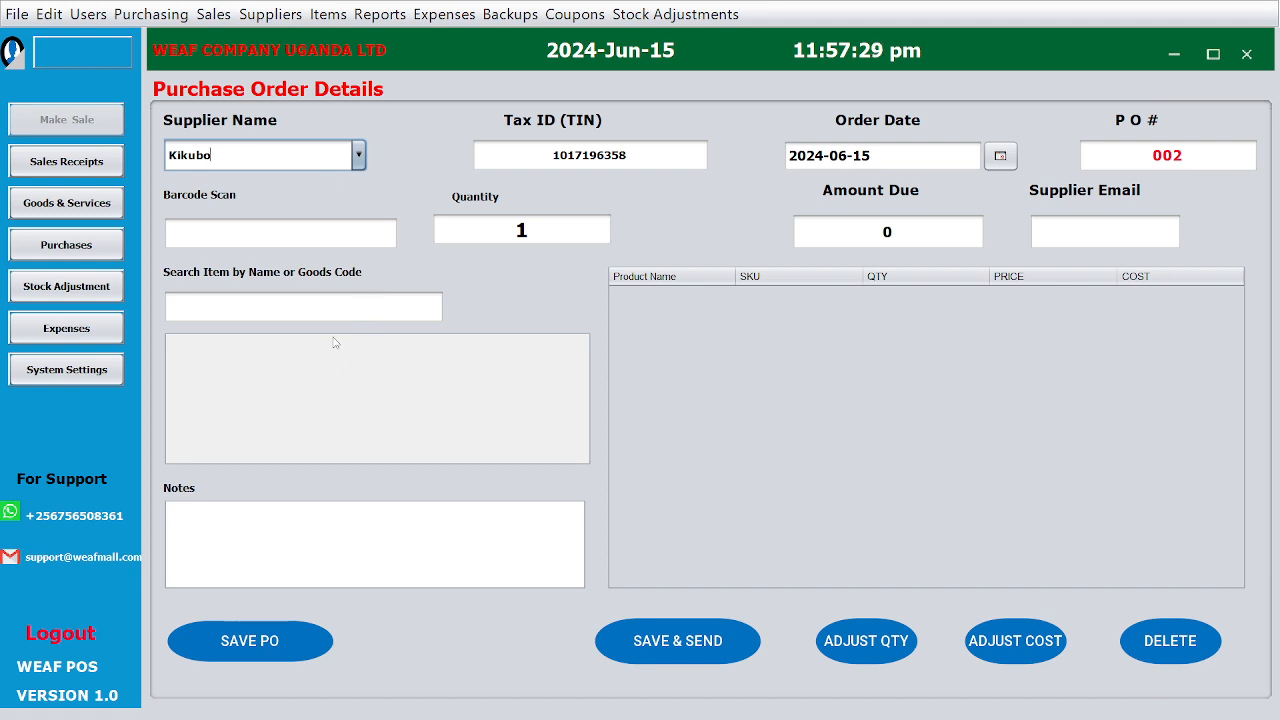
# Search the order's items for "p" and examine the barcode, purchase order number and supplier email fields.
pyautogui.click(293, 306)
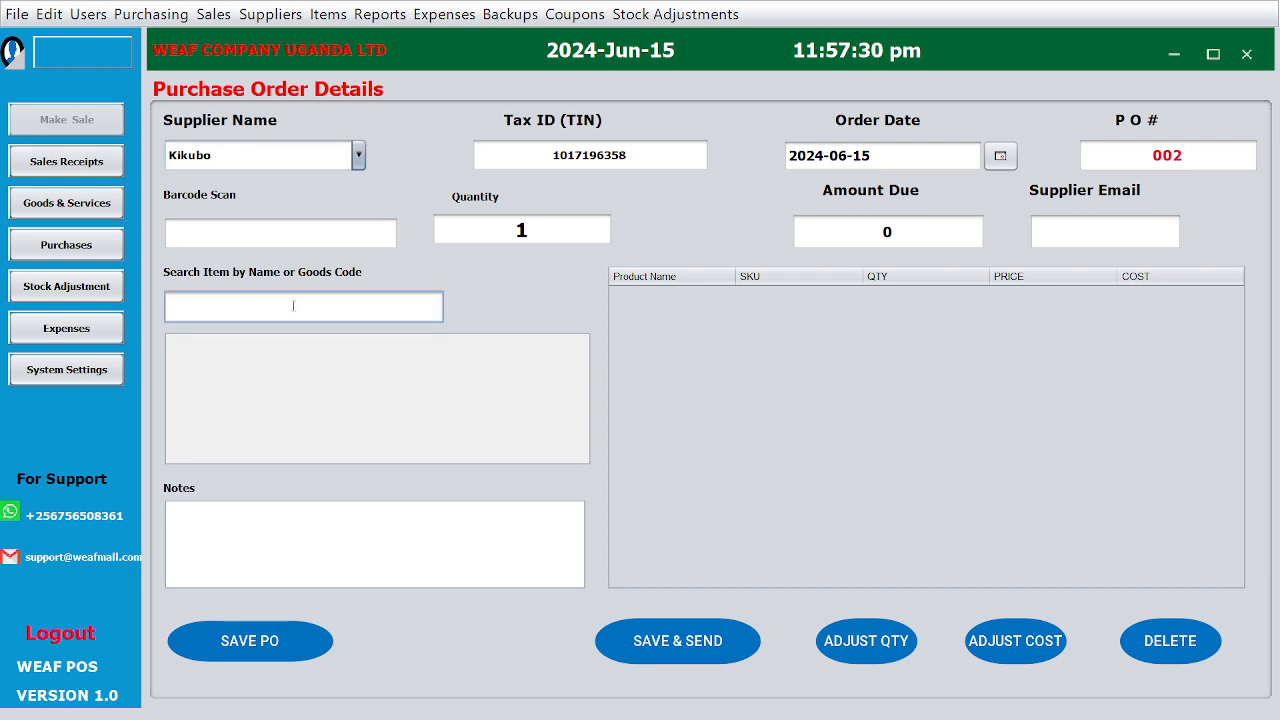
pyautogui.write('p')
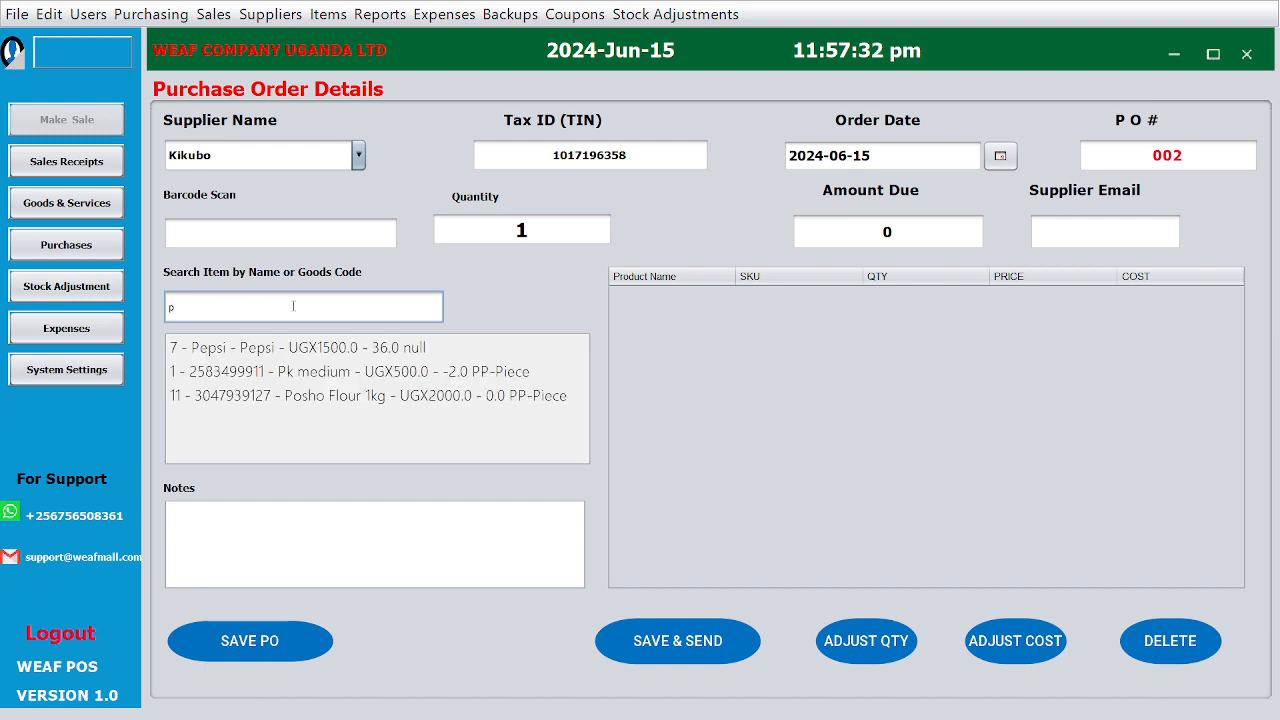
pyautogui.click(309, 237)
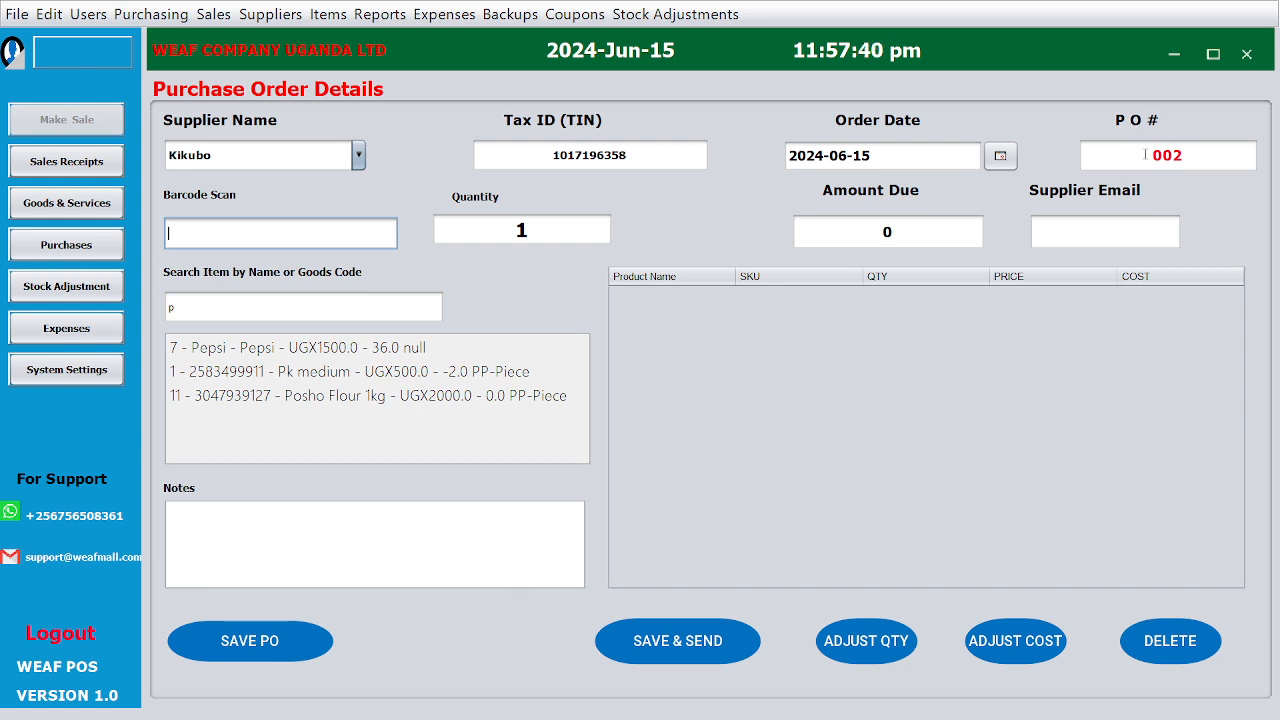
pyautogui.doubleClick(1156, 154)
pyautogui.click(1157, 153)
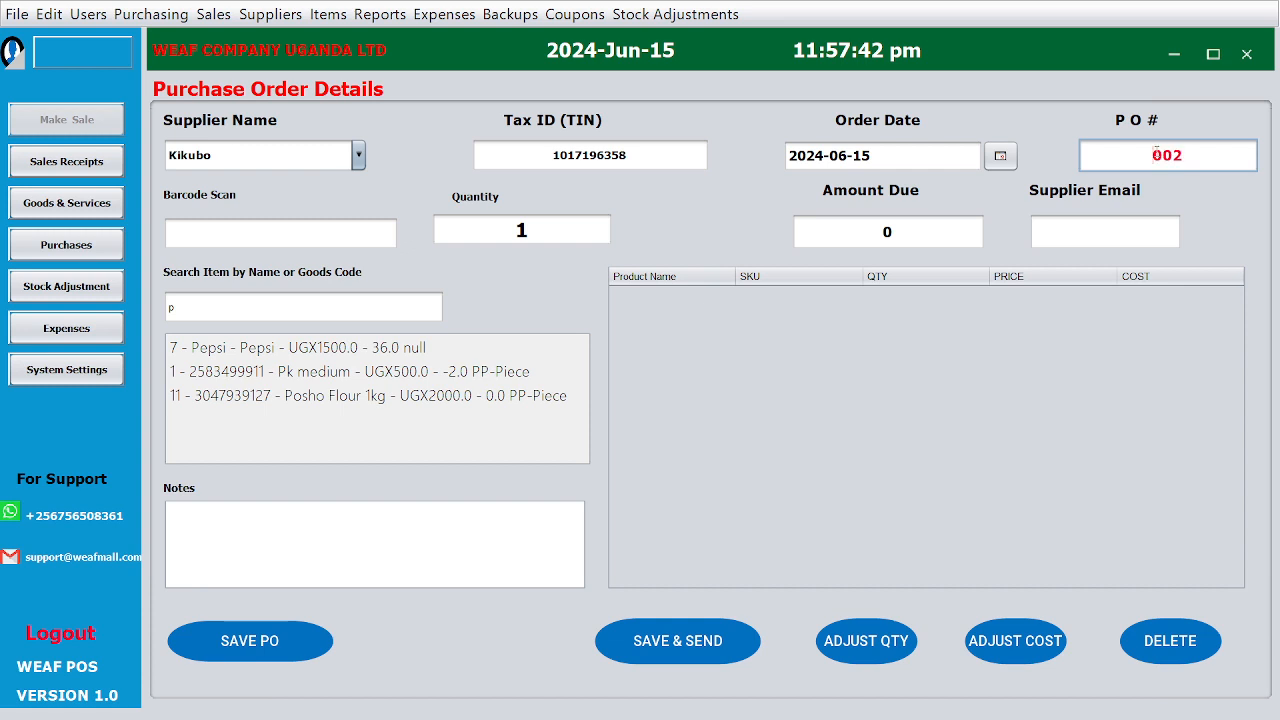
pyautogui.click(1131, 231)
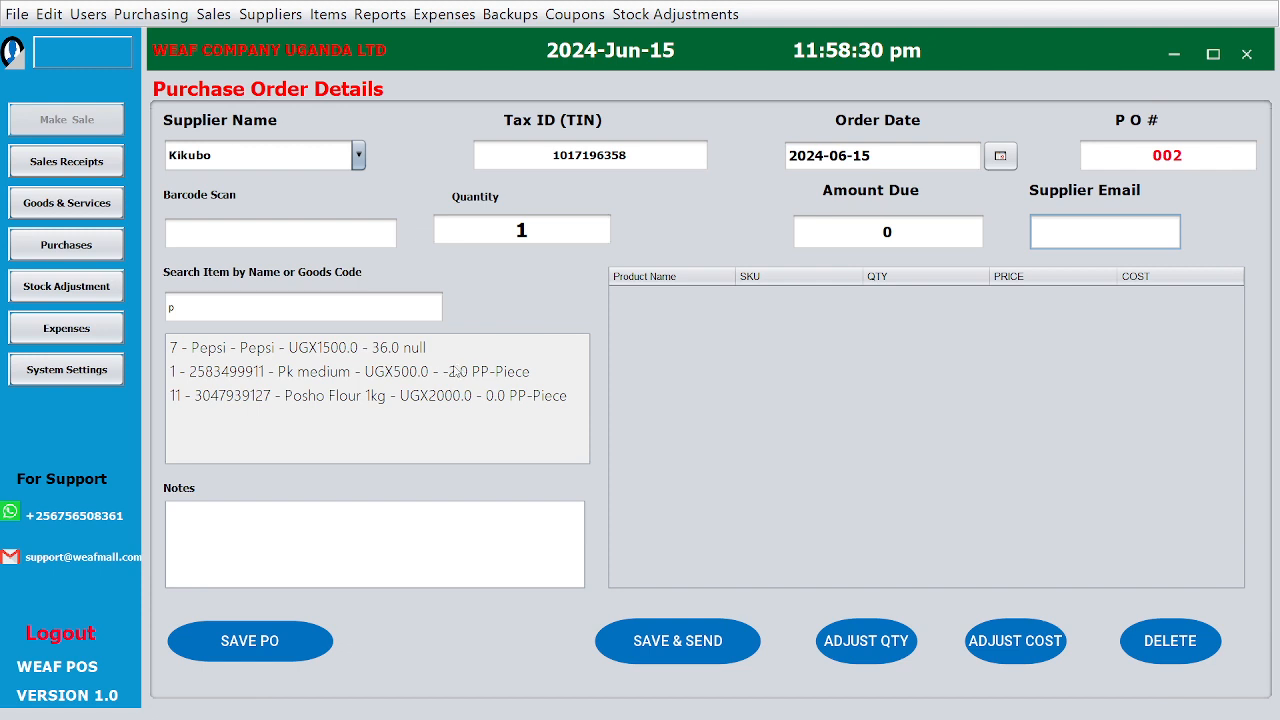
# Add Pk medium to the purchase order and set its quantity to 10.
pyautogui.click(419, 373)
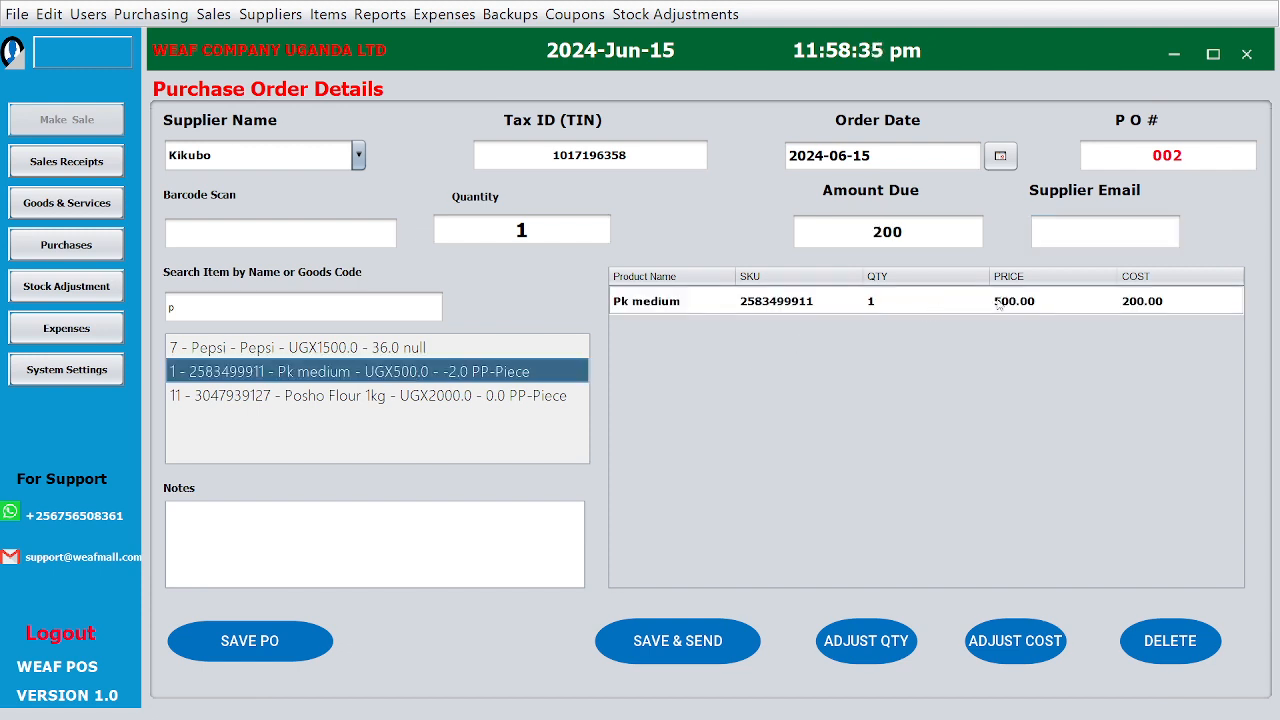
pyautogui.doubleClick(903, 302)
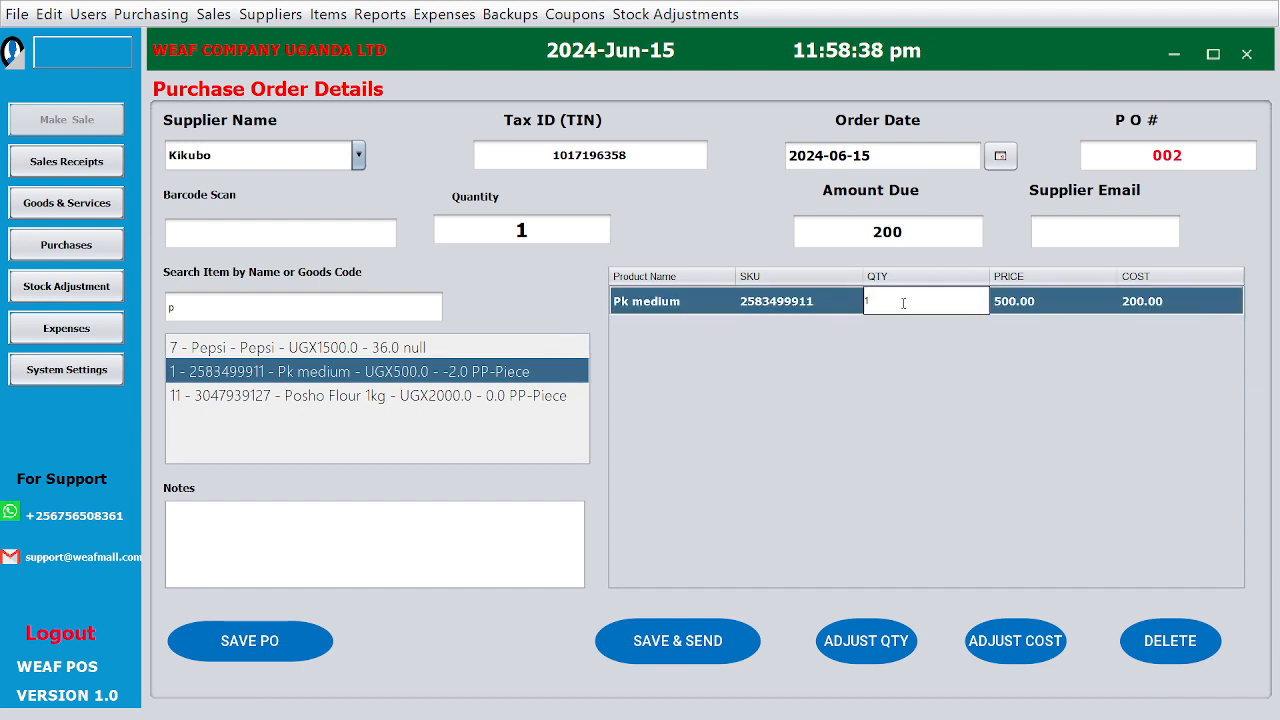
pyautogui.write('0')
pyautogui.press('Return')
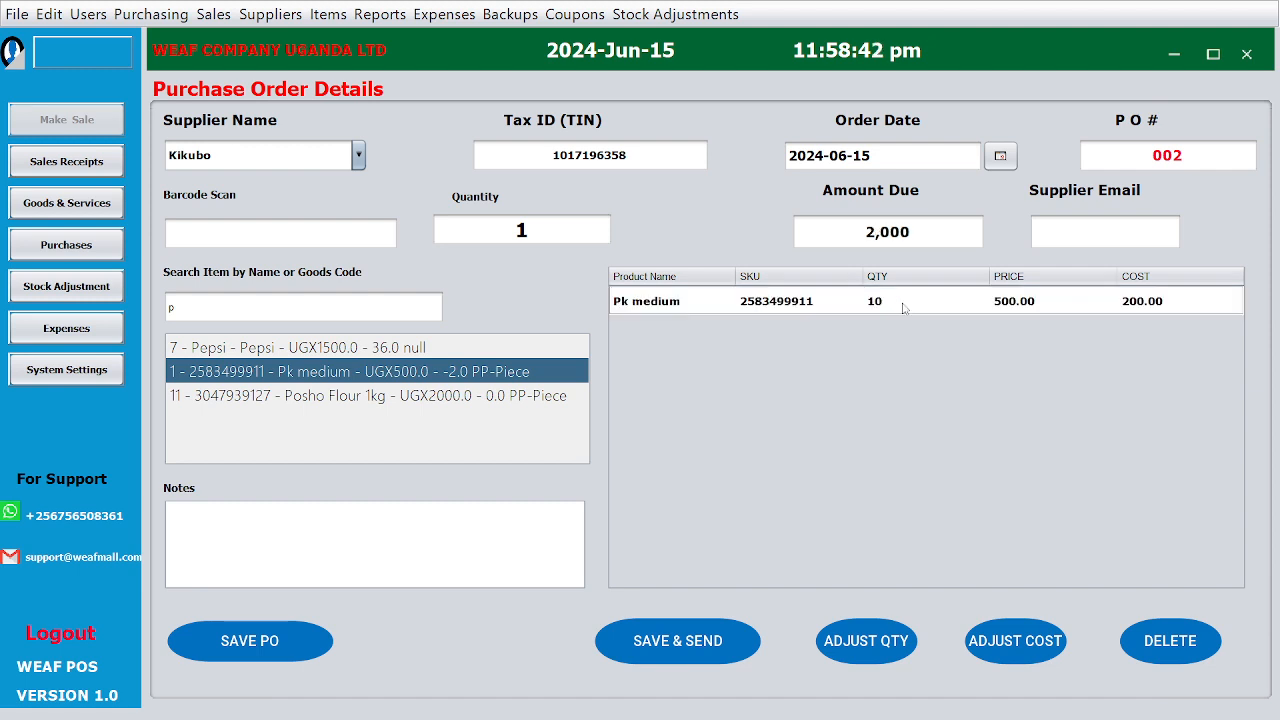
pyautogui.doubleClick(903, 303)
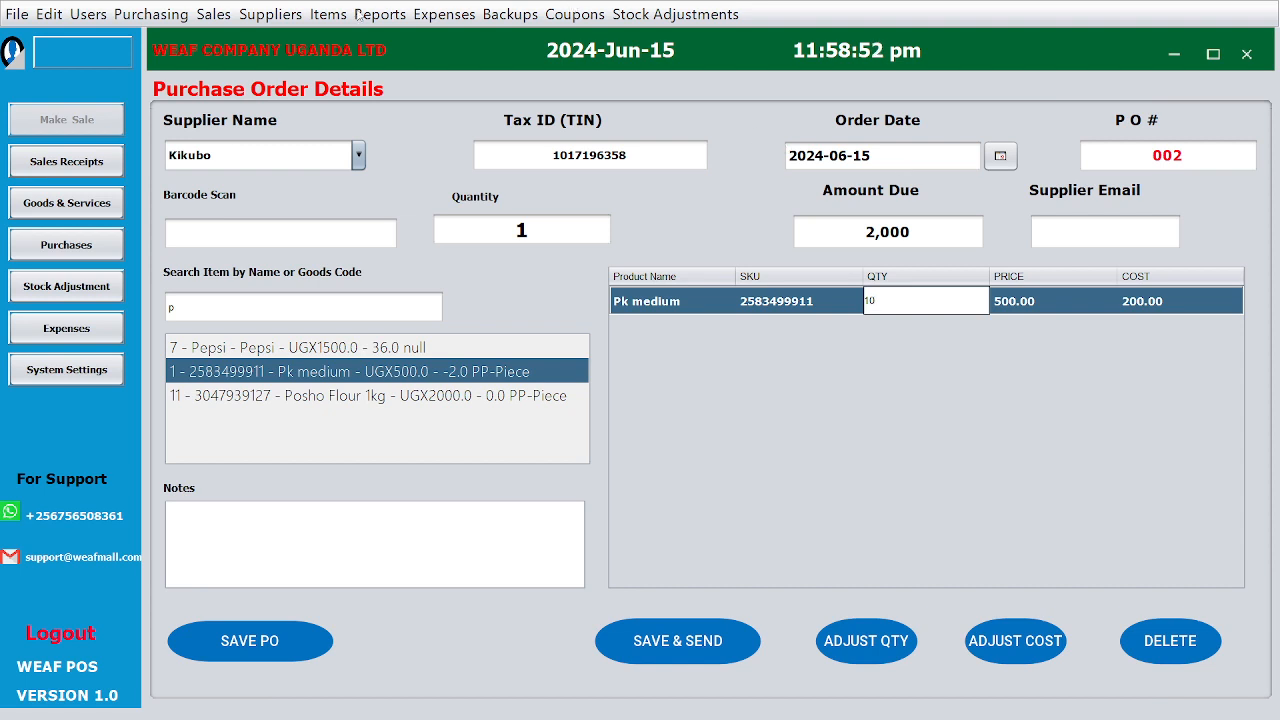
# Try to open the list of recorded purchases.
pyautogui.click(150, 12)
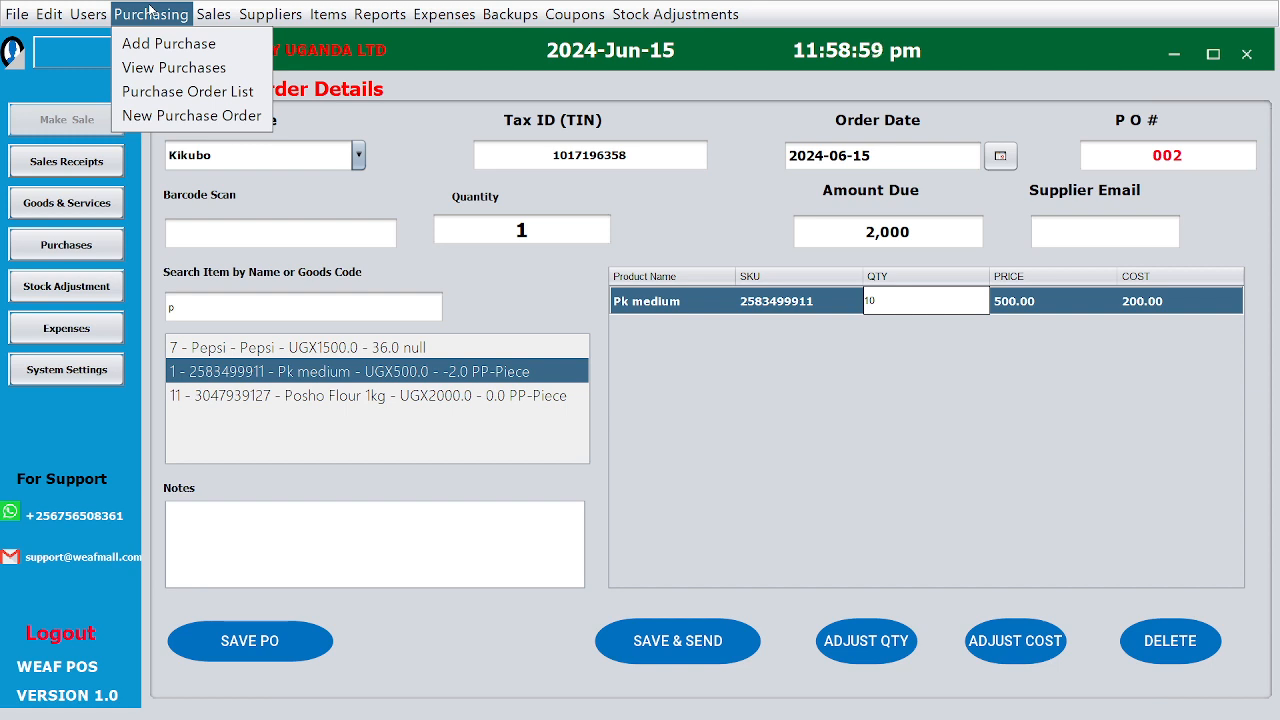
pyautogui.click(180, 70)
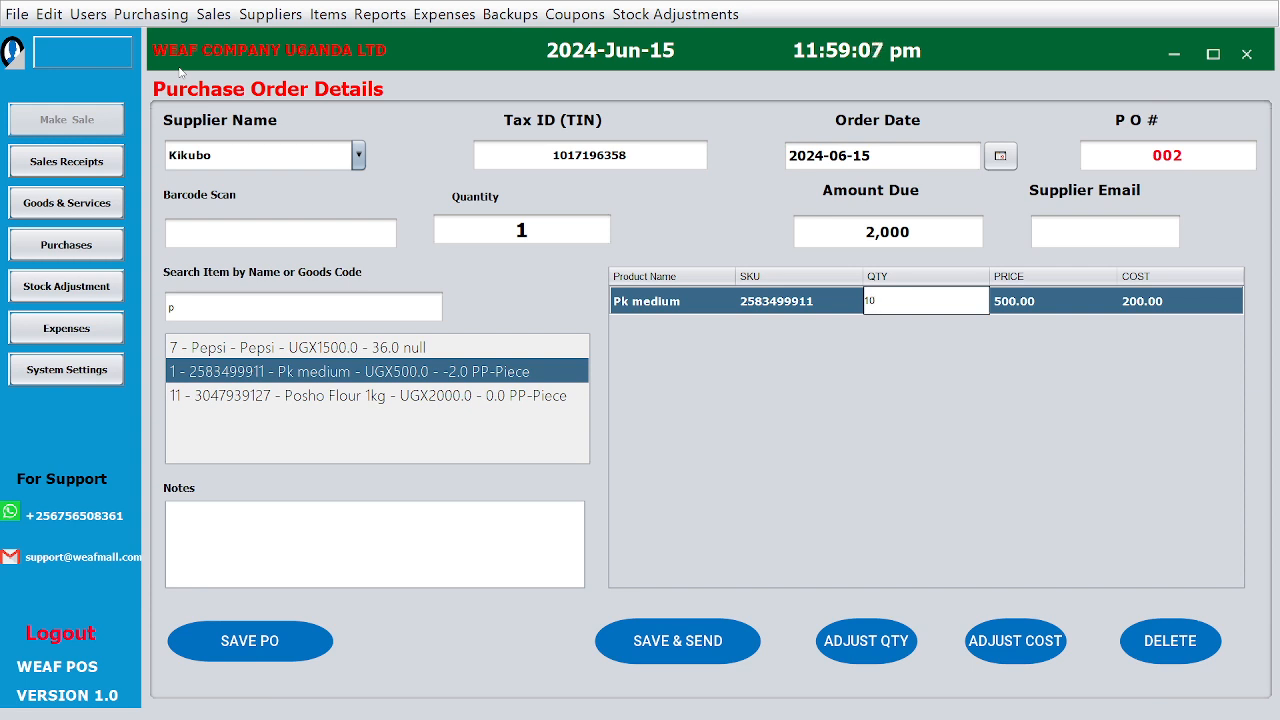
# Open the sales receipts list and view the invoice details of receipt REF006.
pyautogui.click(223, 13)
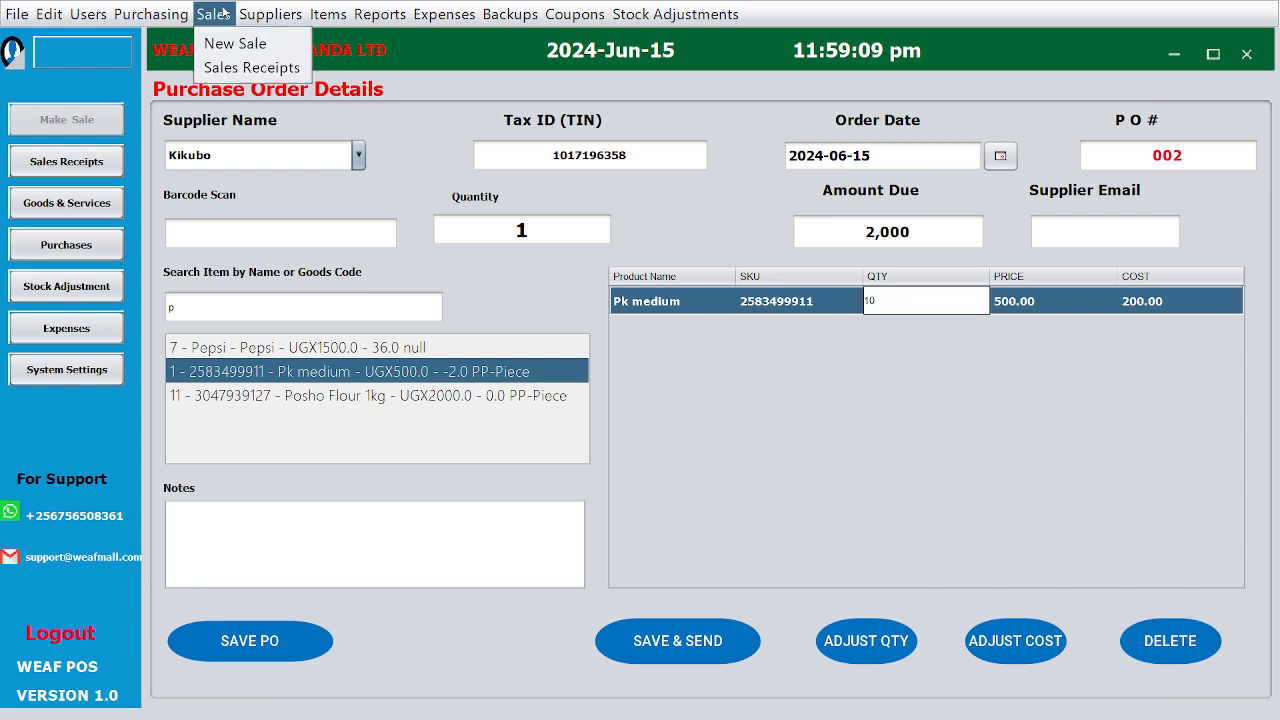
pyautogui.click(228, 68)
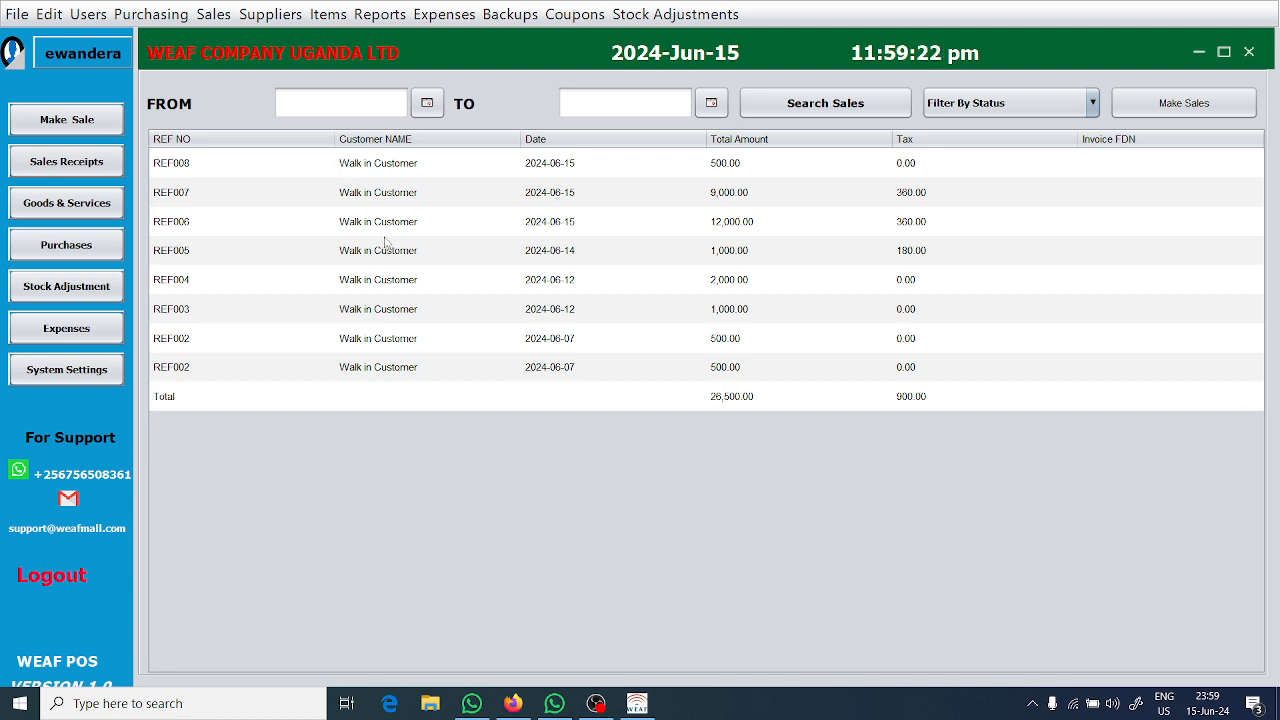
pyautogui.click(444, 218)
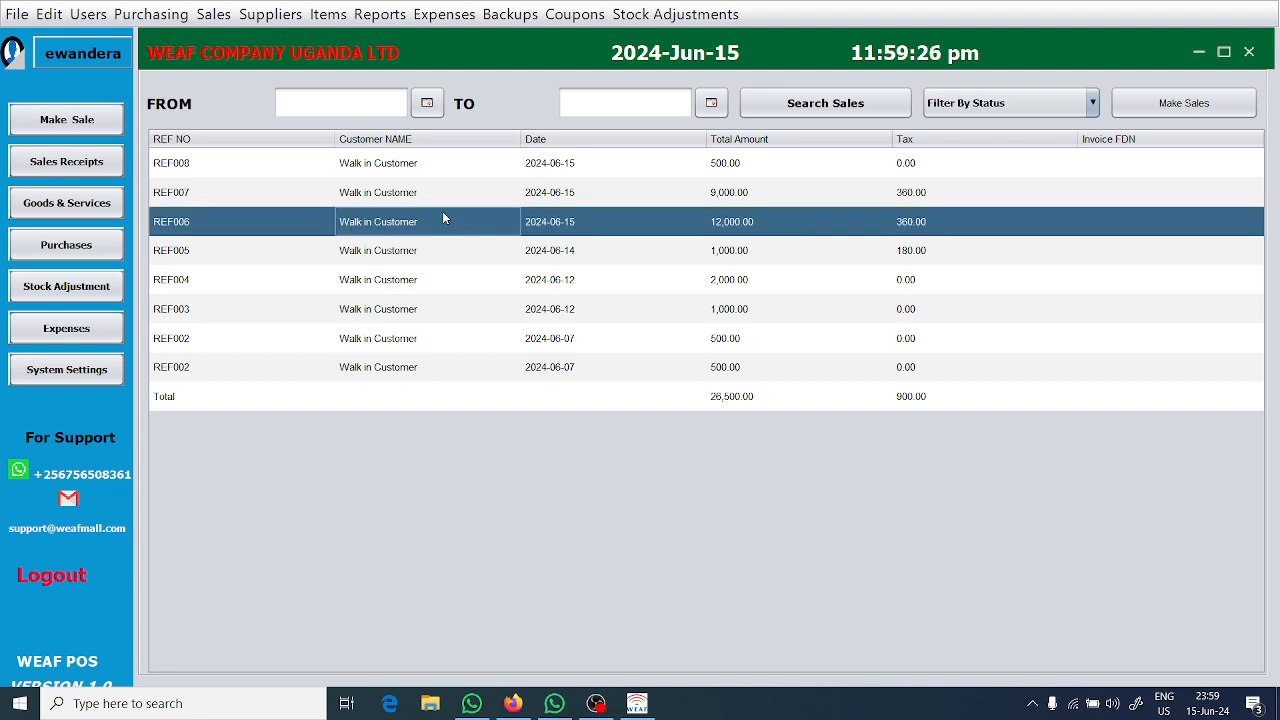
pyautogui.doubleClick(444, 218)
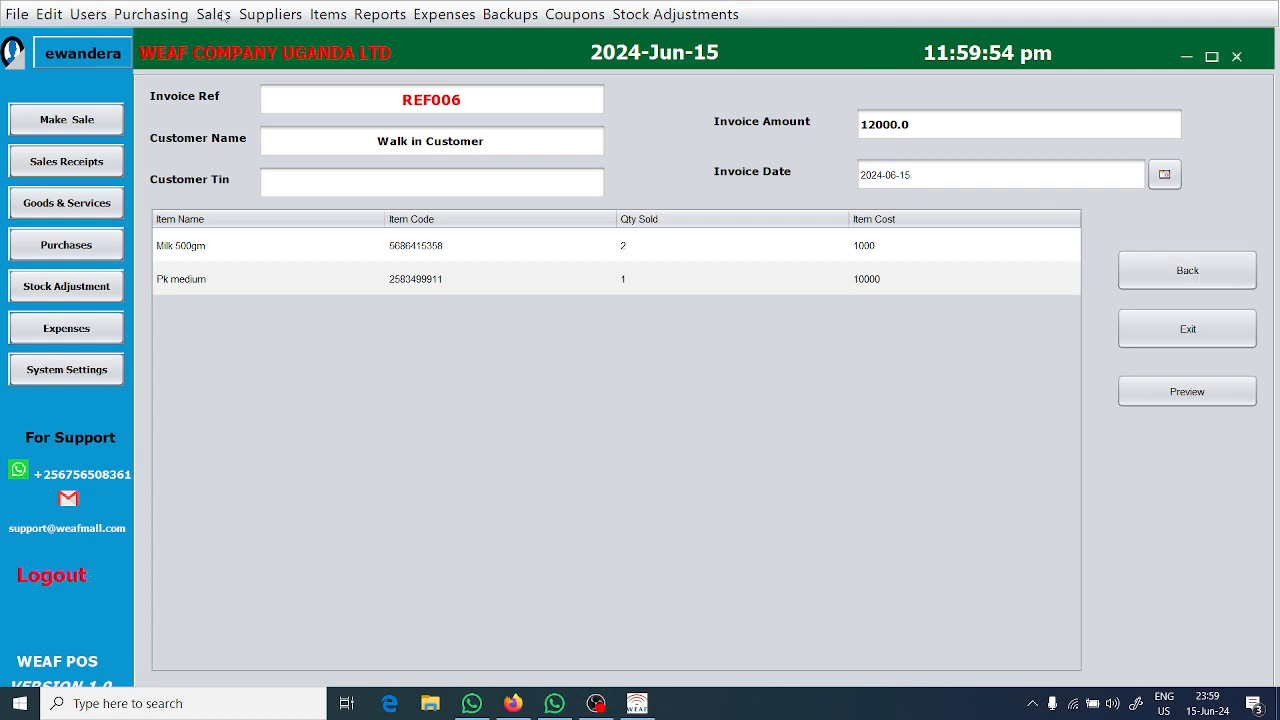
pyautogui.click(253, 15)
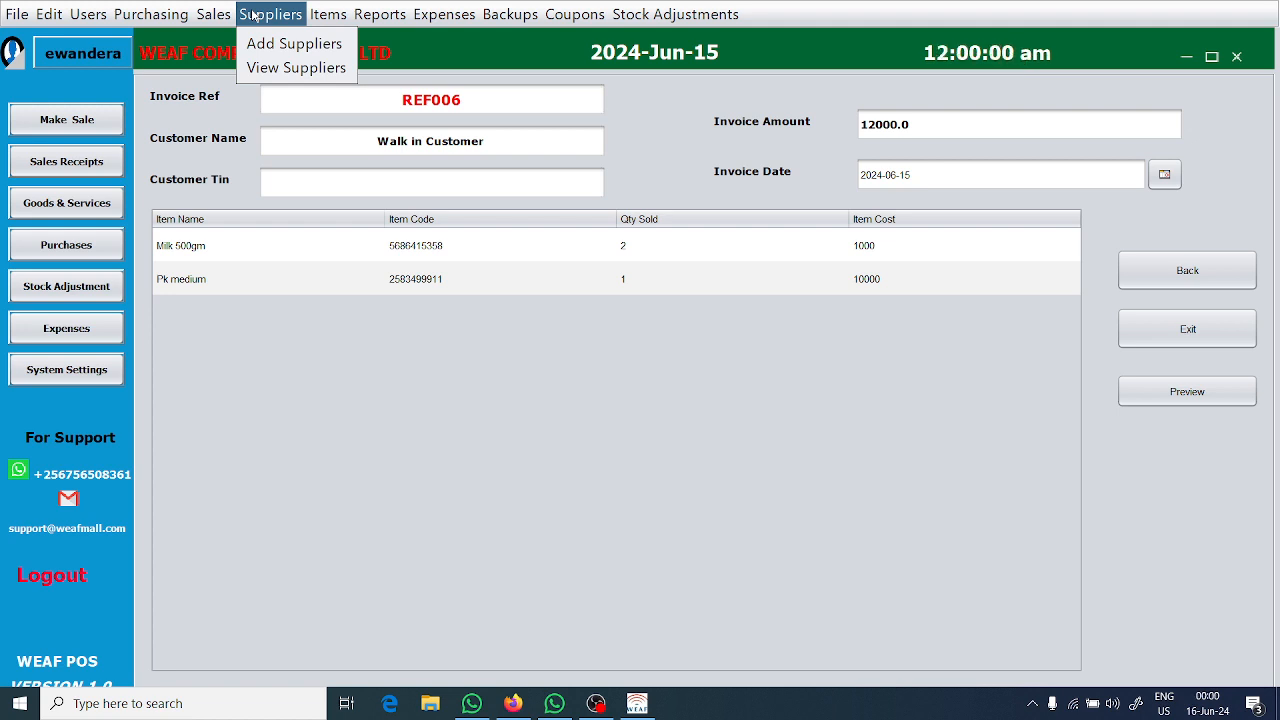
pyautogui.moveTo(316, 12)
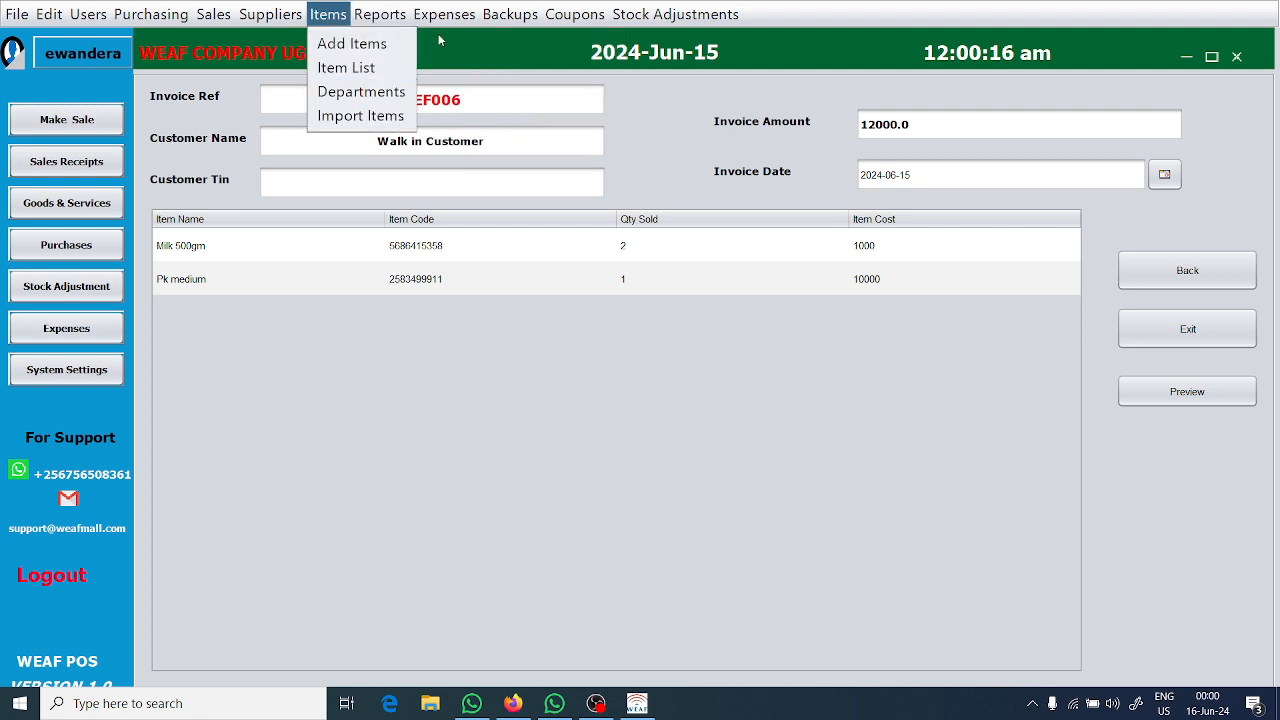
pyautogui.moveTo(440, 24)
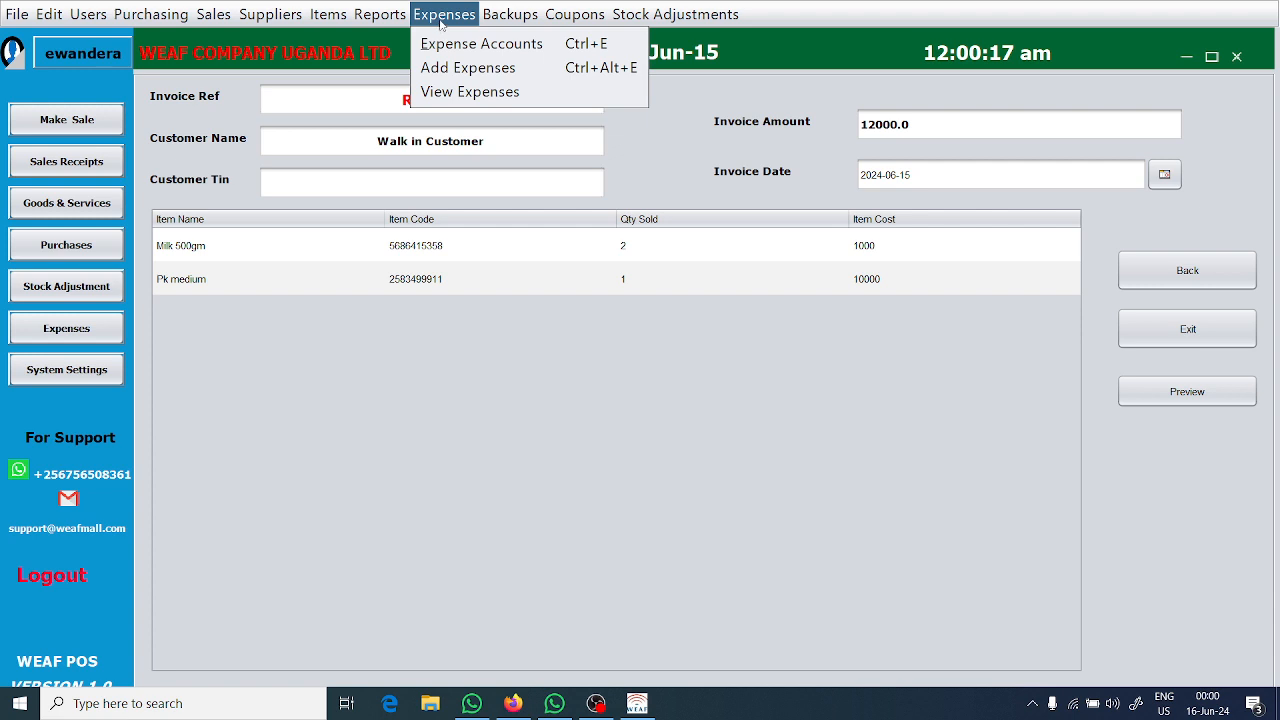
# Open the expense accounts and fill in a new account named "Transport" with the expense type Operating.
pyautogui.click(487, 46)
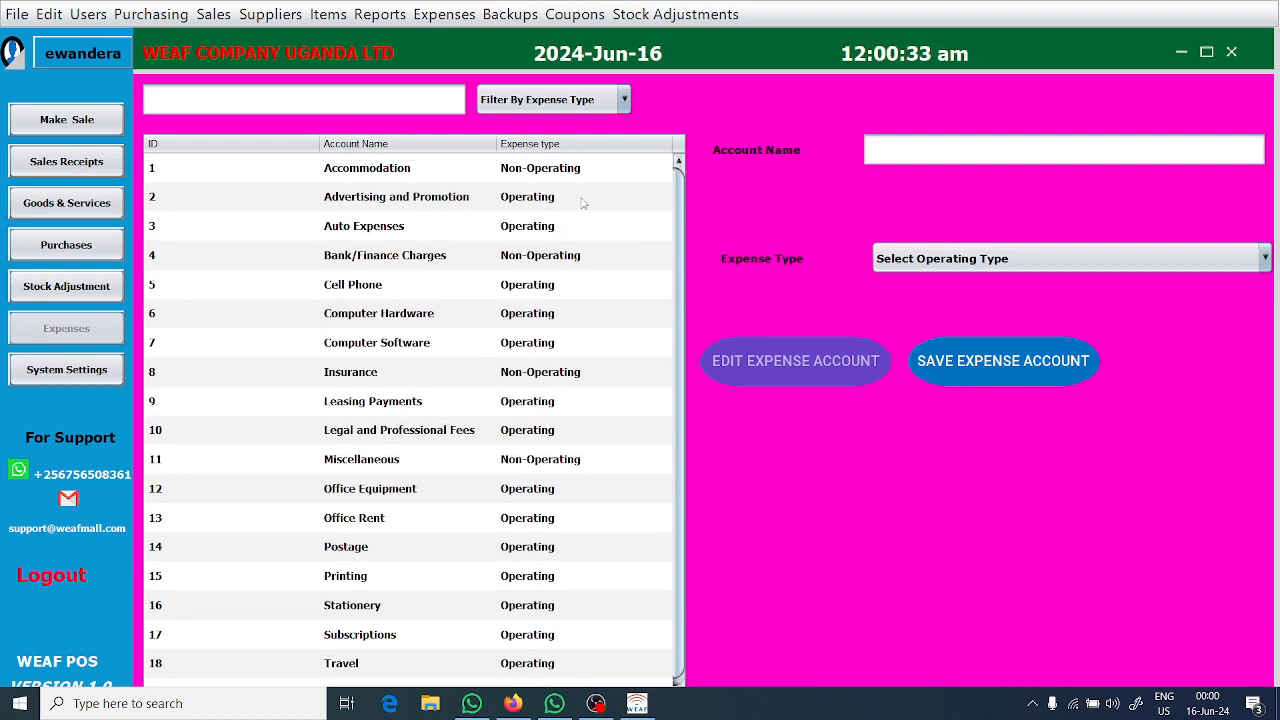
pyautogui.scroll(-1, 583, 203)
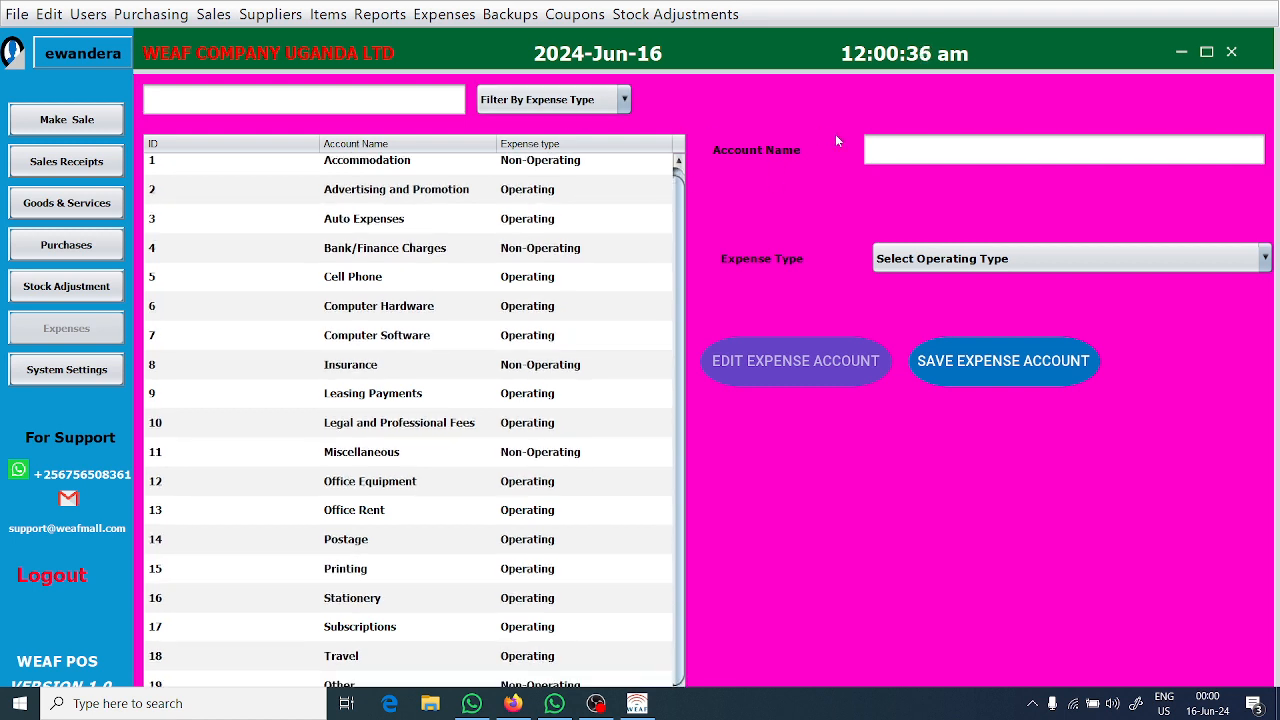
pyautogui.click(913, 142)
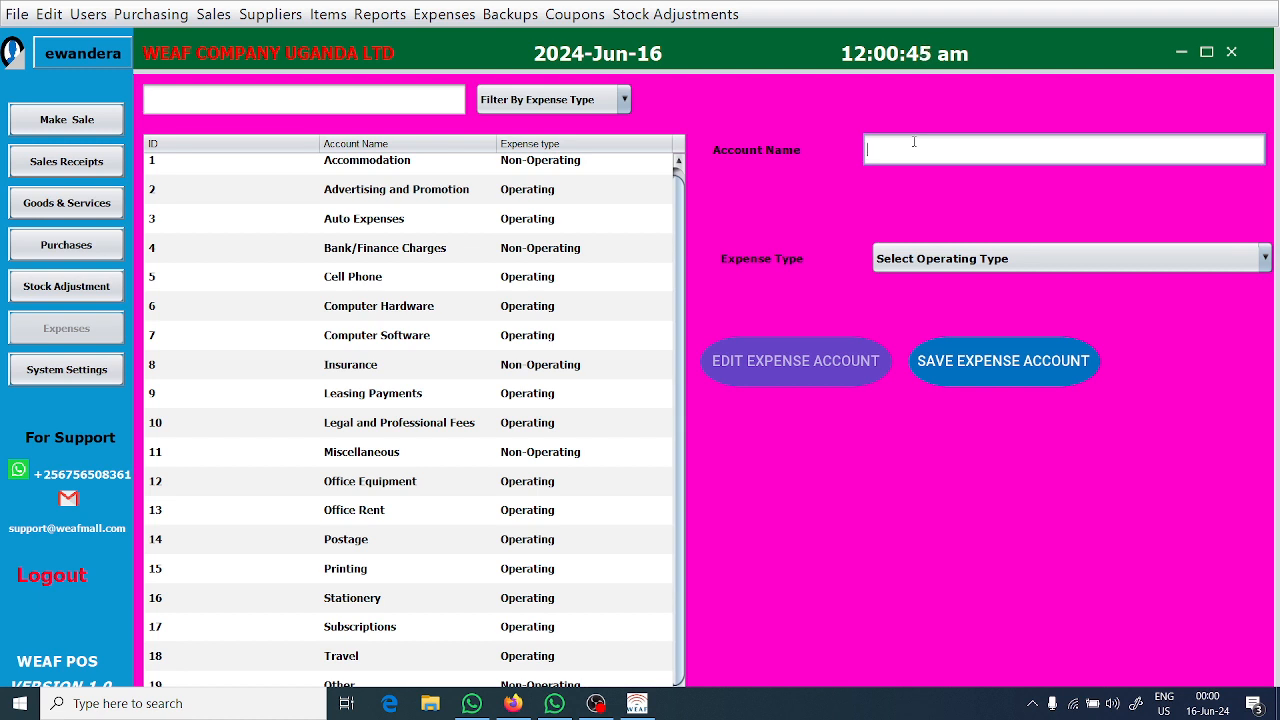
pyautogui.write('Transport')
pyautogui.click(986, 266)
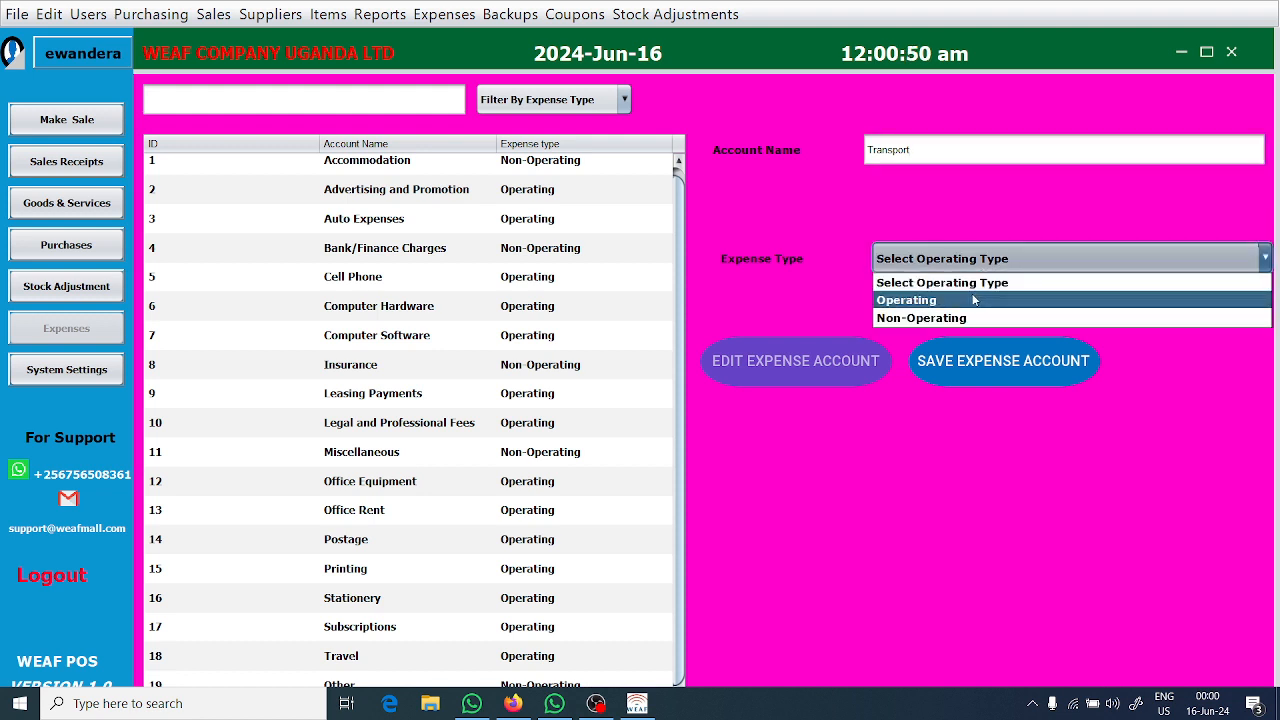
pyautogui.click(974, 300)
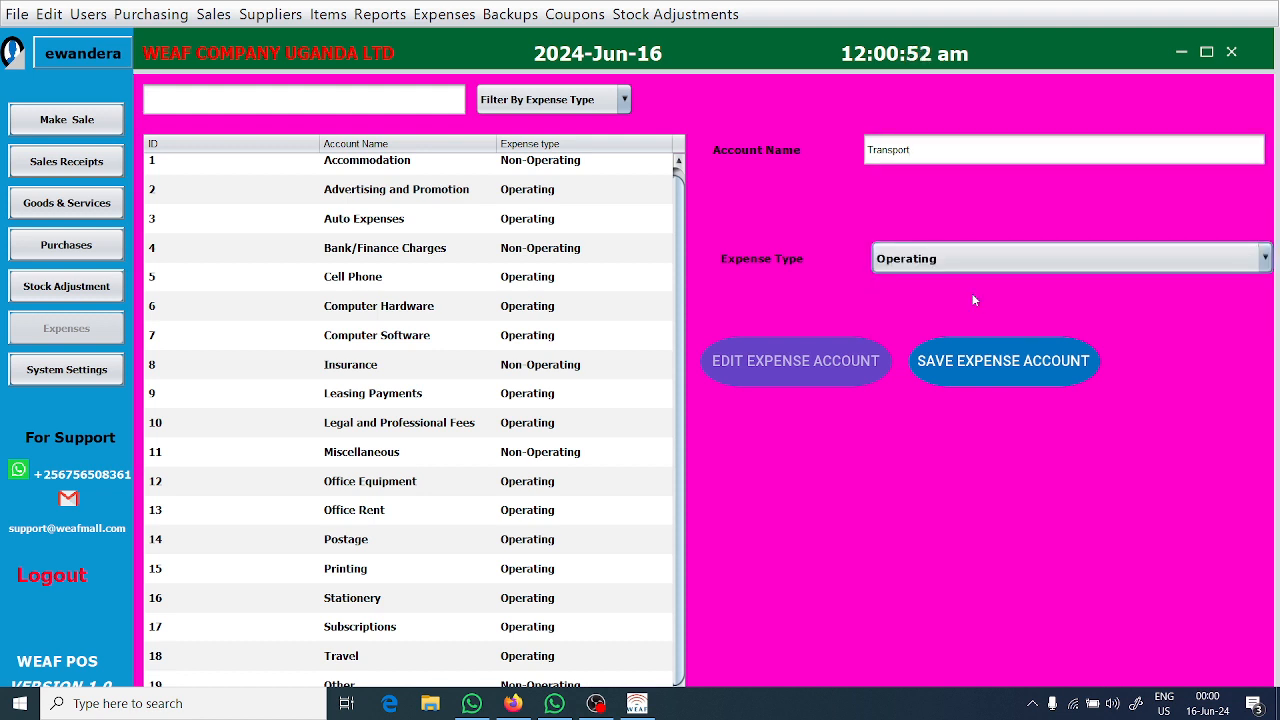
# Search the expense accounts for "Tran", then shorten the search text to "T".
pyautogui.click(366, 101)
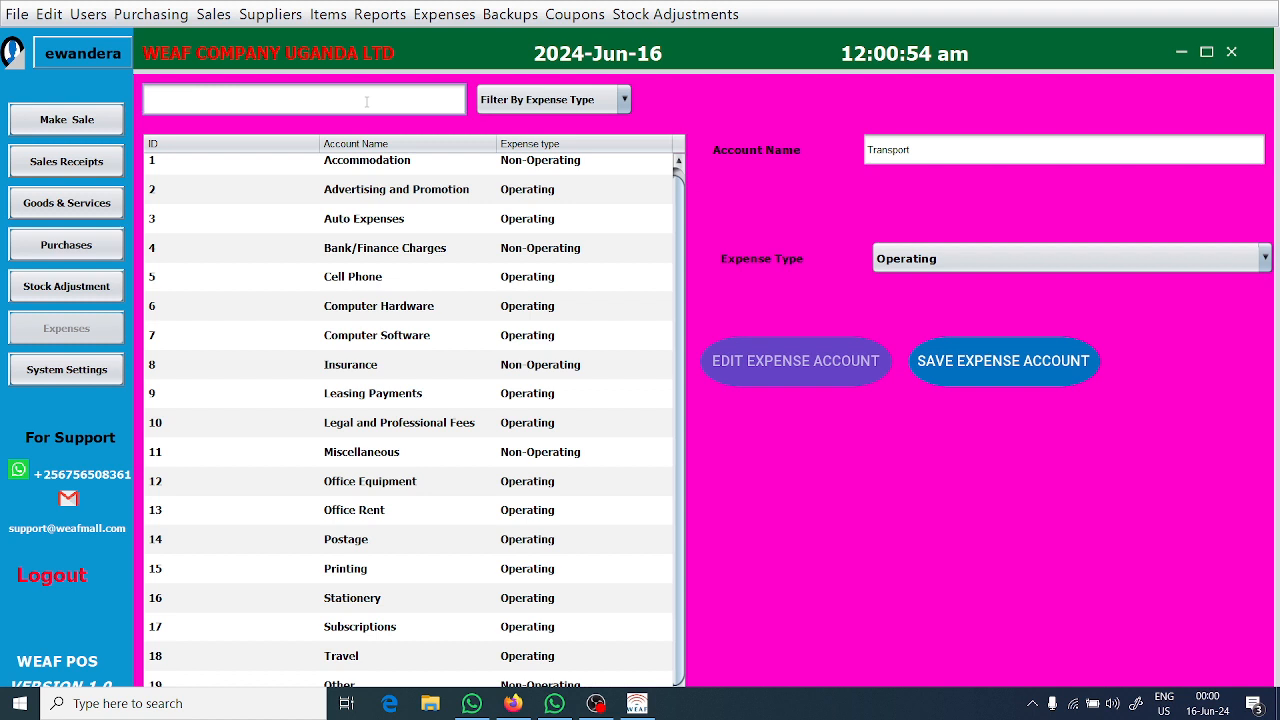
pyautogui.write('Tran')
pyautogui.press('BackSpace')
pyautogui.press('BackSpace')
pyautogui.press('BackSpace')
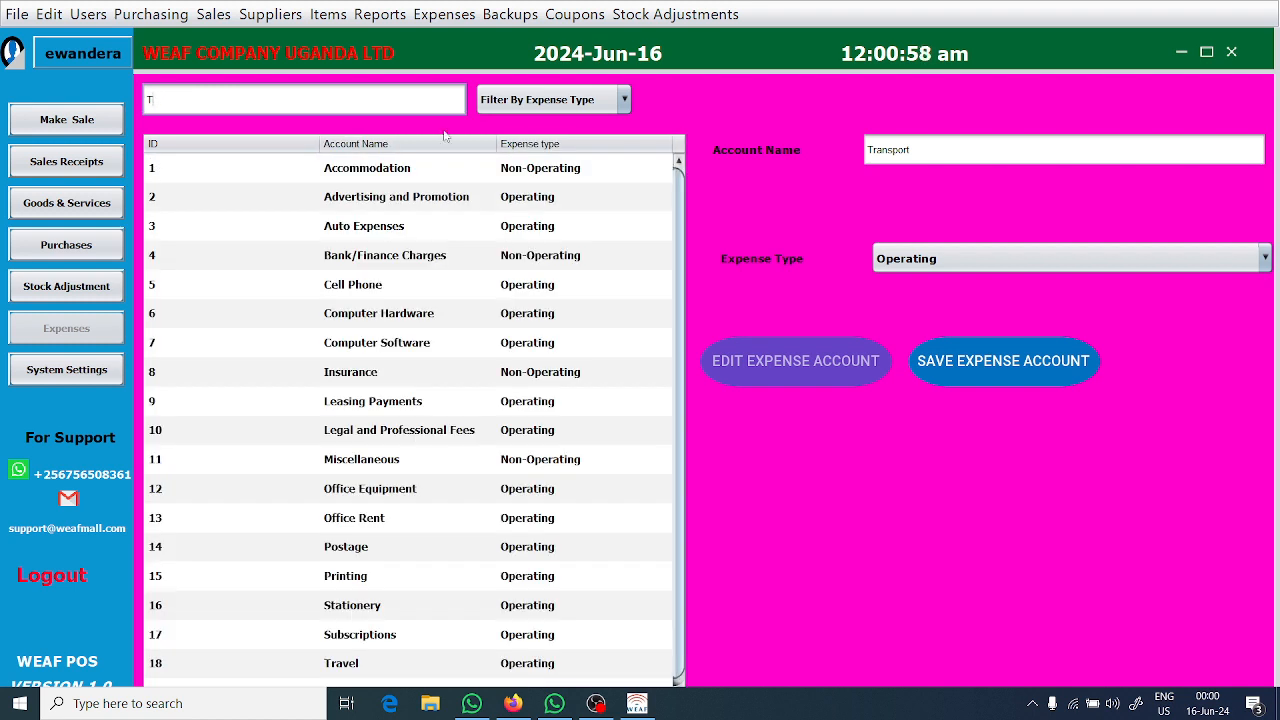
# Save the new expense account and search the account list for "Tr".
pyautogui.click(1003, 360)
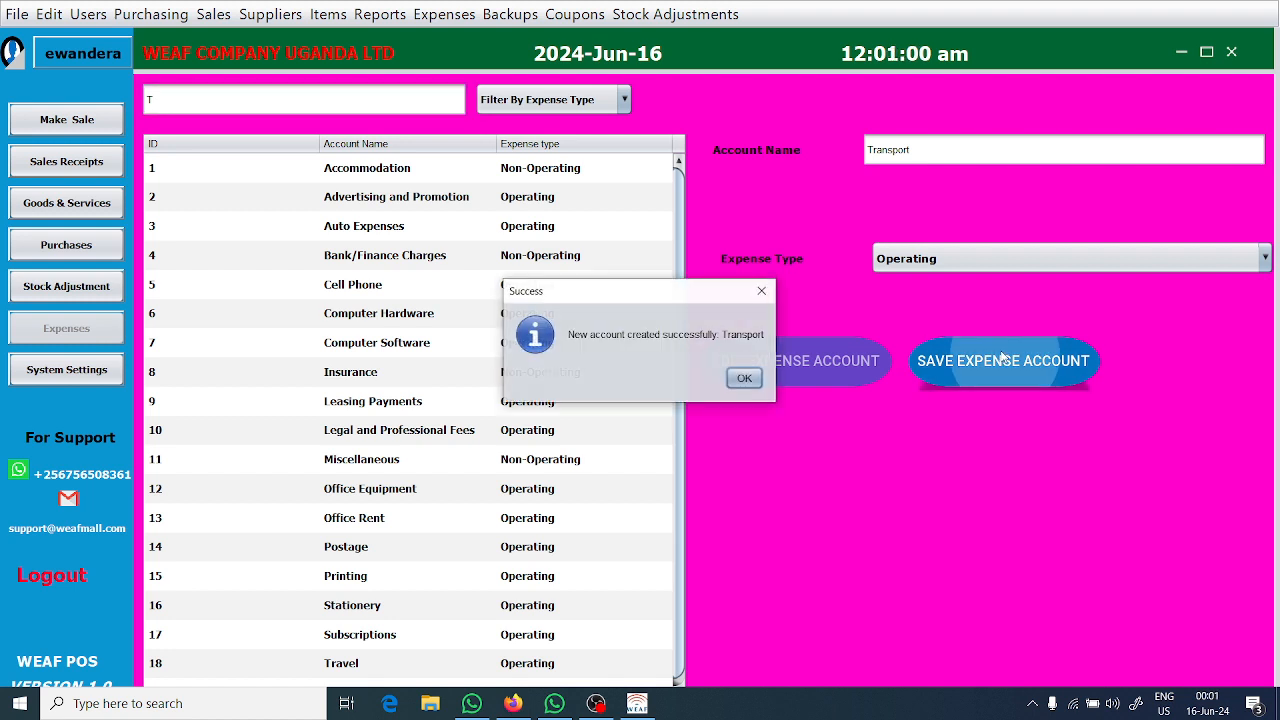
pyautogui.click(752, 378)
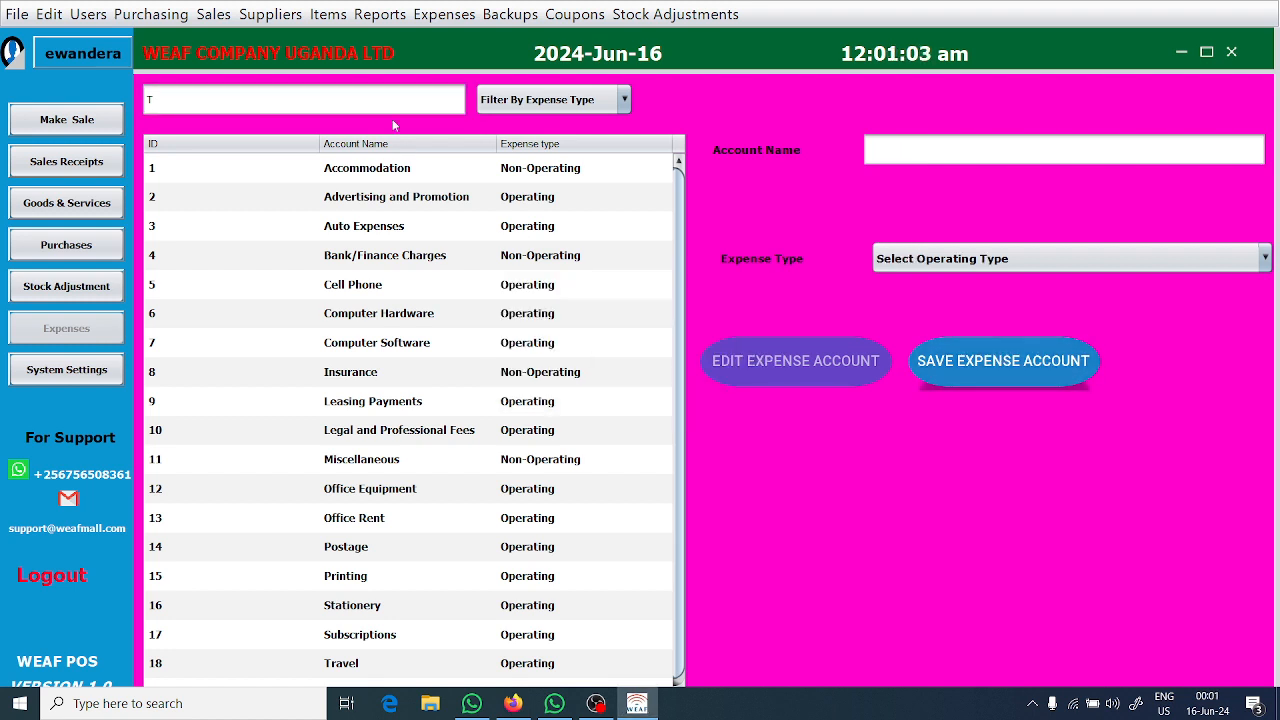
pyautogui.click(360, 97)
pyautogui.write('T')
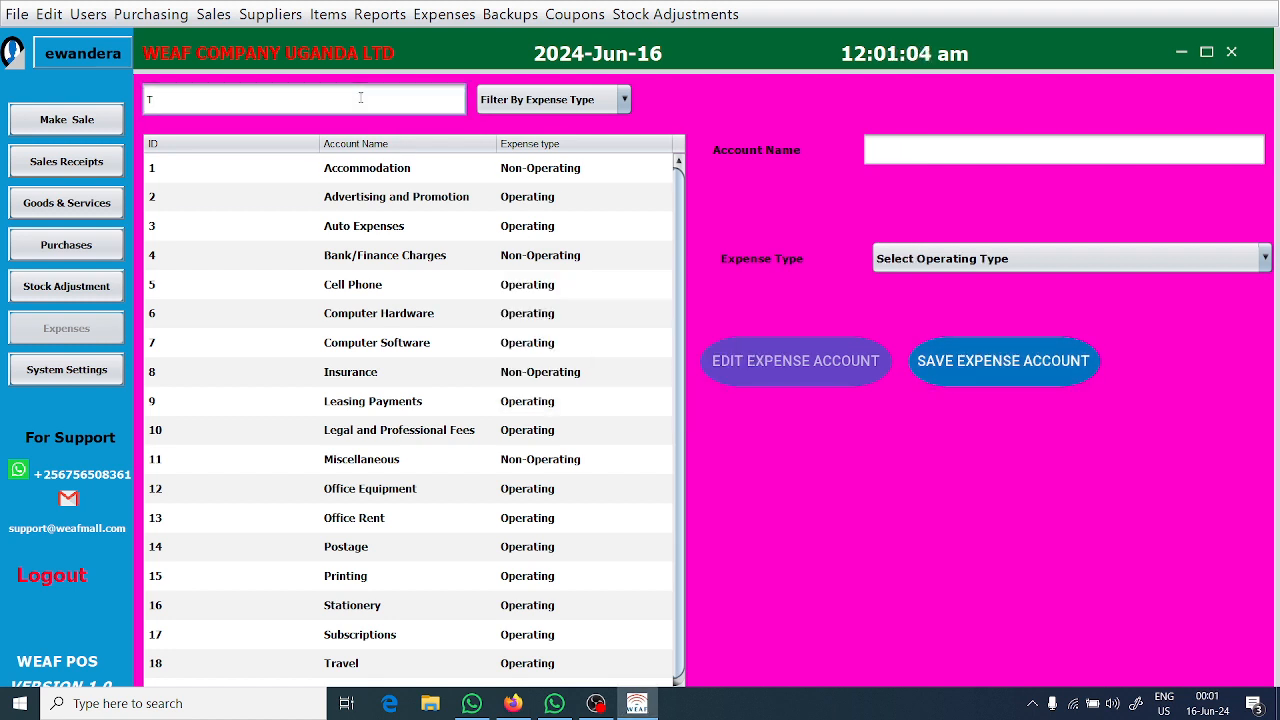
pyautogui.write('r')
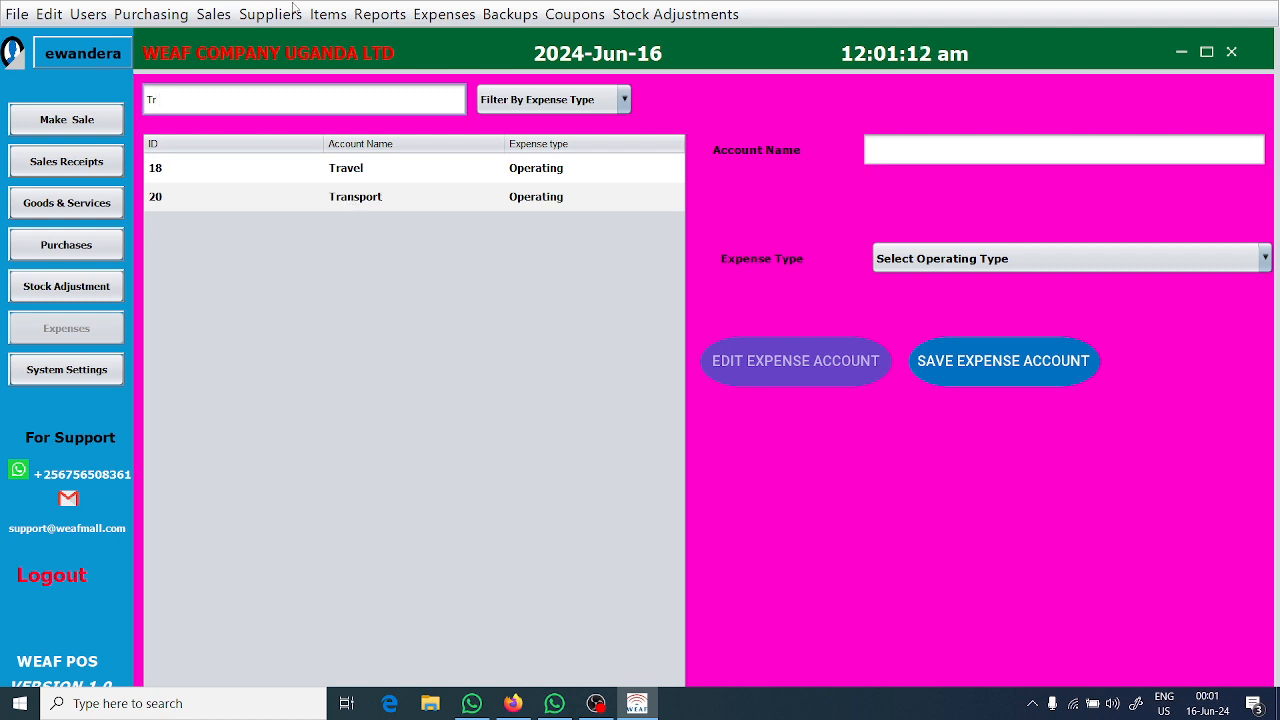
# Start adding a new expense and choose Transport as its expense type.
pyautogui.click(455, 16)
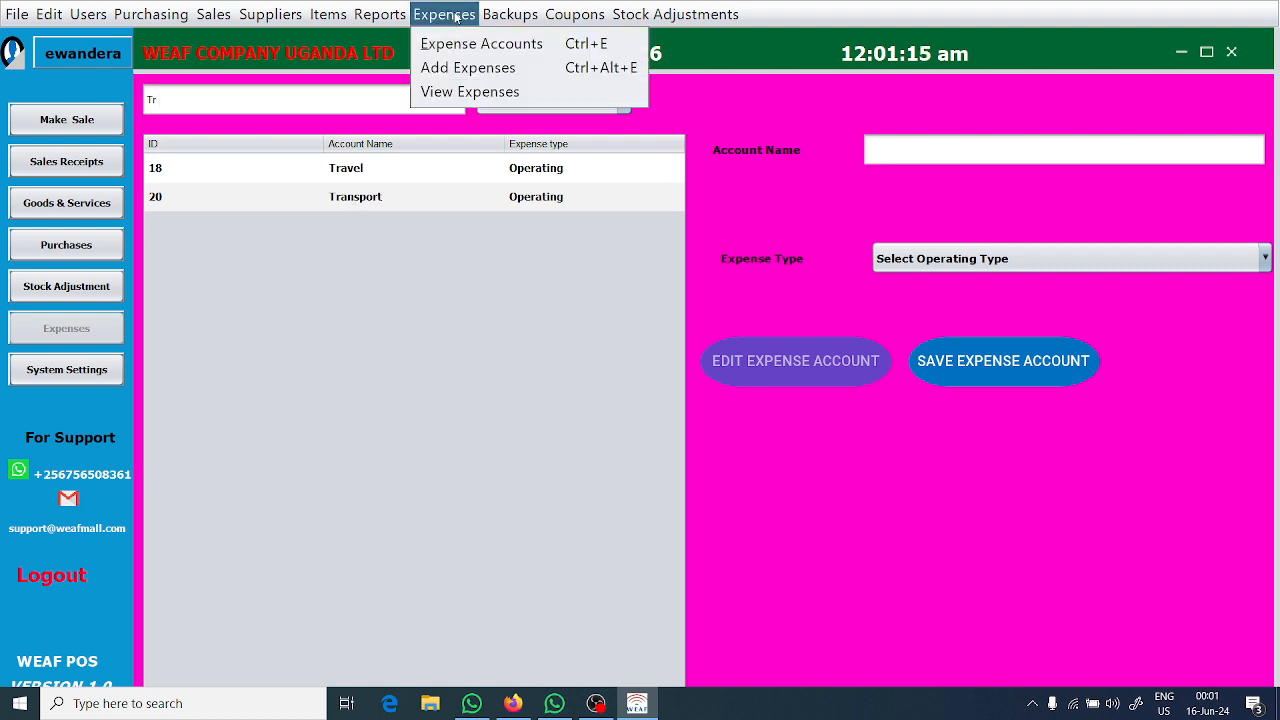
pyautogui.click(458, 70)
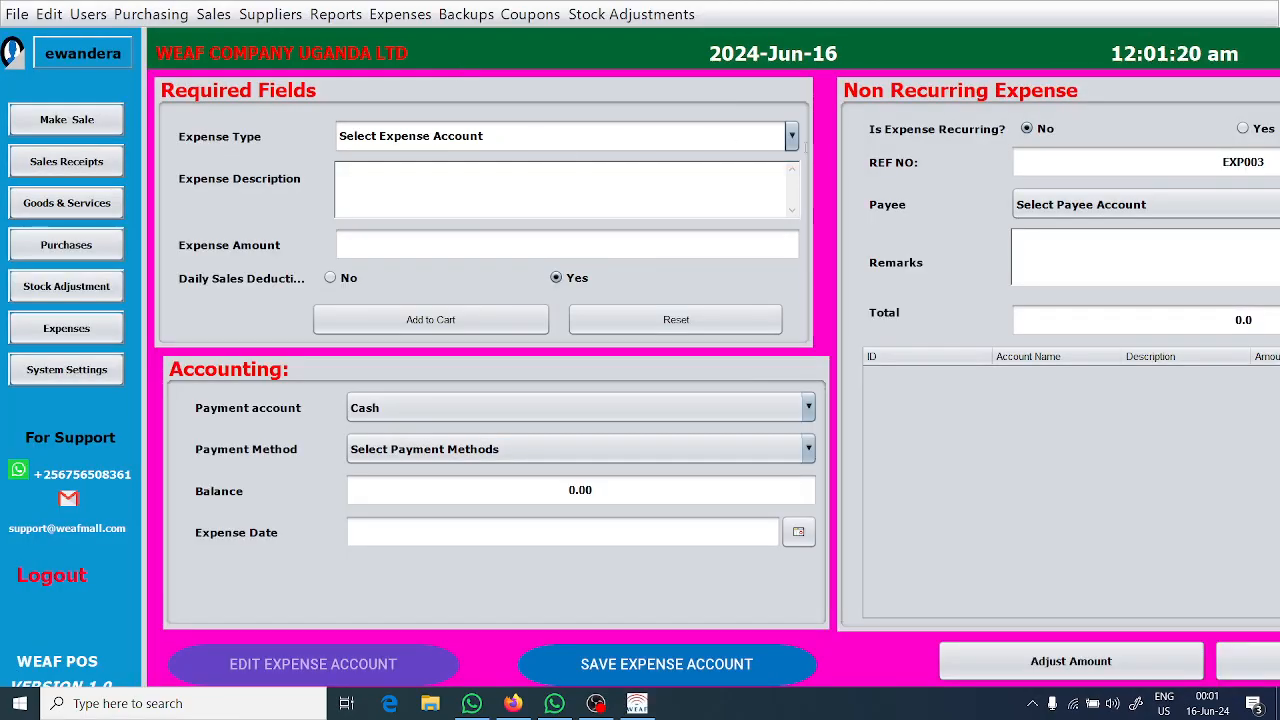
pyautogui.click(791, 138)
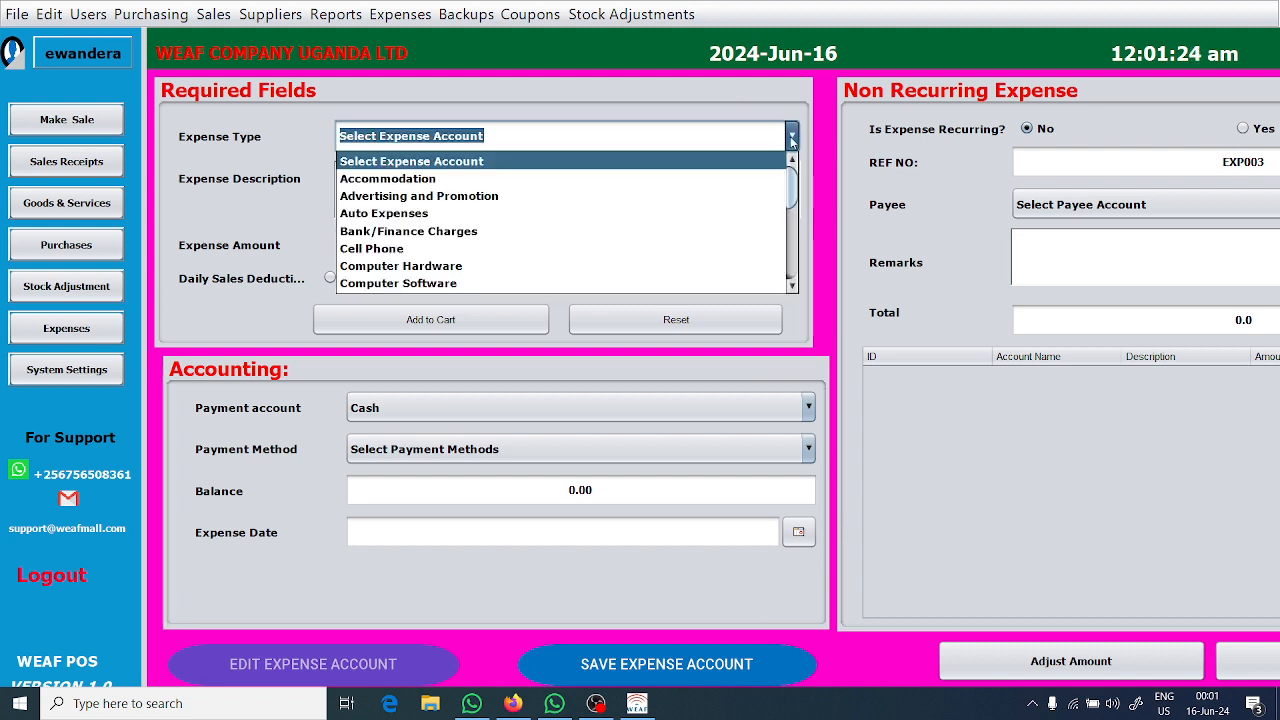
pyautogui.write('Transport')
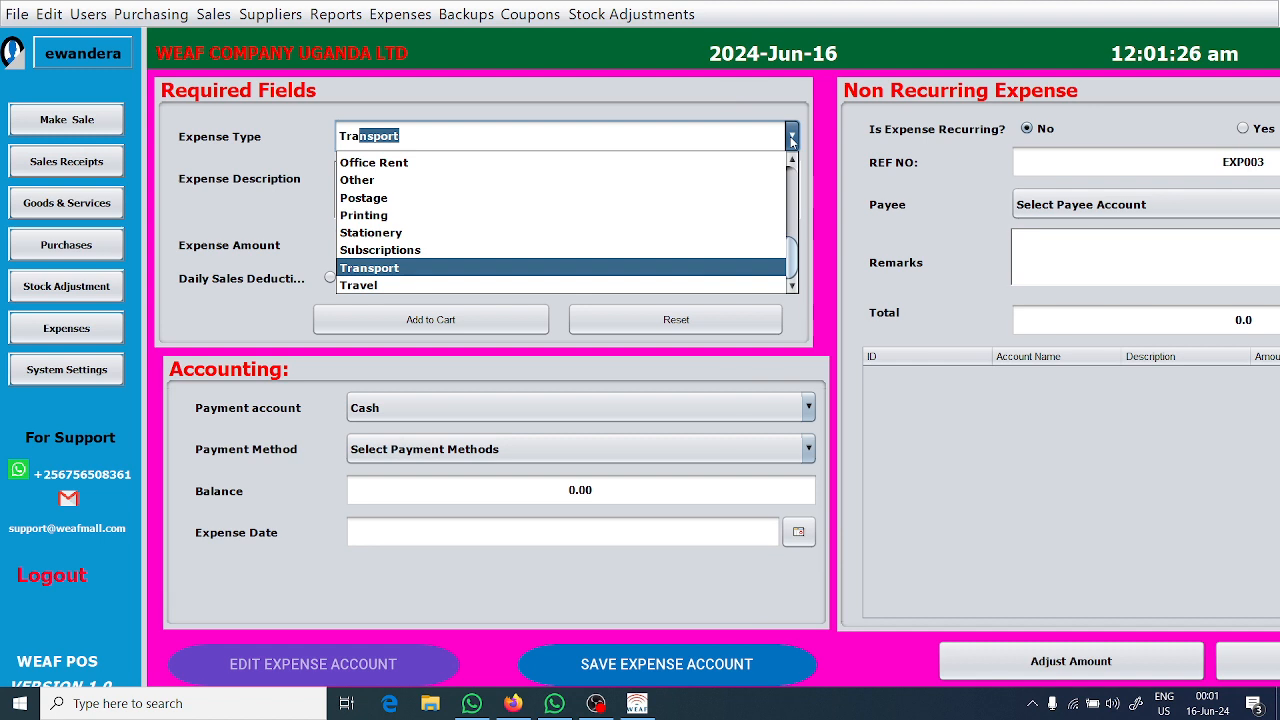
pyautogui.click(591, 266)
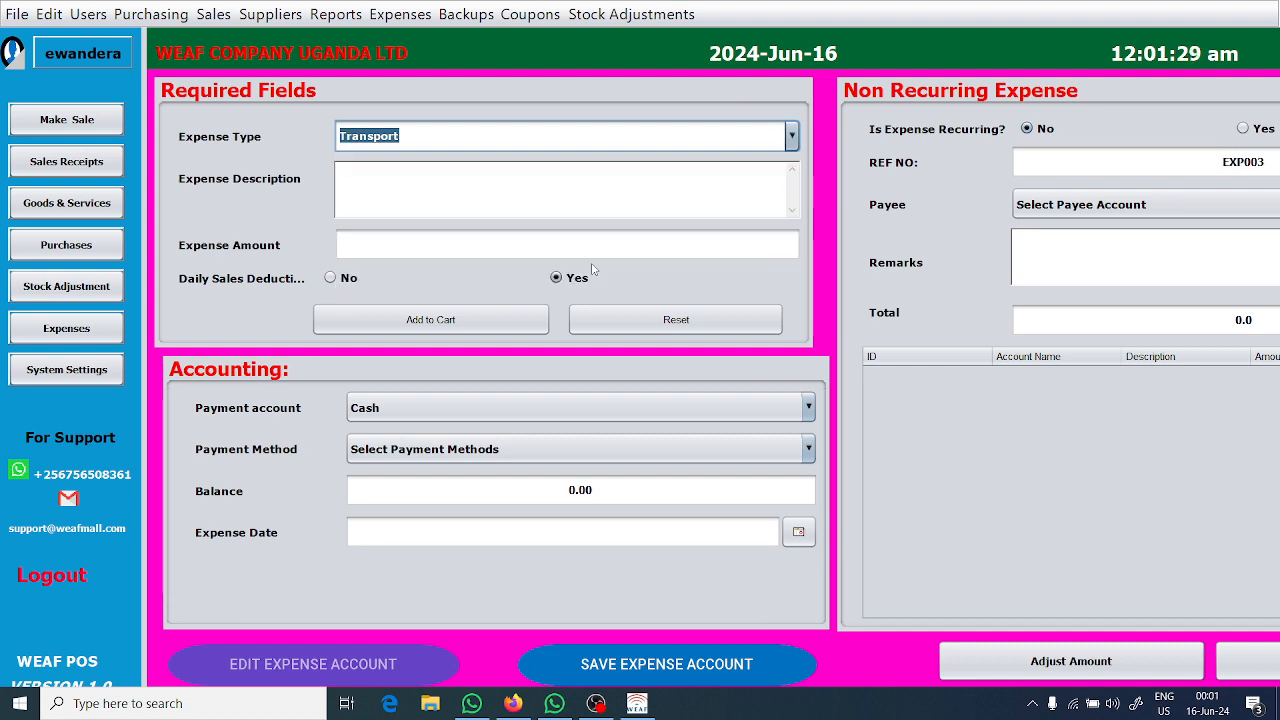
# Describe the expense as "Delivery of packages", set its amount to 5000 and add it to the cart.
pyautogui.click(585, 201)
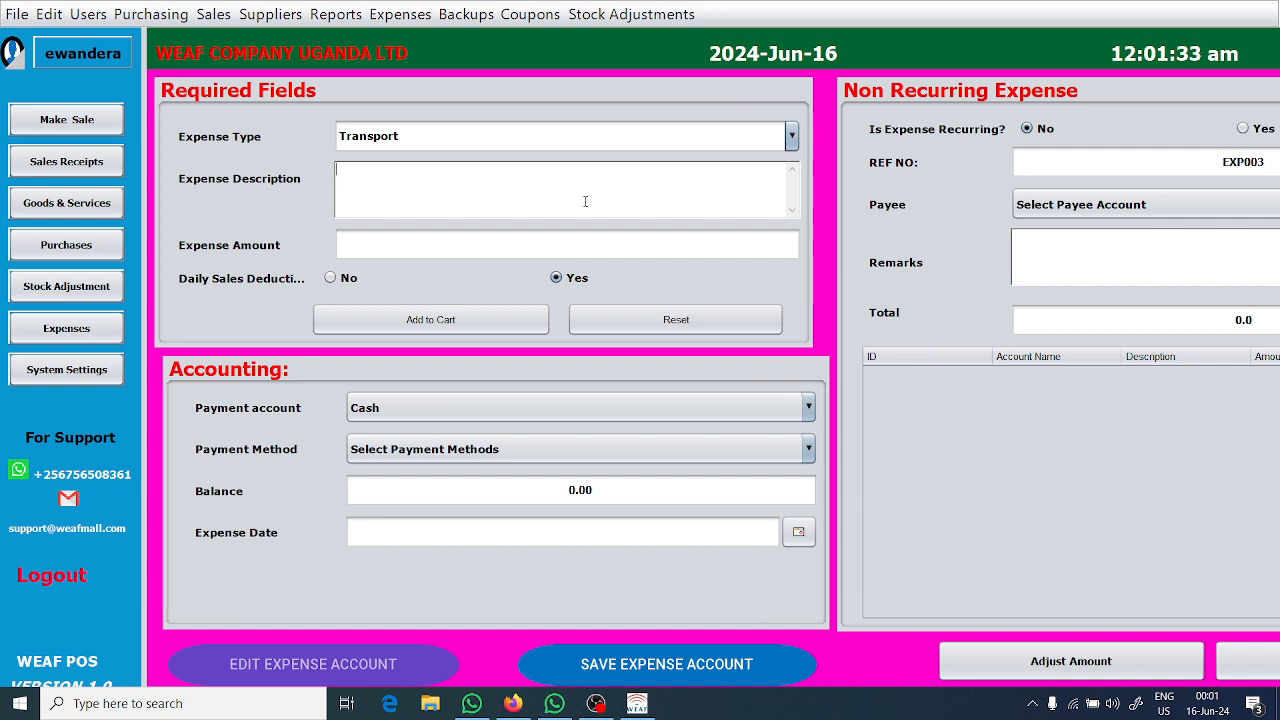
pyautogui.write('Delivery of packages')
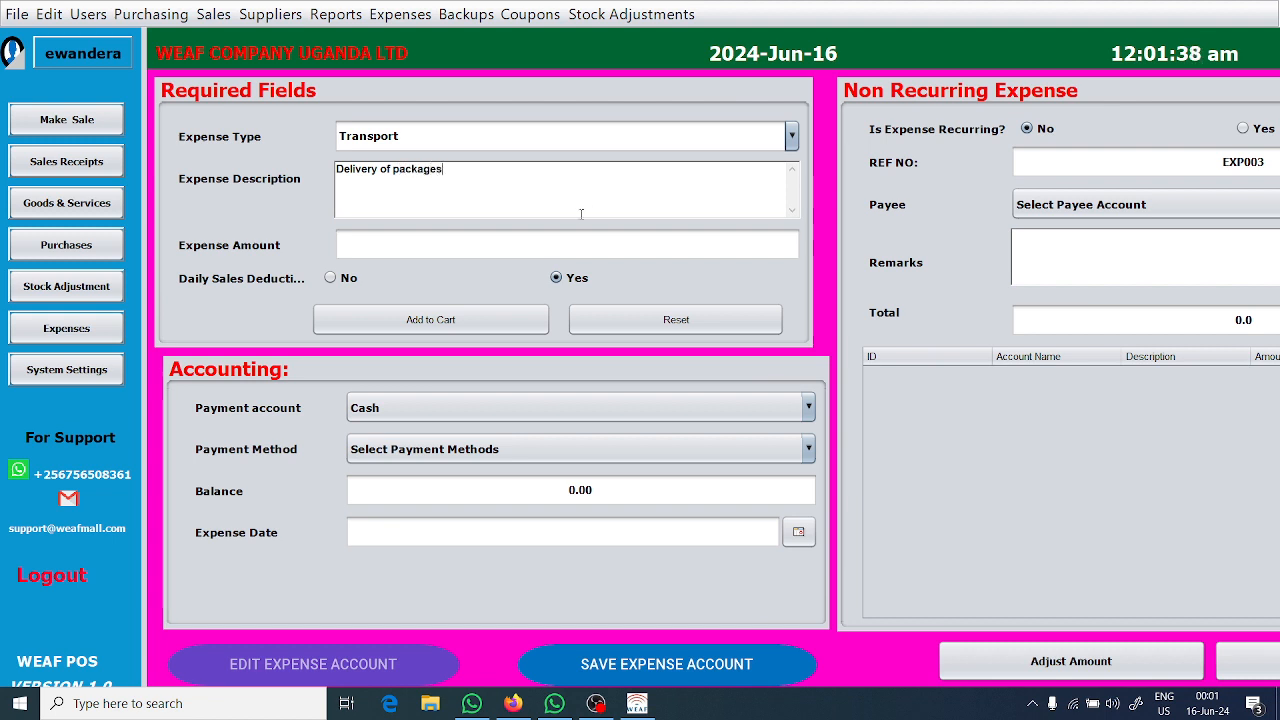
pyautogui.click(567, 242)
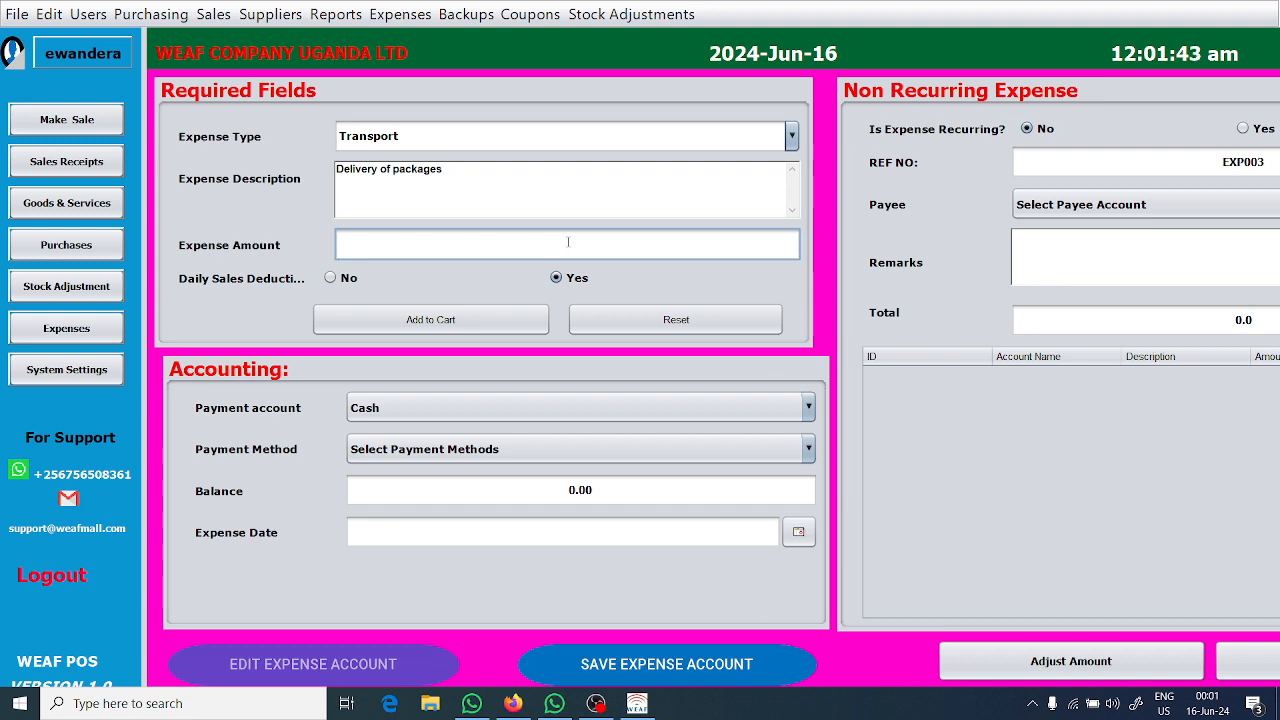
pyautogui.write('5000')
pyautogui.click(466, 316)
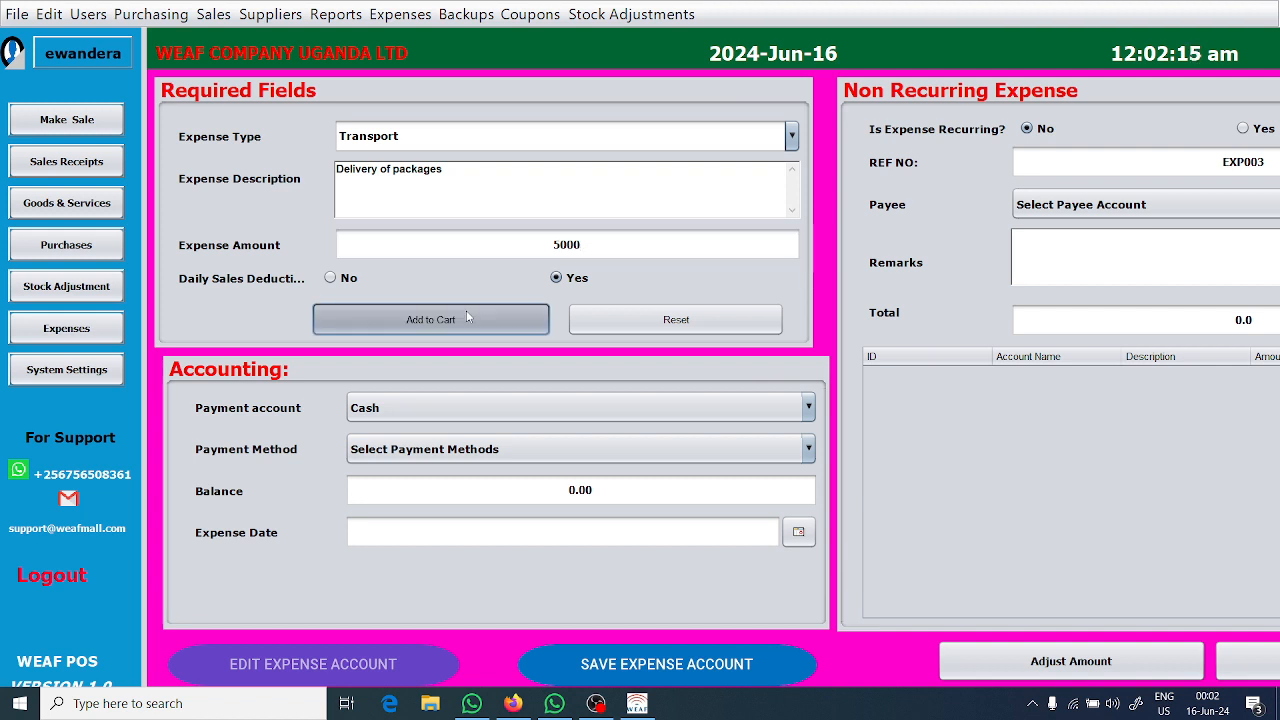
# Examine the available payees and payment accounts for the expense, keeping the payment account on Cash.
pyautogui.click(499, 139)
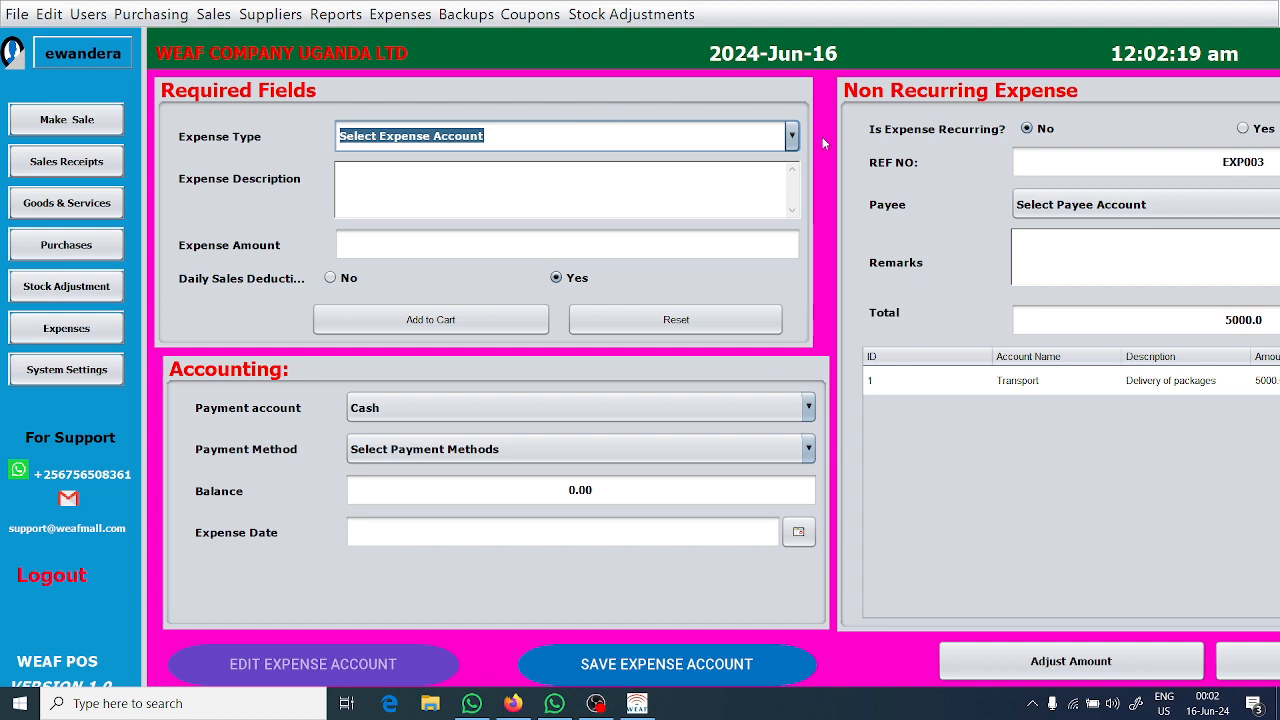
pyautogui.click(1188, 204)
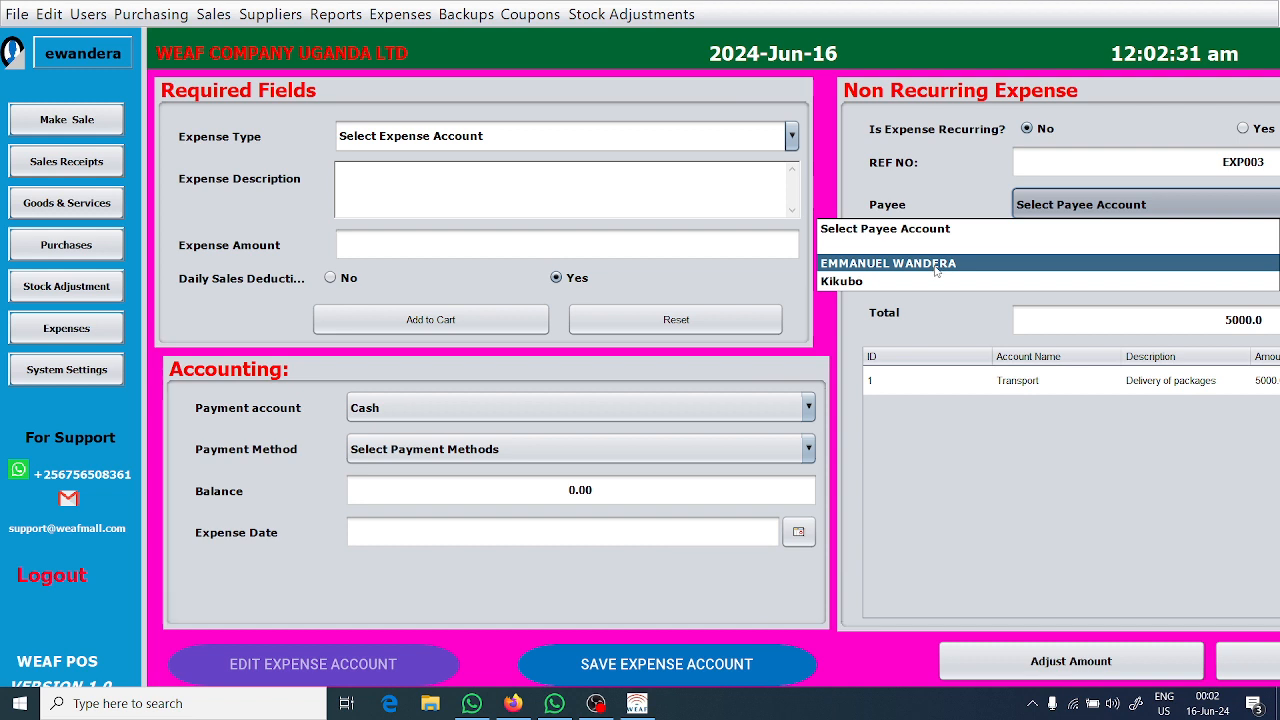
pyautogui.click(955, 204)
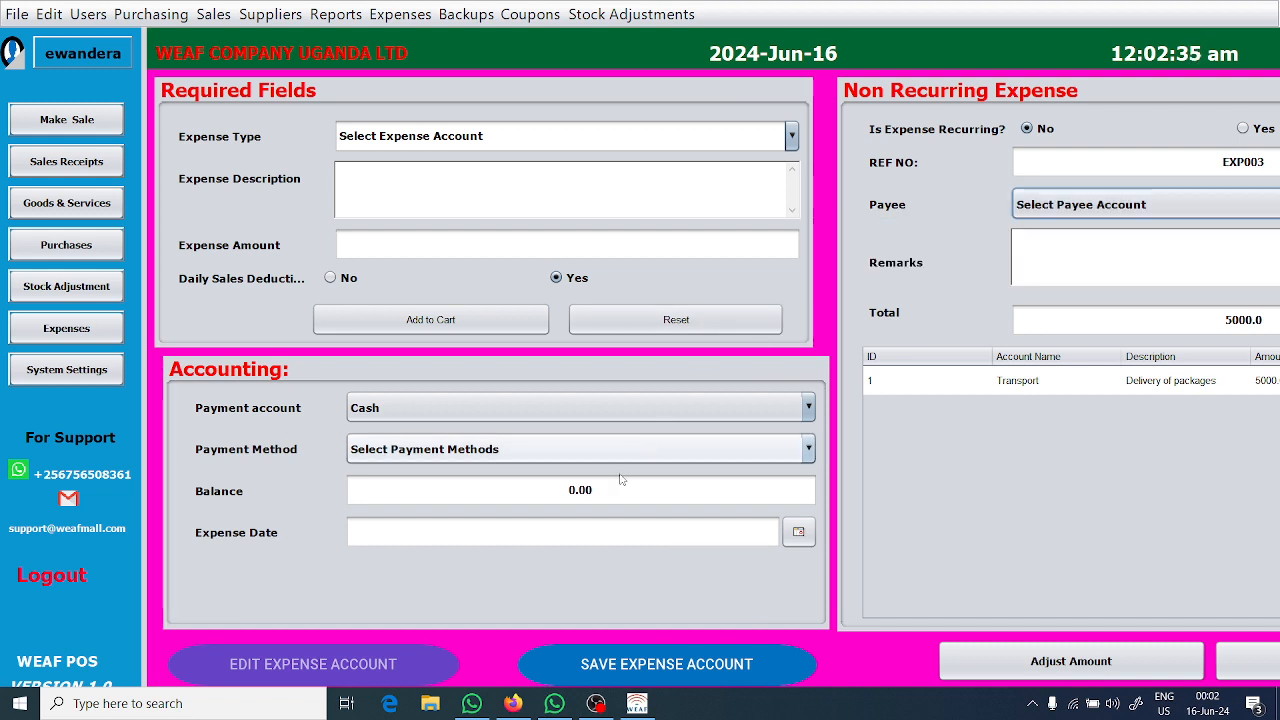
pyautogui.click(522, 400)
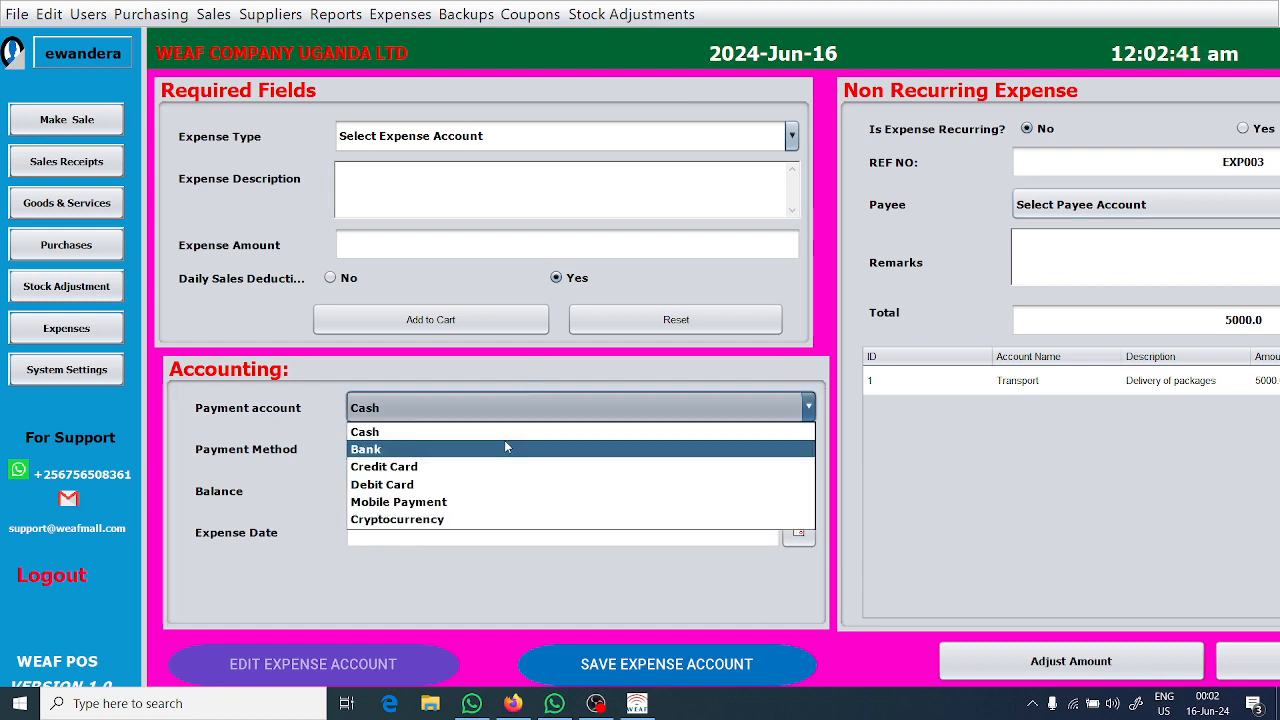
pyautogui.click(532, 371)
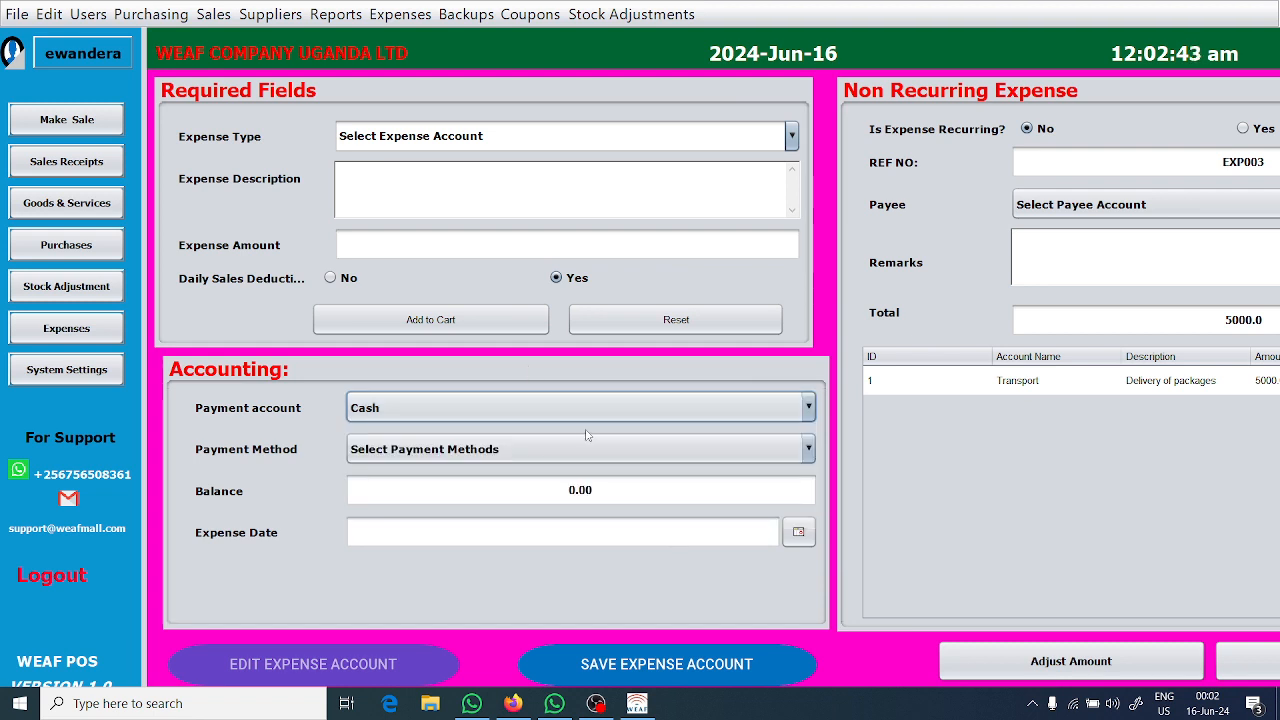
# Set the expense date to 2024-06-16 and save the expense.
pyautogui.click(798, 531)
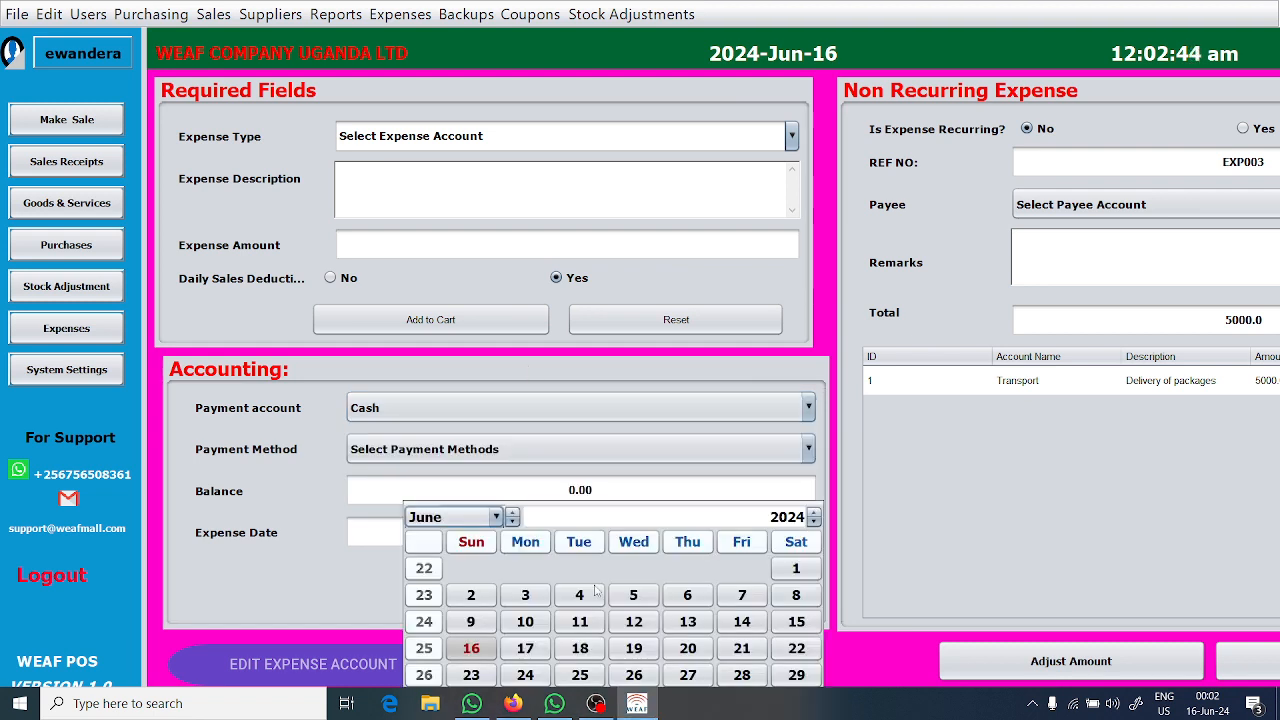
pyautogui.click(472, 648)
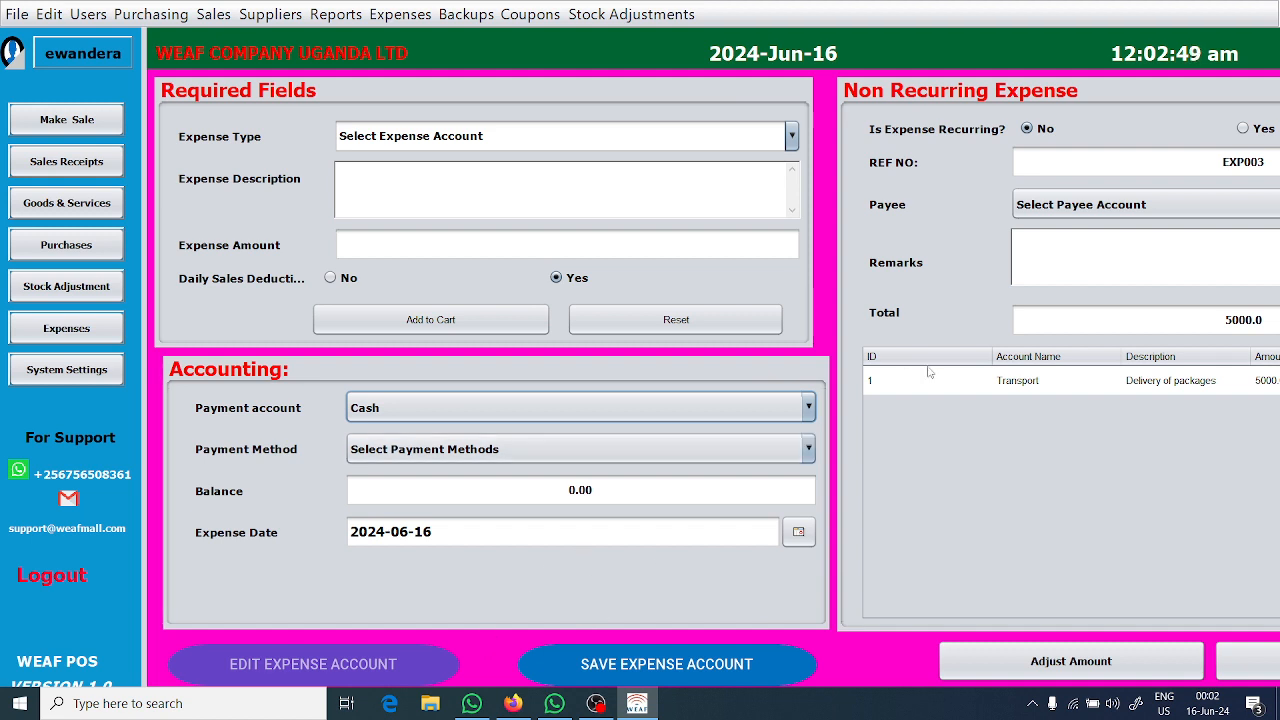
pyautogui.click(1071, 269)
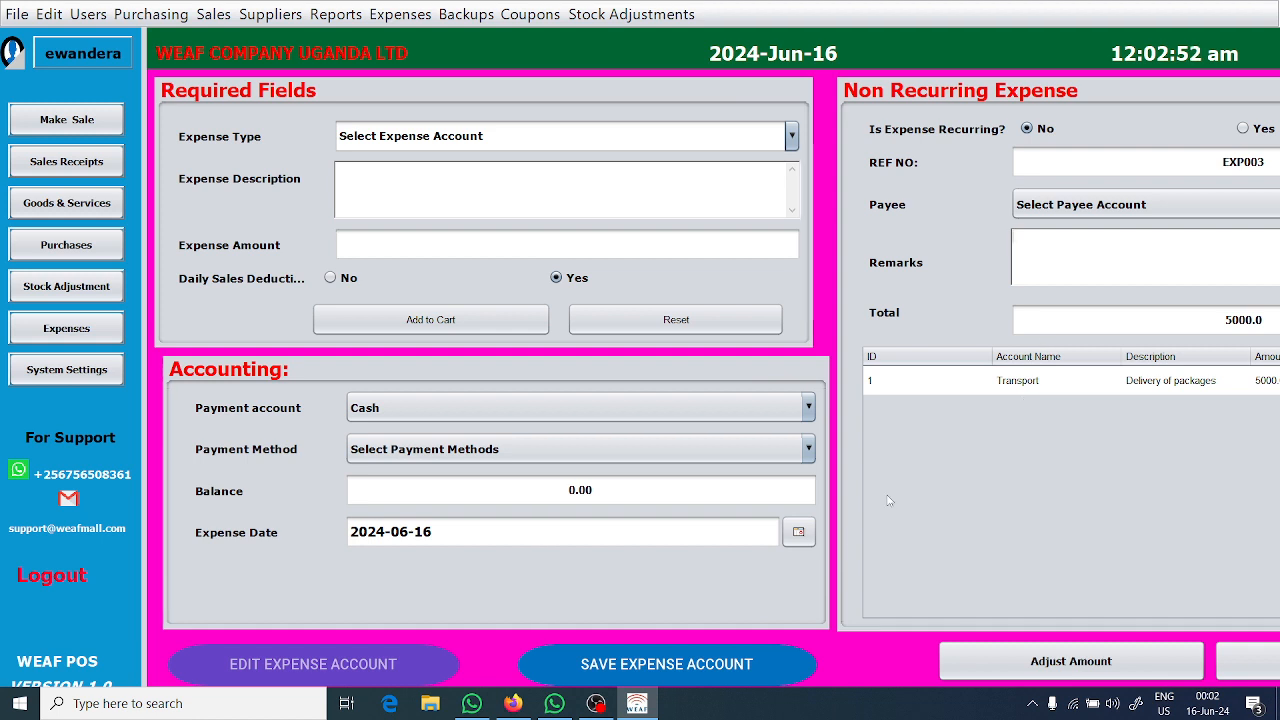
pyautogui.click(650, 666)
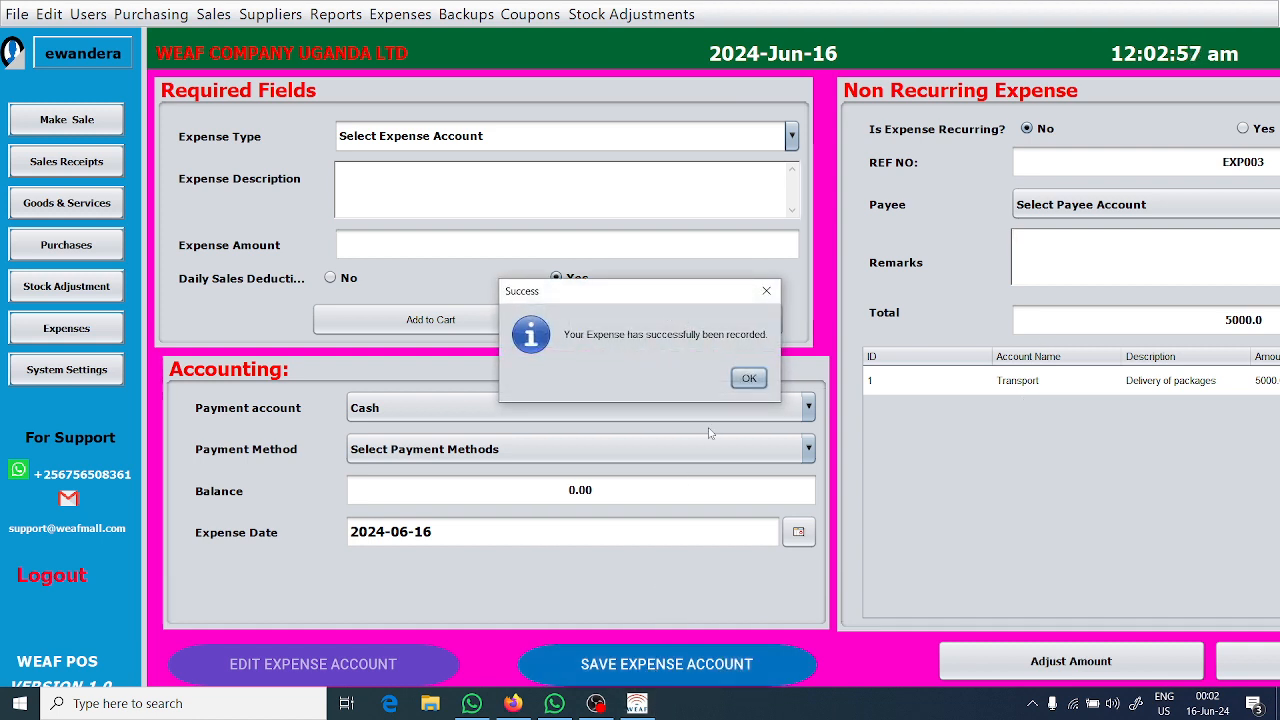
pyautogui.click(749, 380)
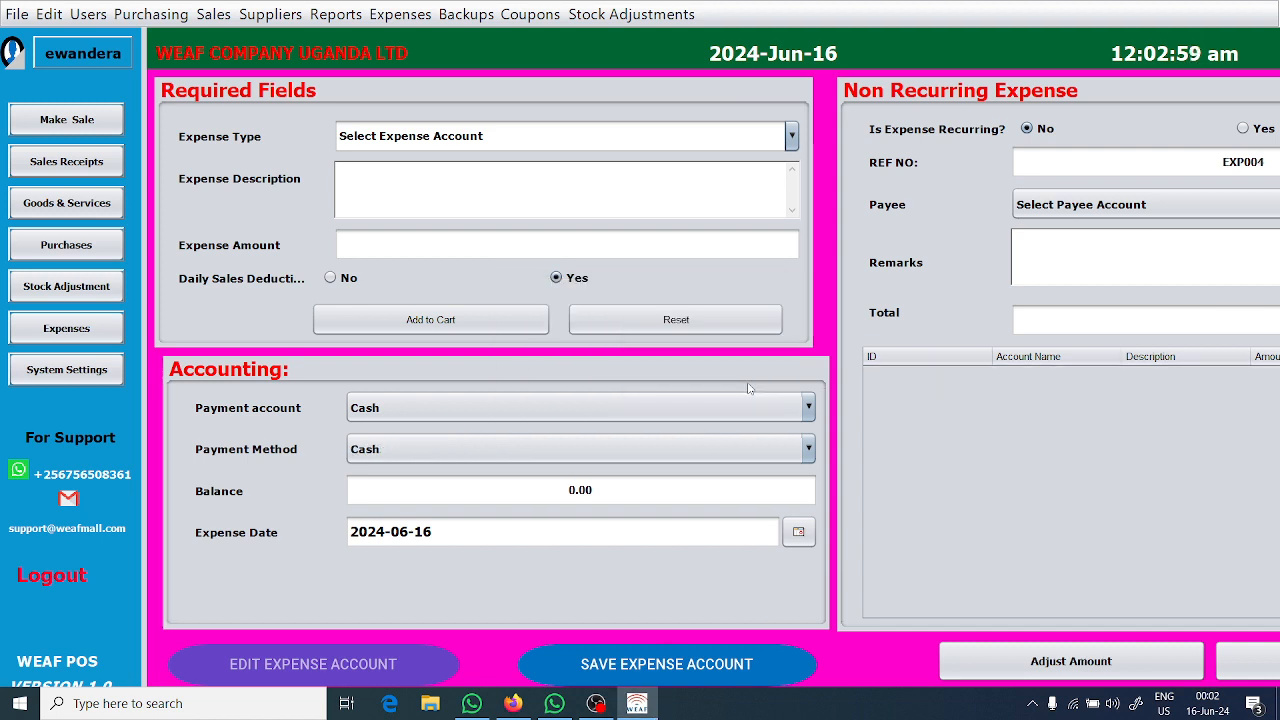
# View the recorded expenses and open the details of expense EXP003 dated 2024-06-16.
pyautogui.click(396, 16)
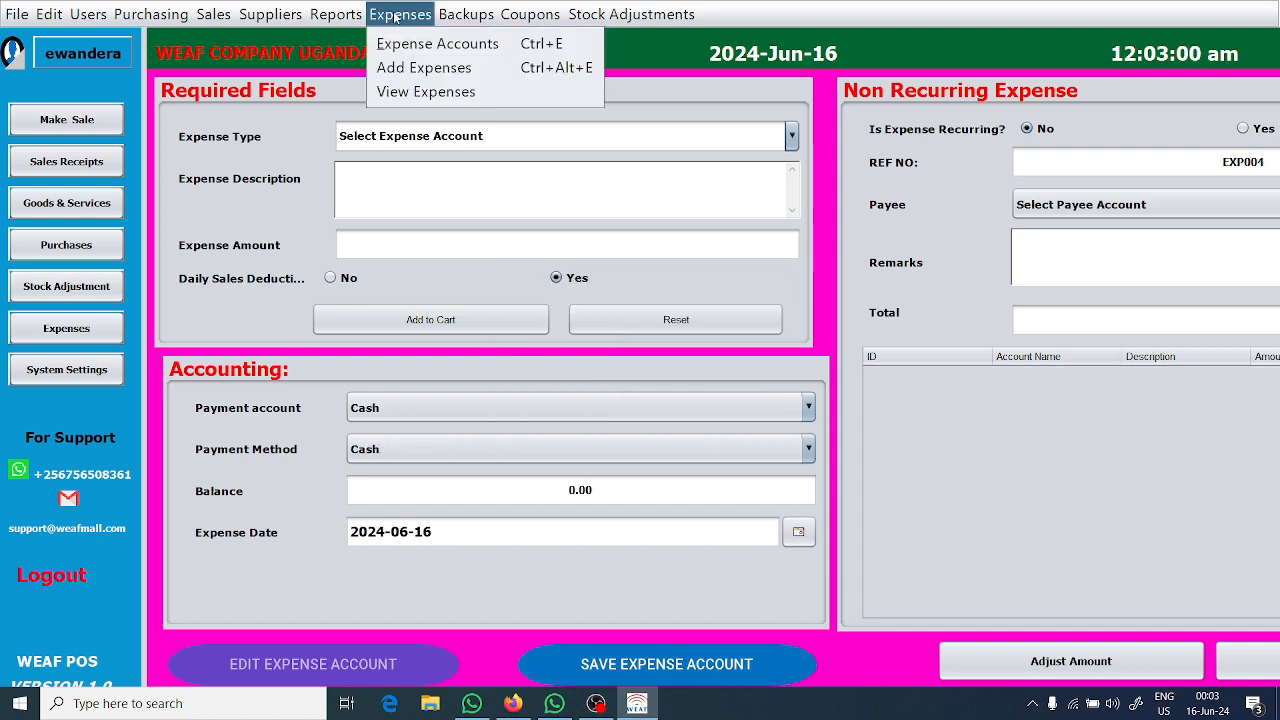
pyautogui.click(420, 92)
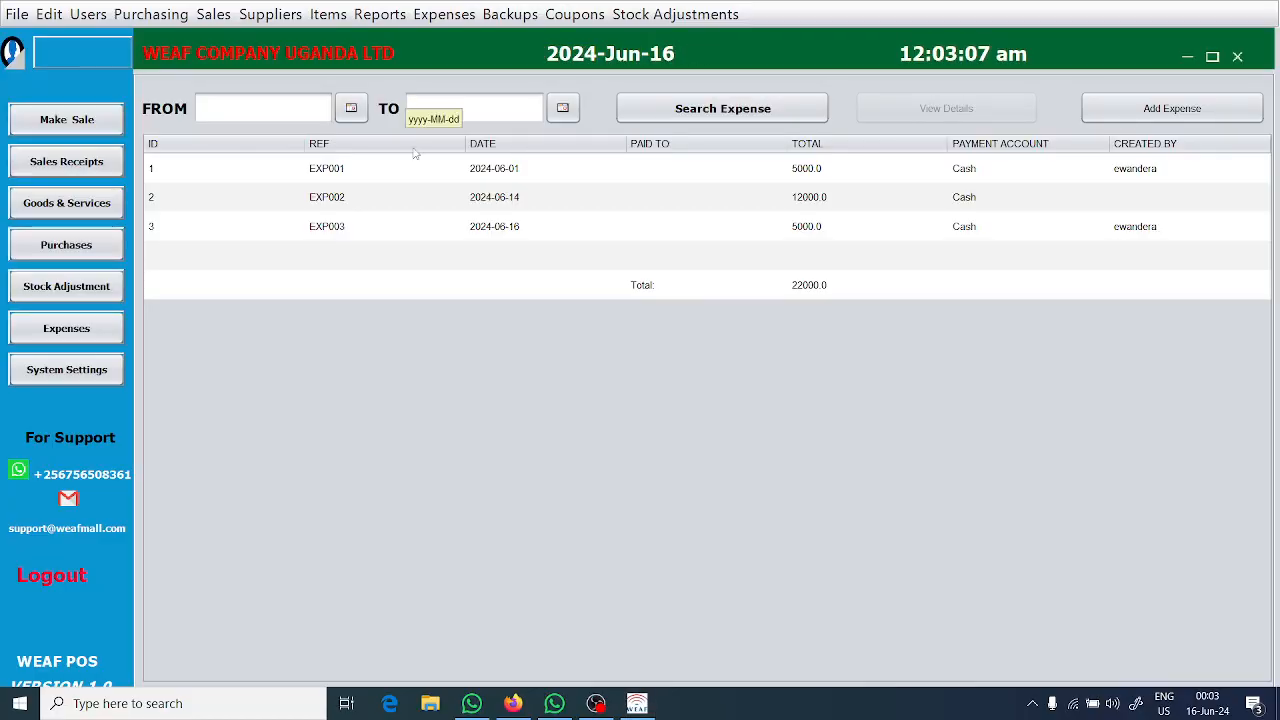
pyautogui.click(391, 230)
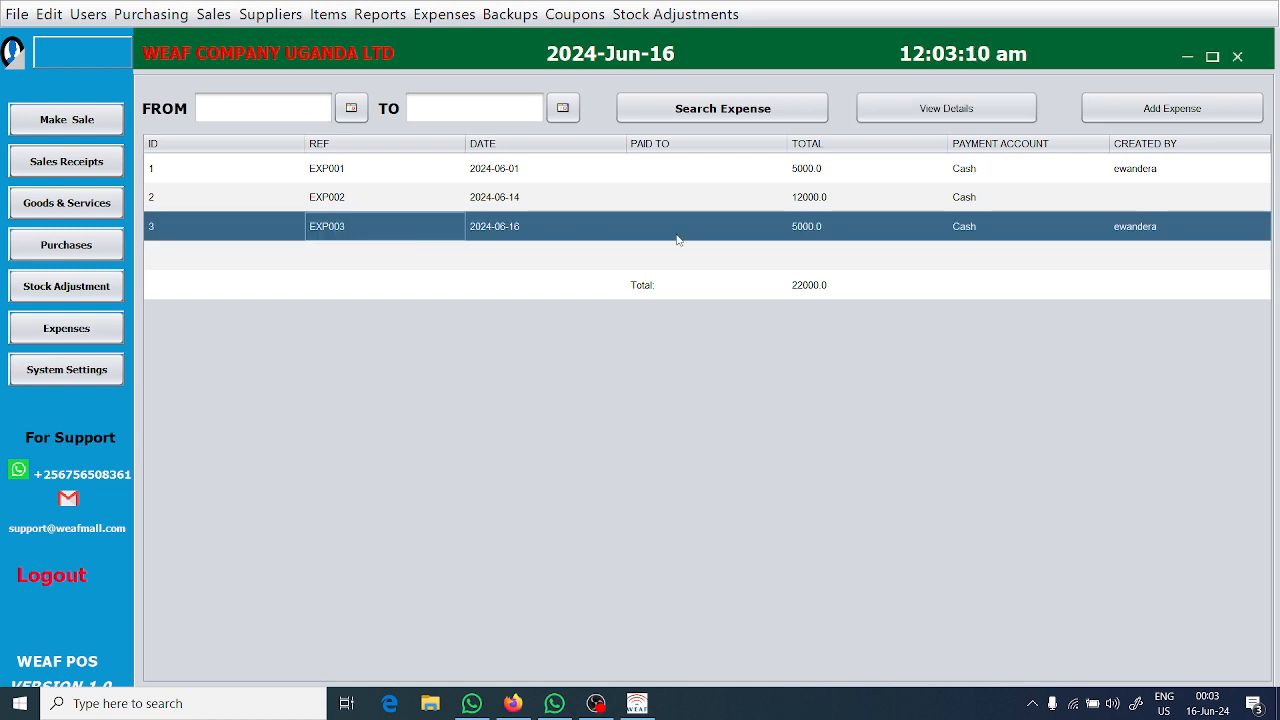
pyautogui.click(872, 234)
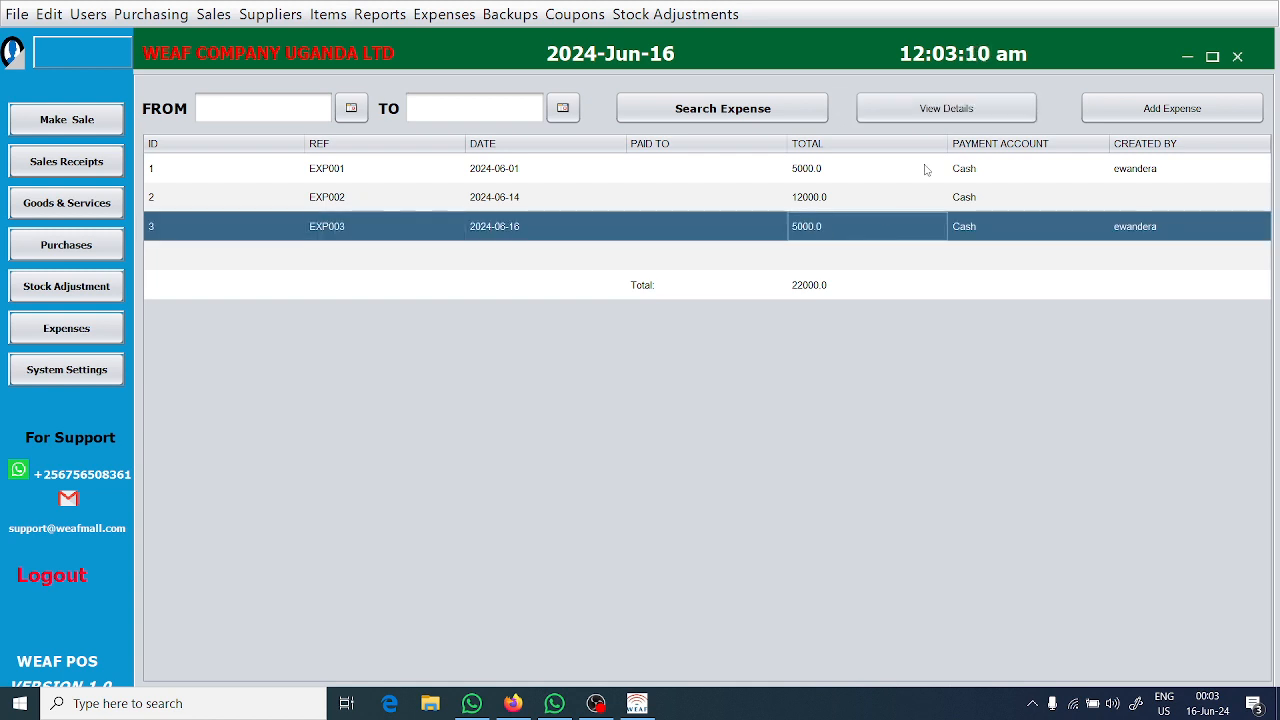
pyautogui.click(966, 113)
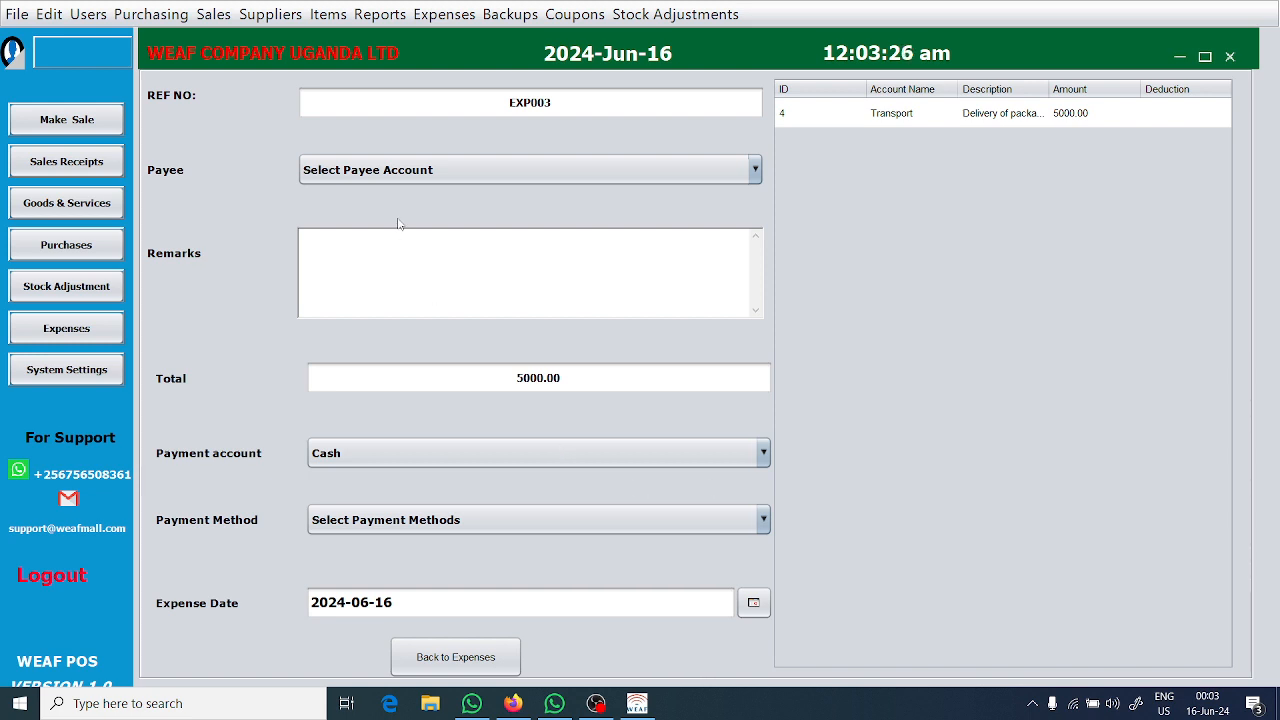
# Try to open the database backups list from the expense details screen.
pyautogui.click(512, 15)
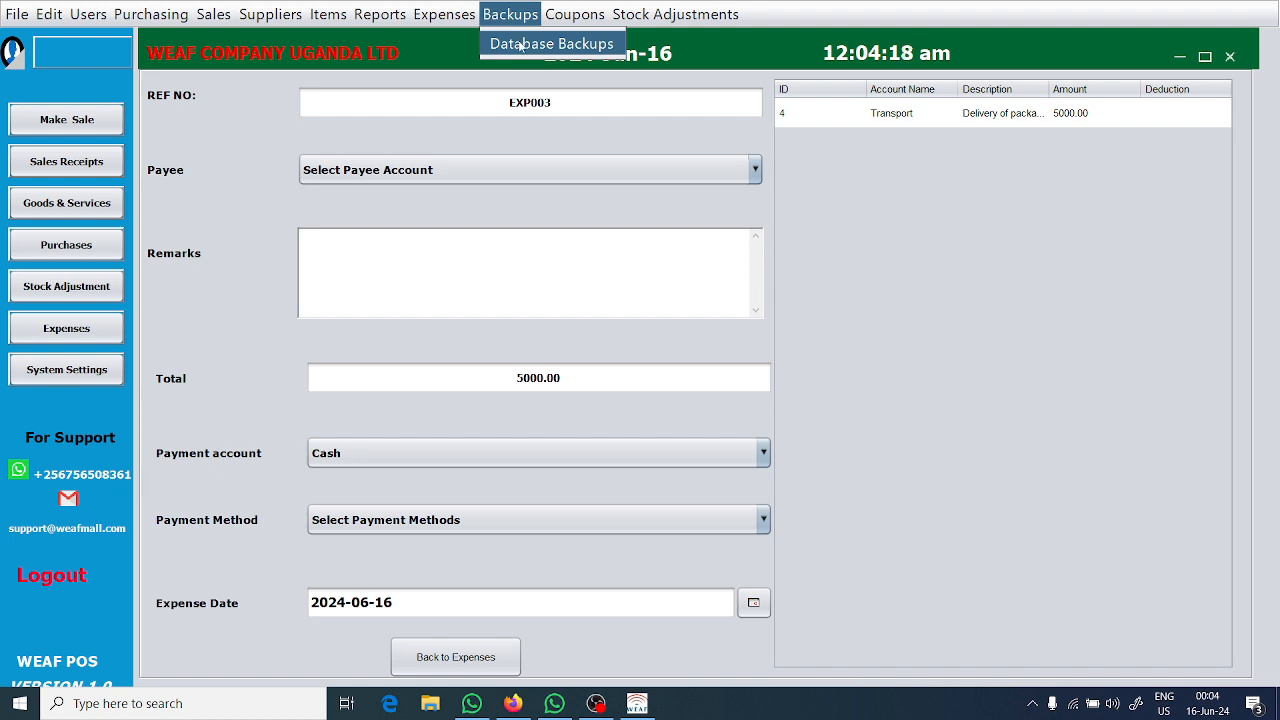
pyautogui.click(528, 50)
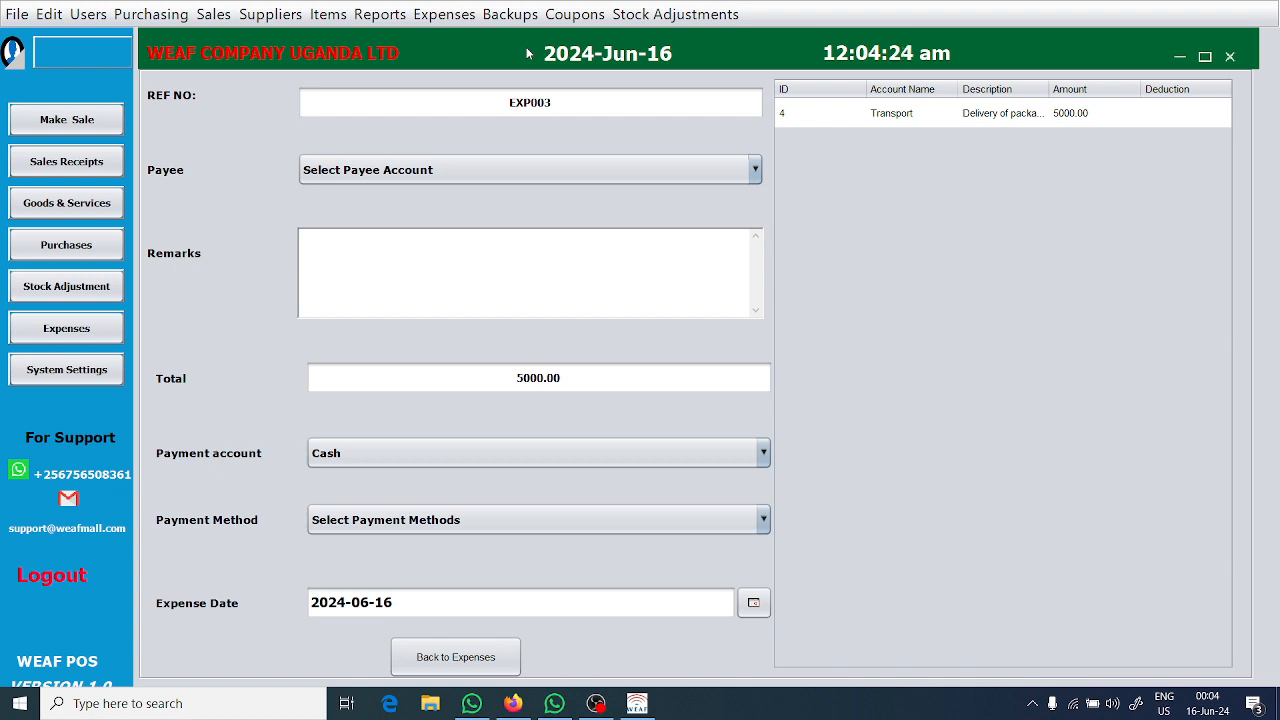
pyautogui.click(641, 14)
pyautogui.moveTo(488, 16)
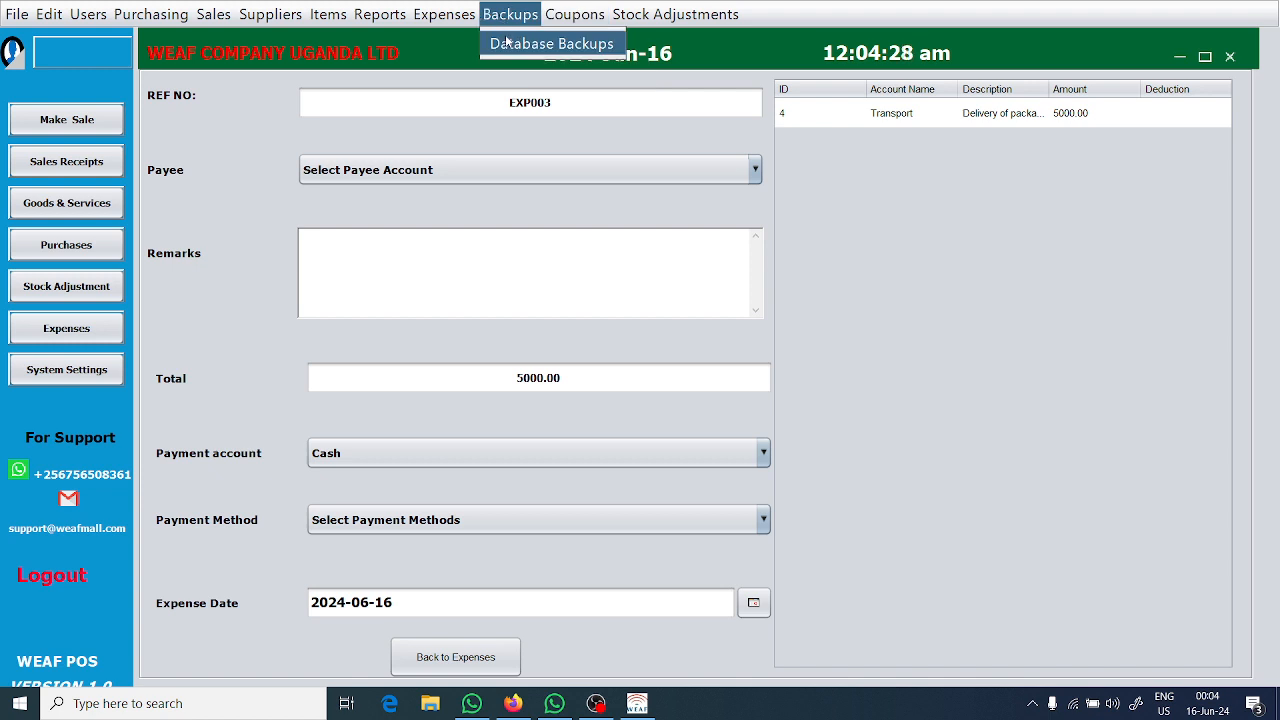
pyautogui.click(497, 45)
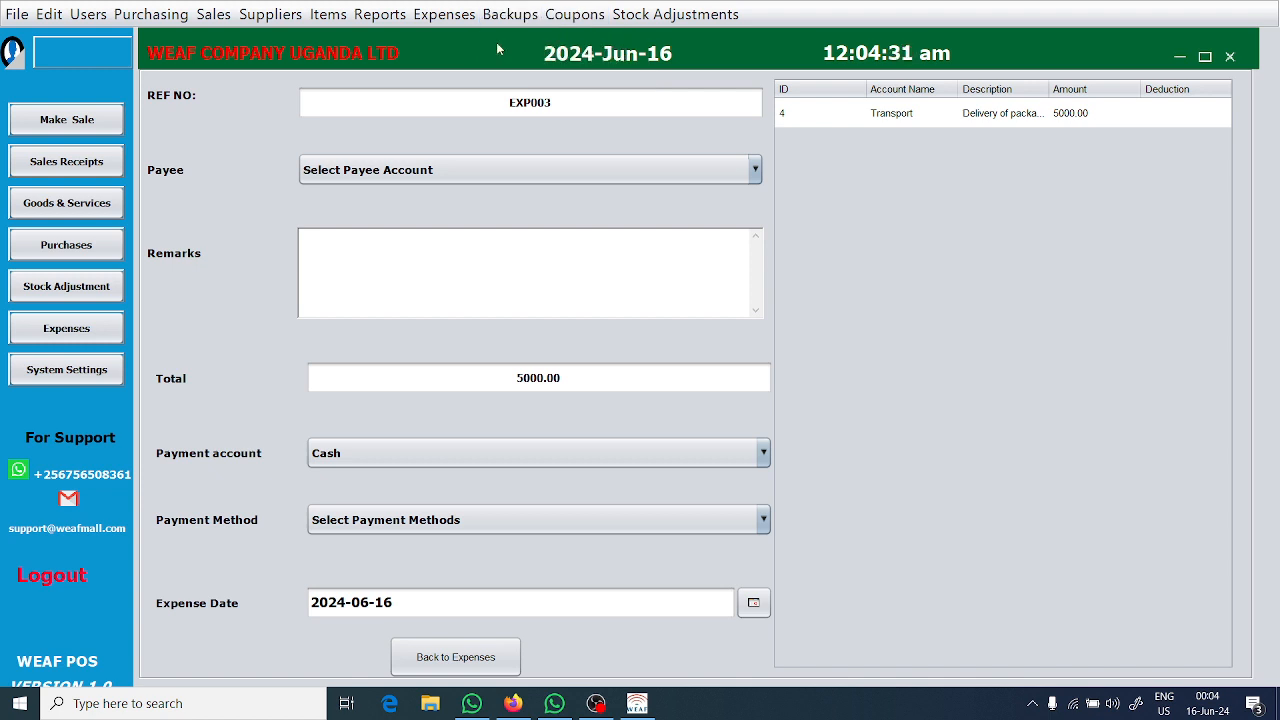
# Go through the sales receipts to the sale screen, and open the database backups list from there in a maximized window.
pyautogui.click(62, 165)
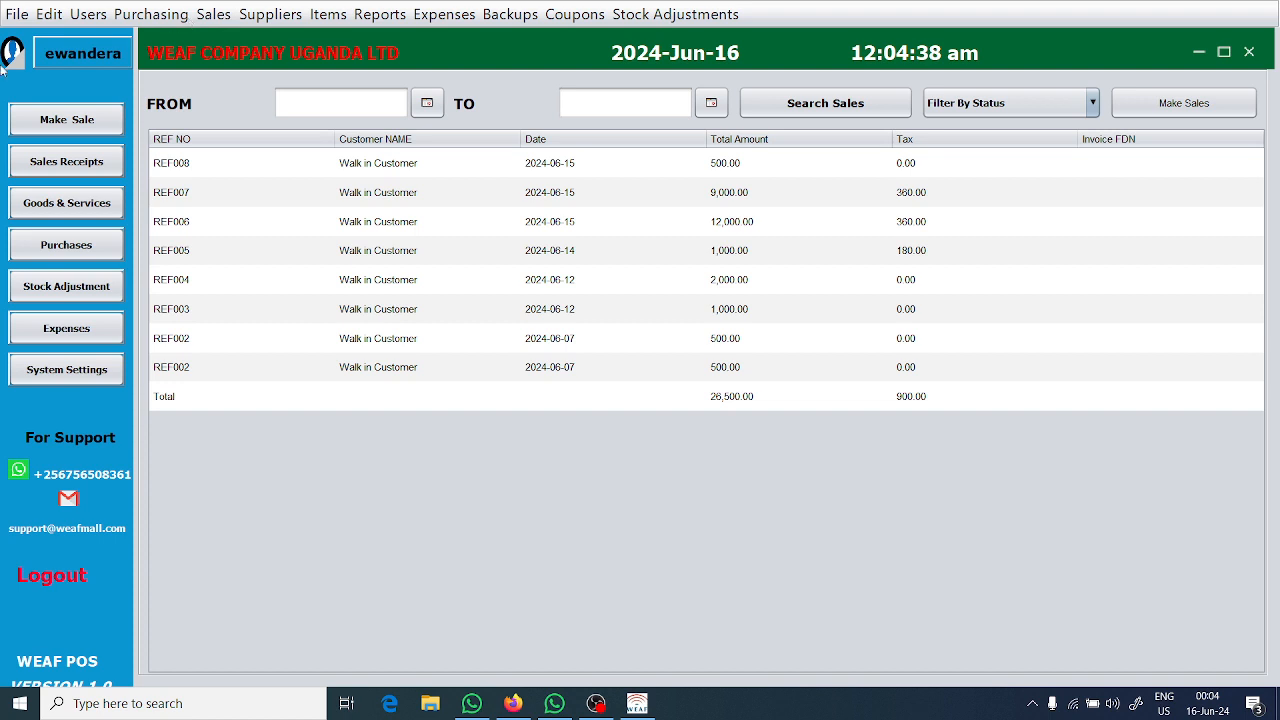
pyautogui.click(80, 122)
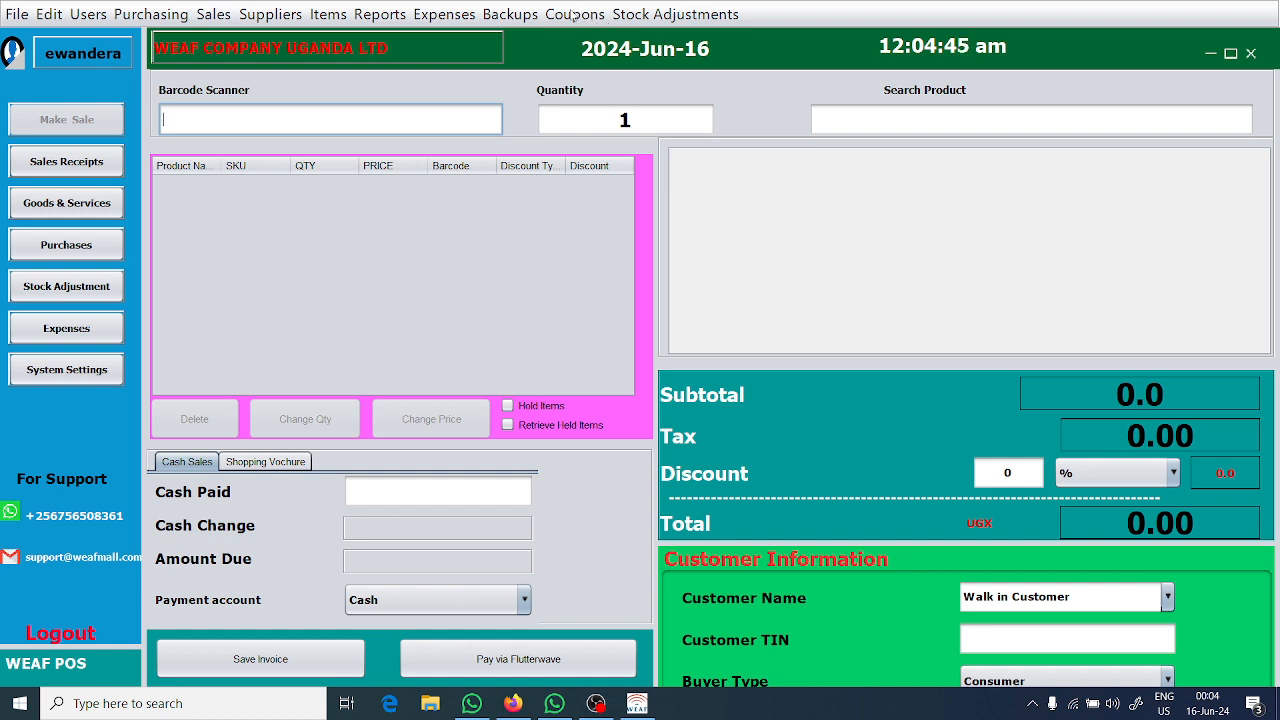
pyautogui.click(521, 12)
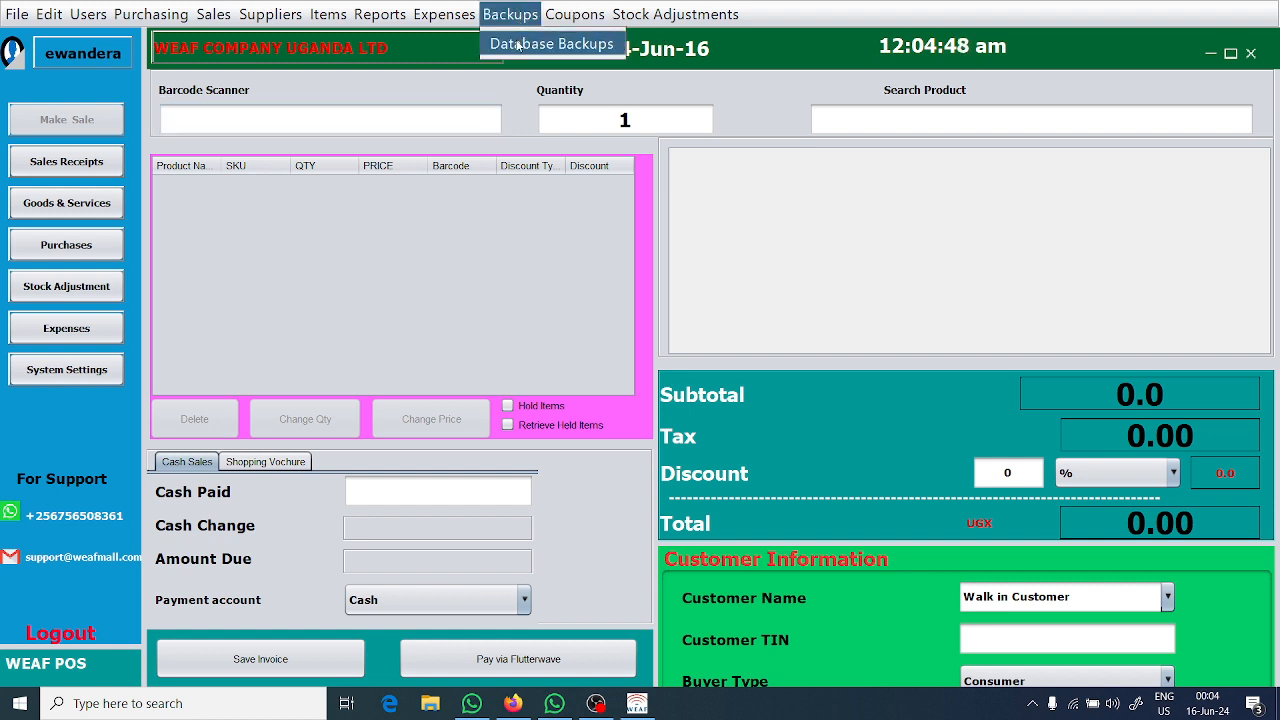
pyautogui.click(518, 45)
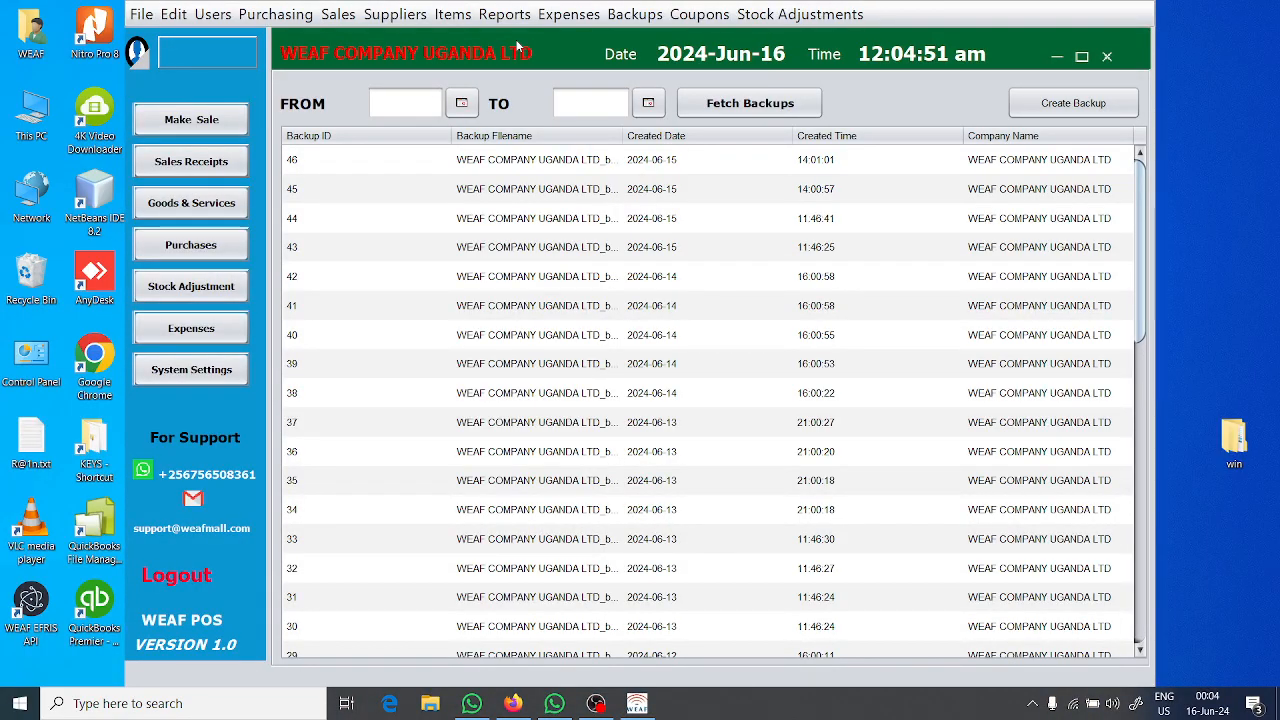
pyautogui.click(1081, 57)
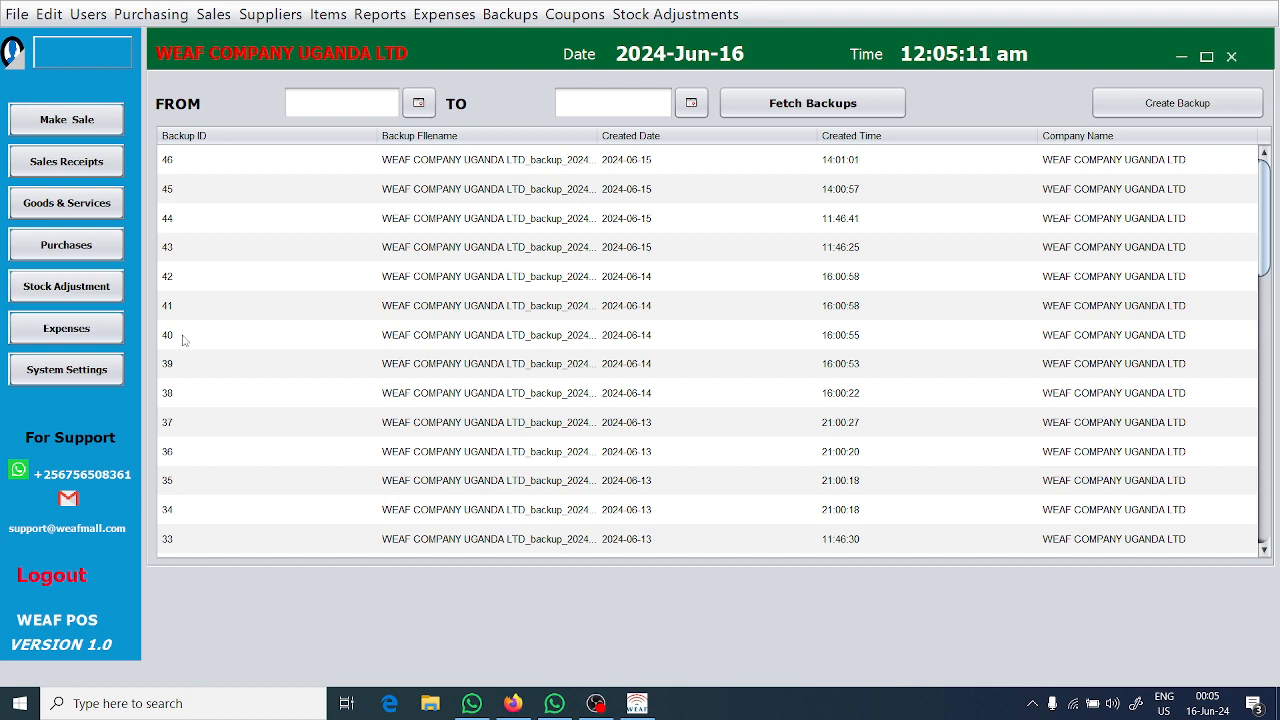
# Open the system settings and examine the company name and the available printers, keeping the current printer.
pyautogui.click(67, 369)
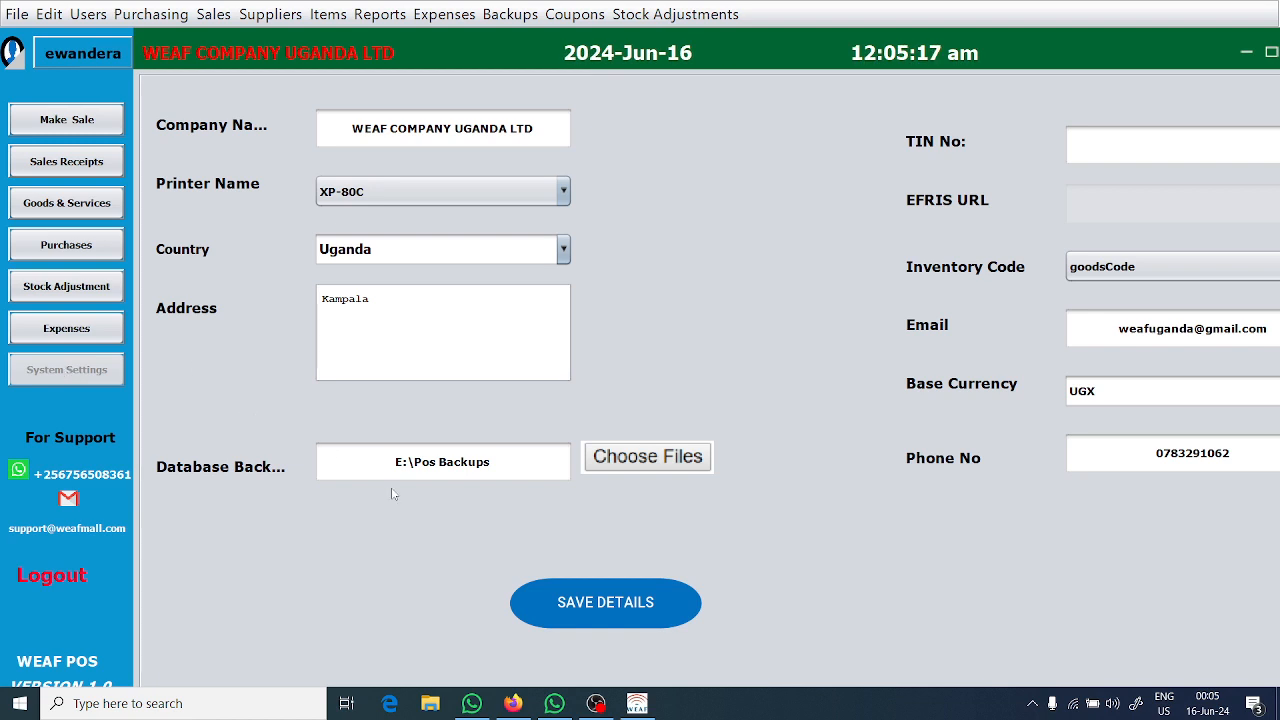
pyautogui.click(403, 138)
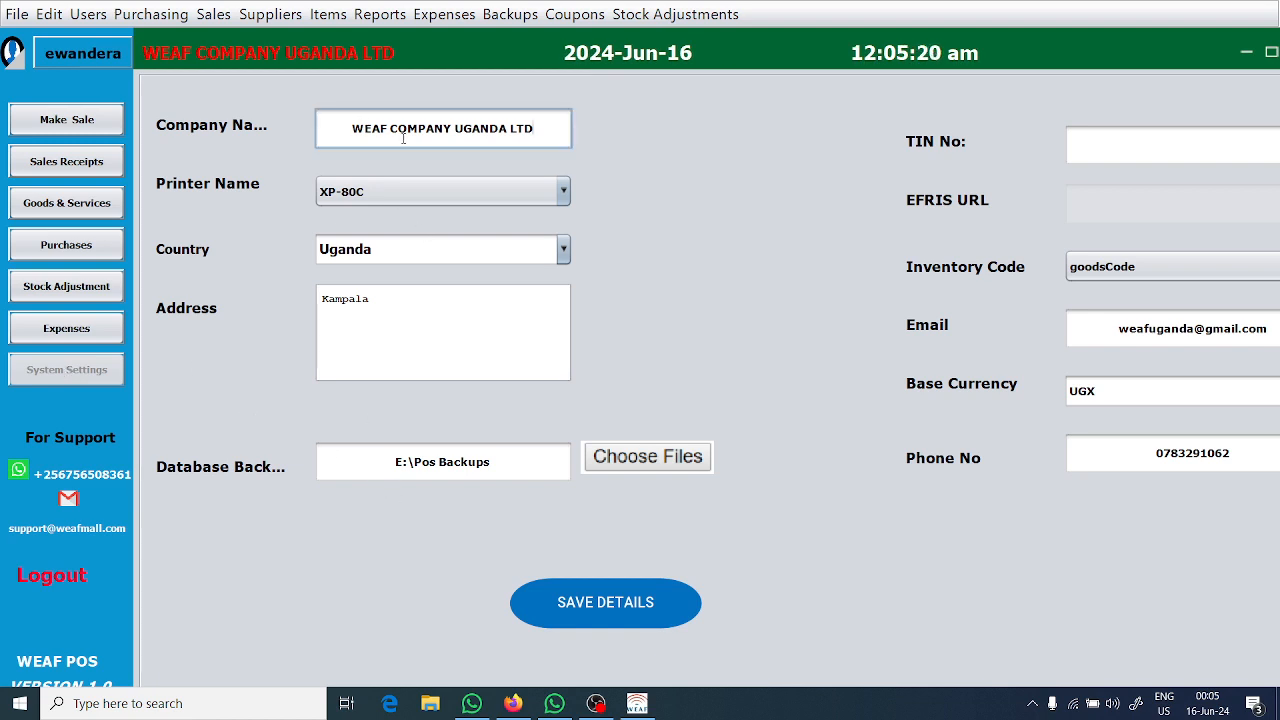
pyautogui.click(409, 191)
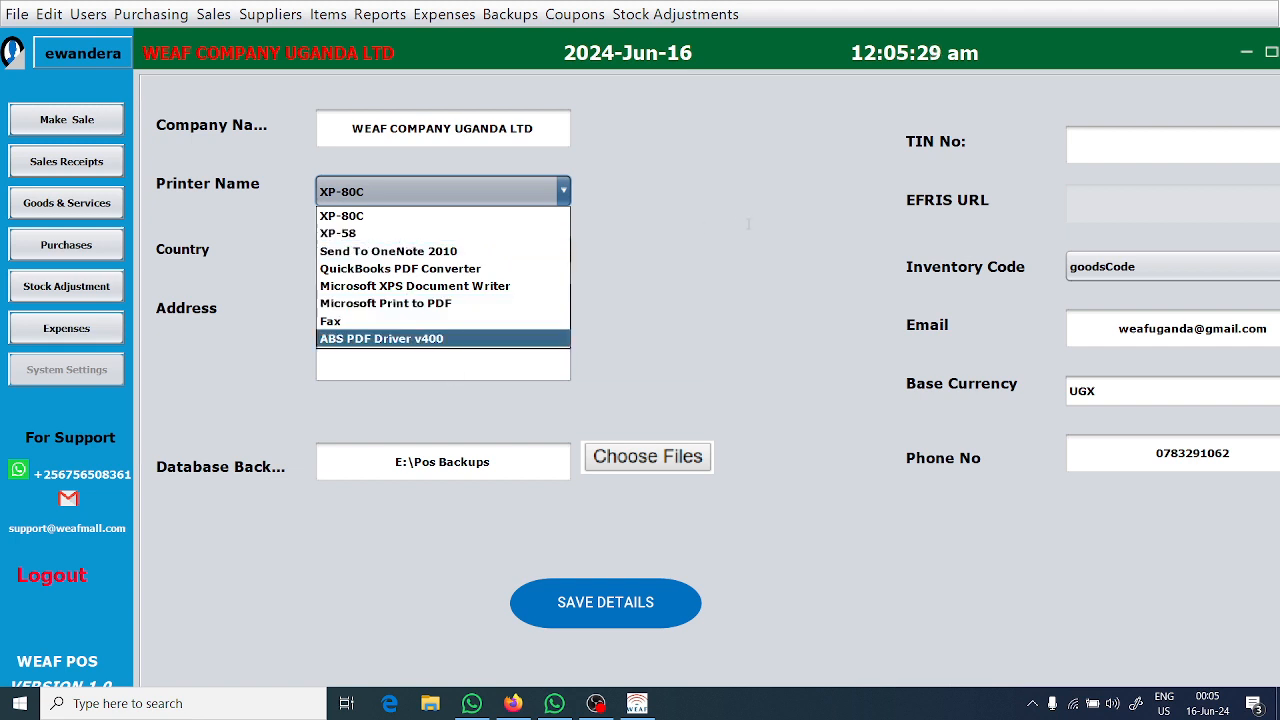
pyautogui.click(715, 275)
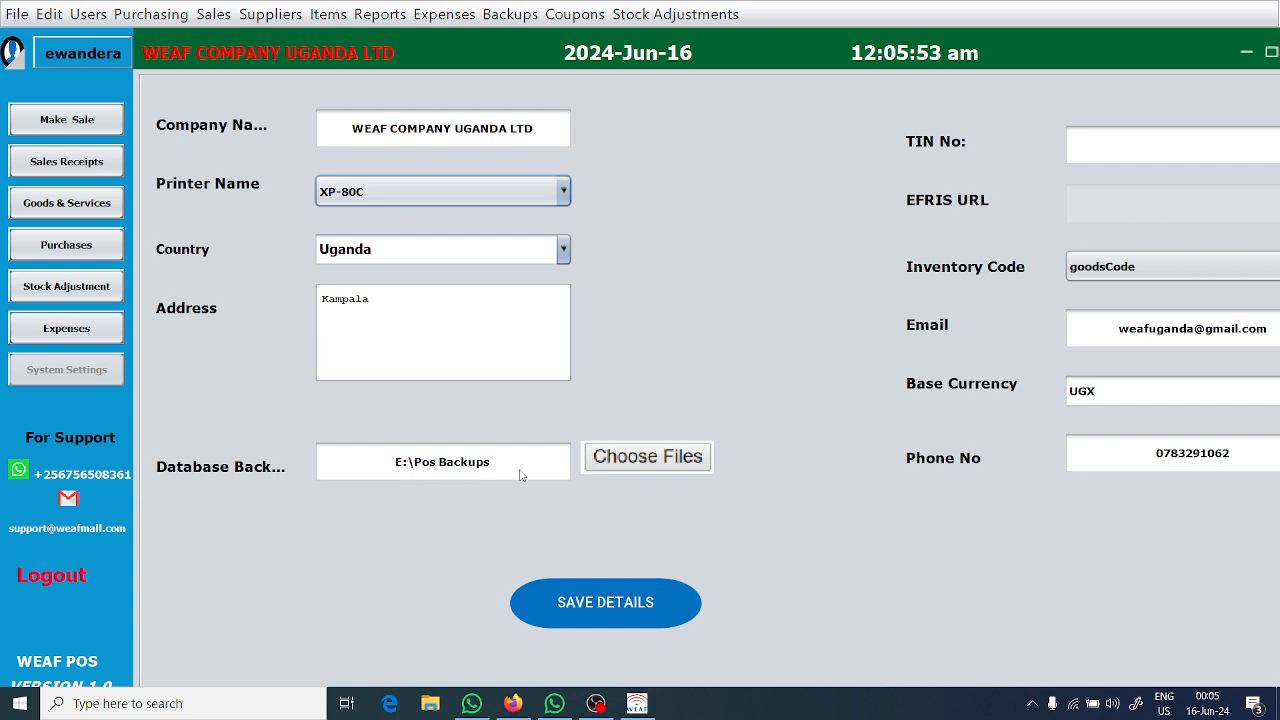
# Start choosing the database backup location and browse to the Pos Backups folder on New Volume (E:).
pyautogui.click(632, 459)
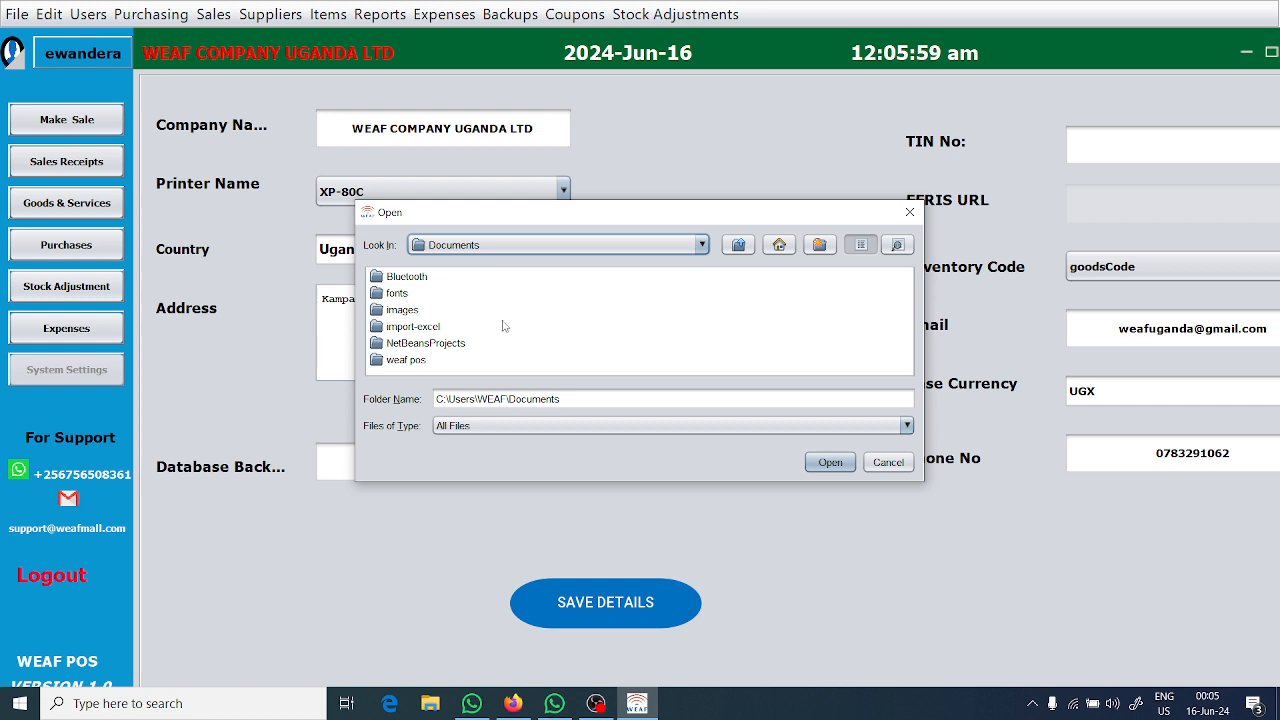
pyautogui.click(780, 246)
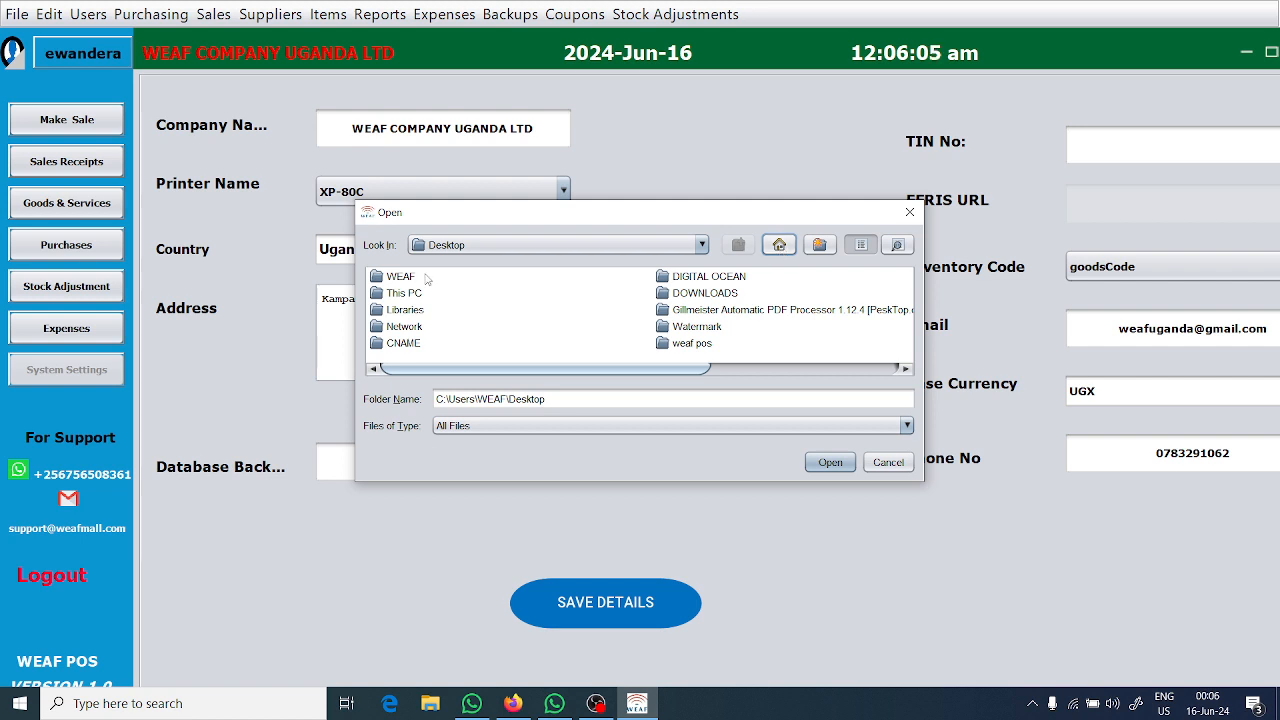
pyautogui.doubleClick(404, 293)
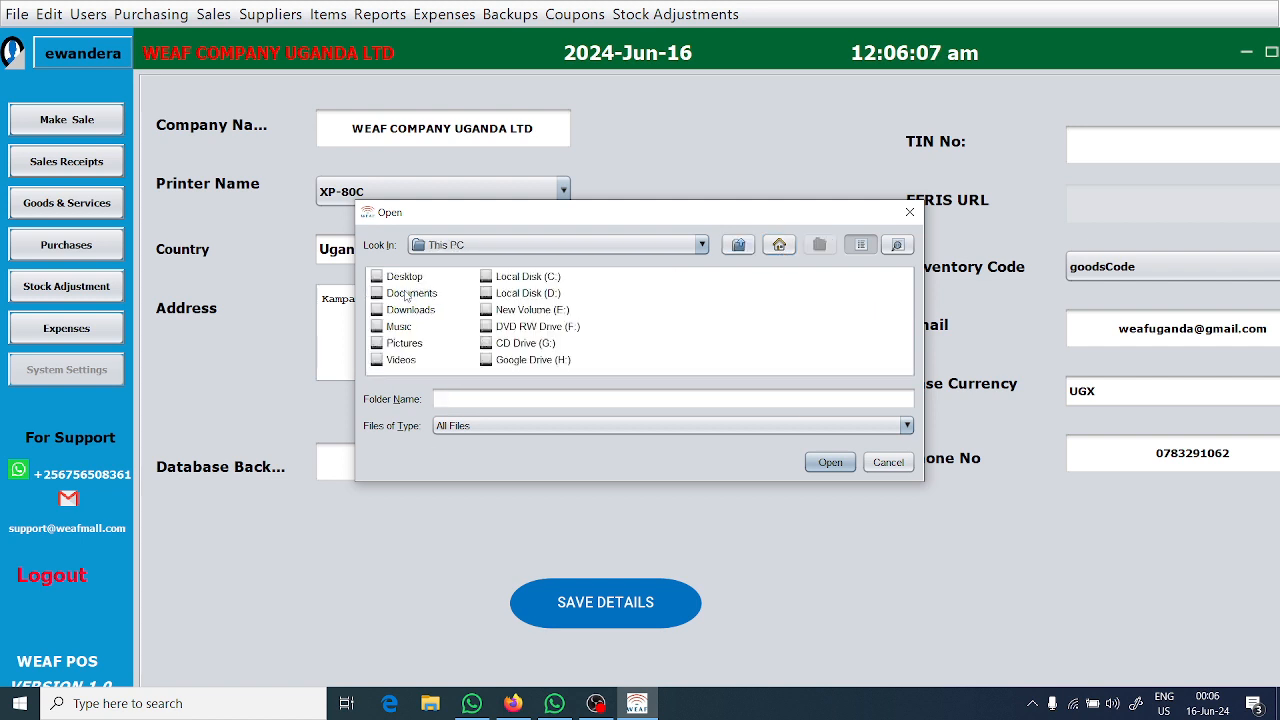
pyautogui.click(552, 311)
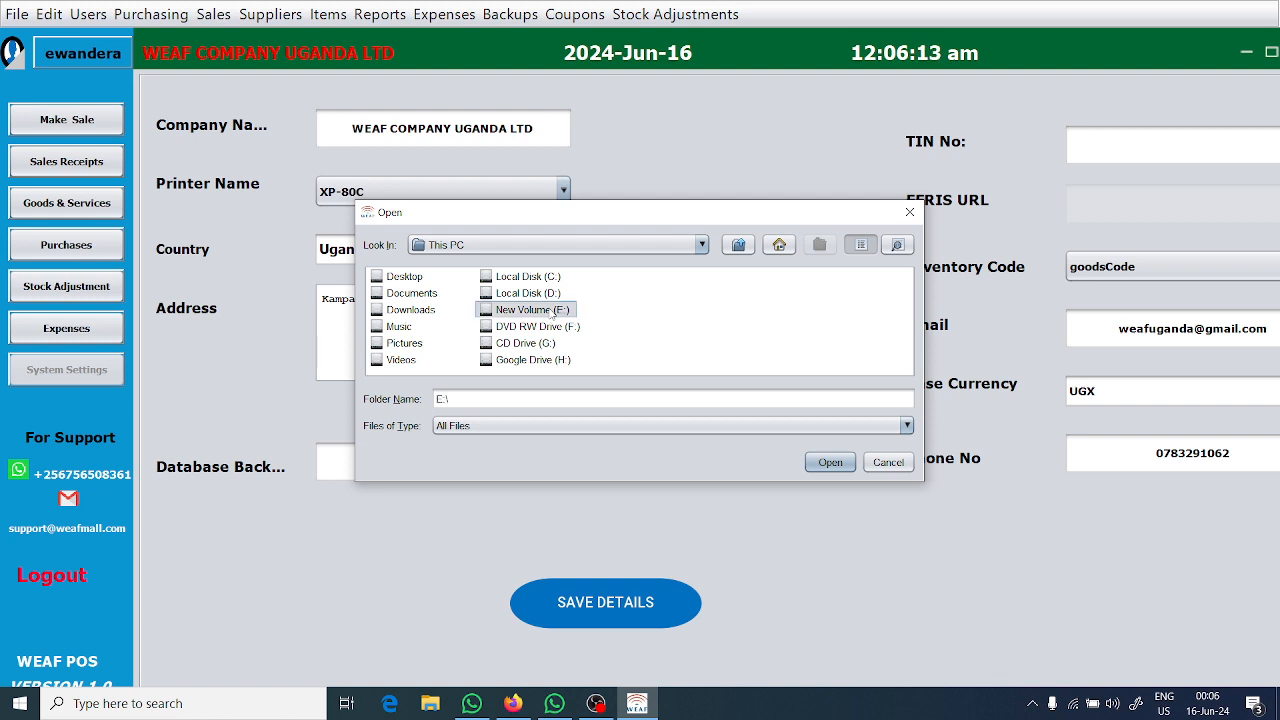
pyautogui.doubleClick(552, 311)
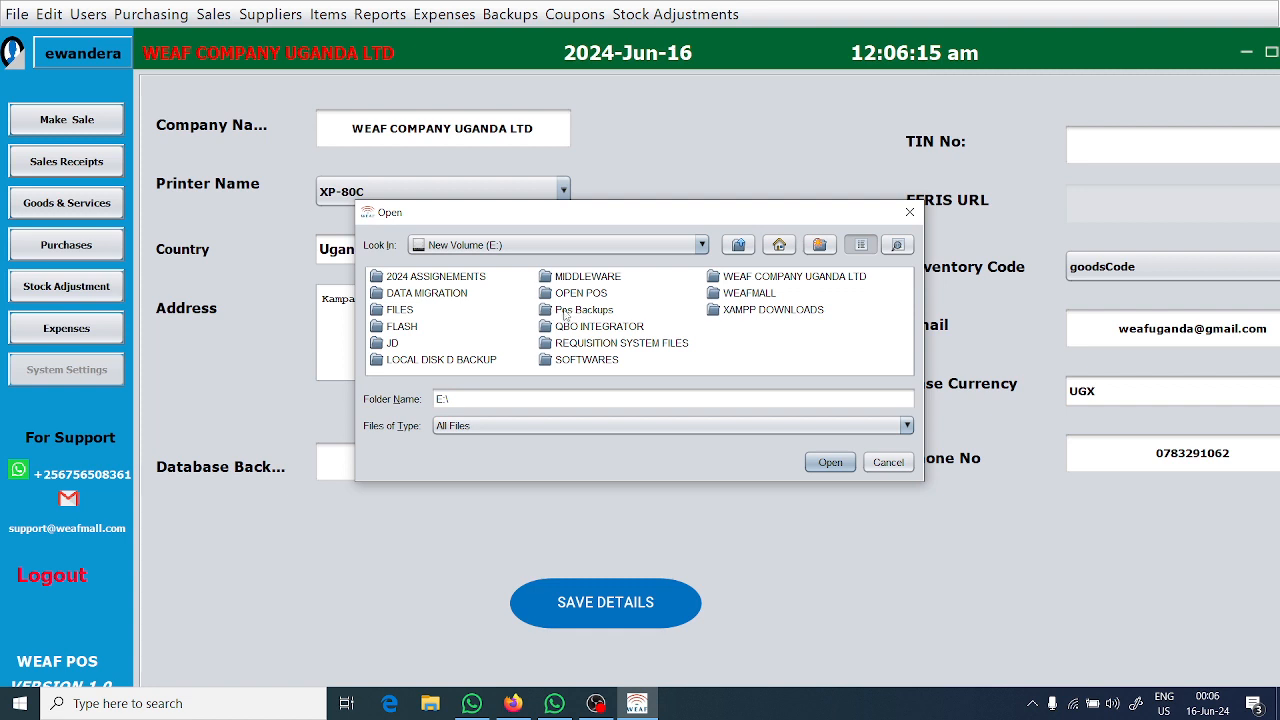
pyautogui.doubleClick(567, 311)
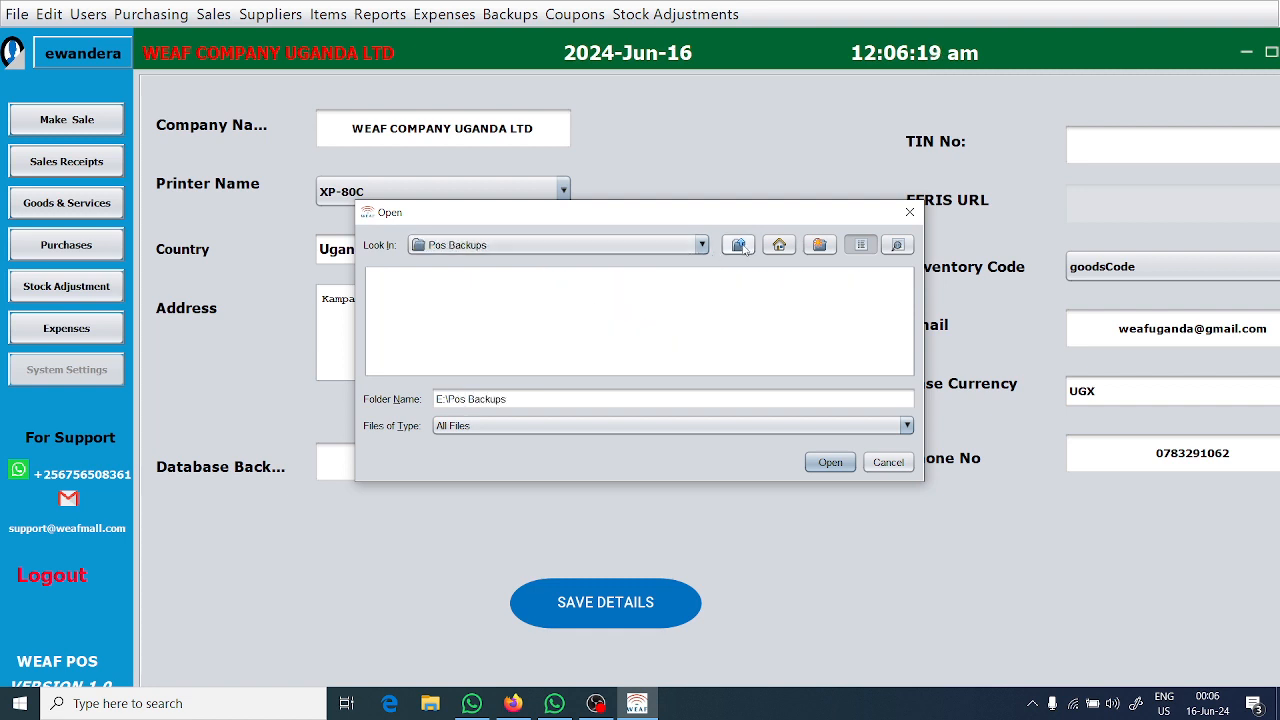
# Create a new folder named "TRAINING BACKUP" inside Pos Backups.
pyautogui.click(819, 245)
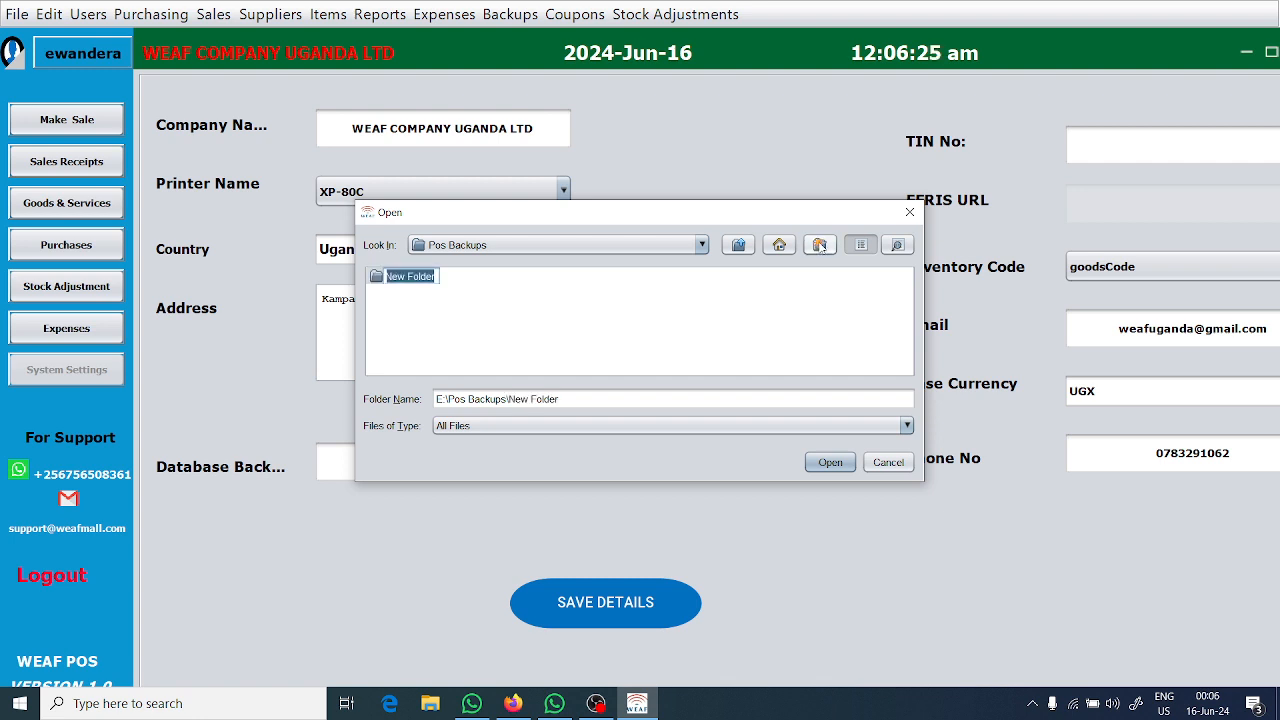
pyautogui.write('TR')
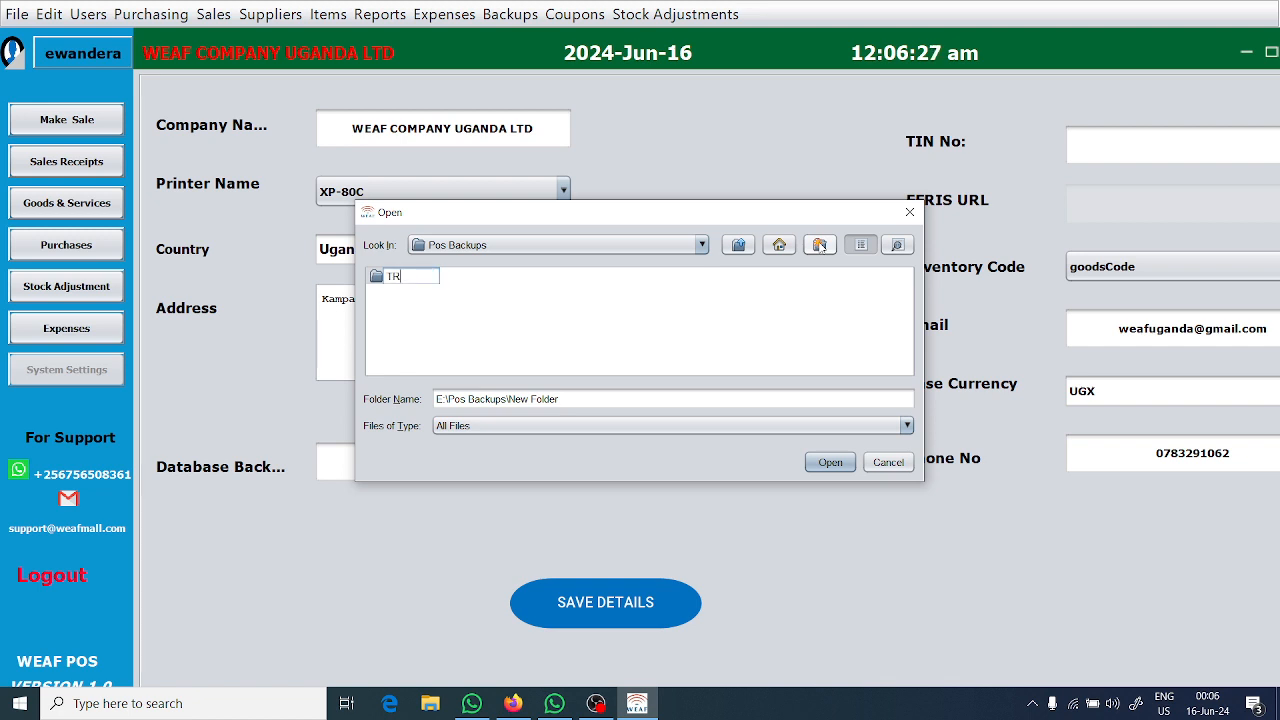
pyautogui.write('AINING')
pyautogui.write(' BACK')
pyautogui.write('UP')
pyautogui.press('Return')
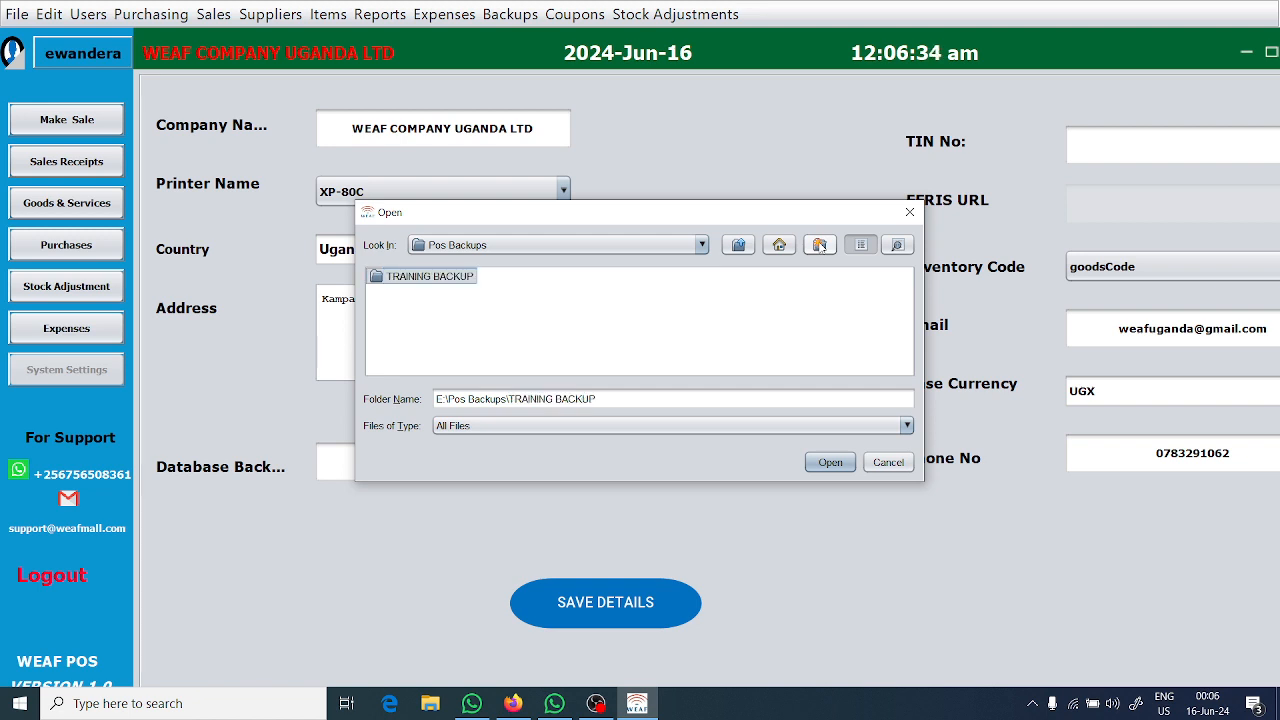
# Set the database backup location to E:\Pos Backups\TRAINING BACKUP and save the system settings.
pyautogui.click(833, 464)
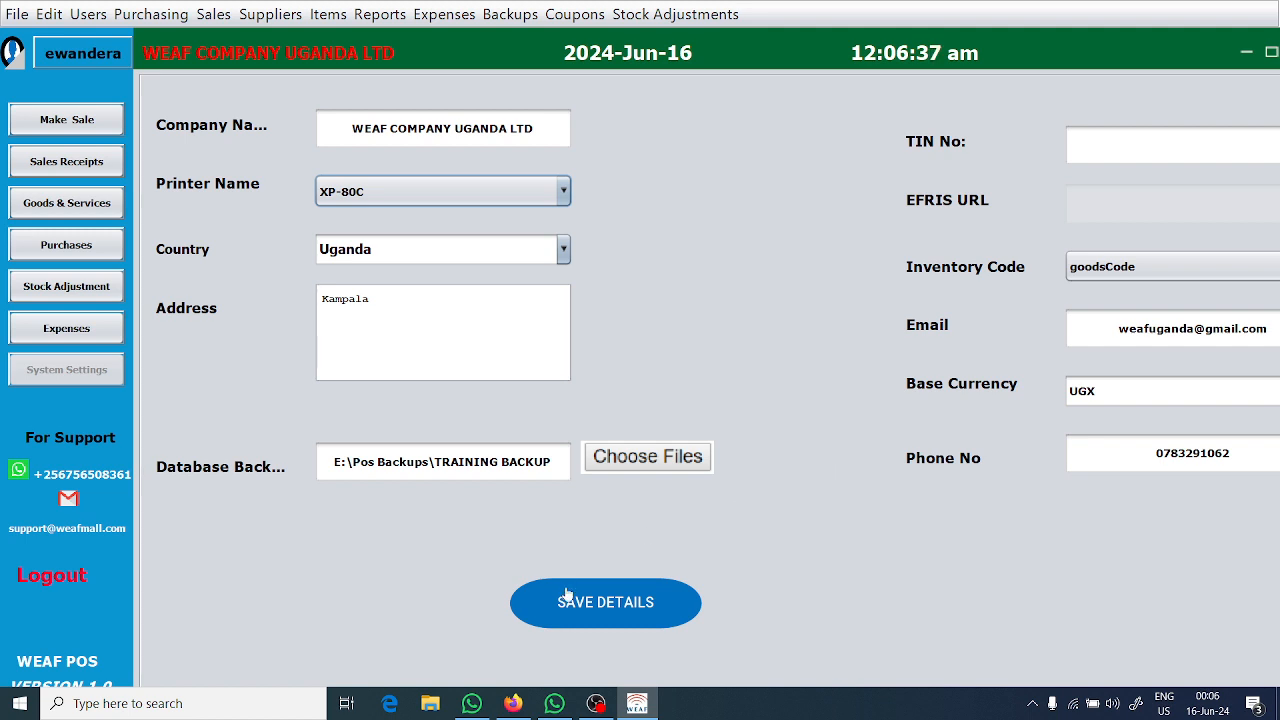
pyautogui.click(565, 600)
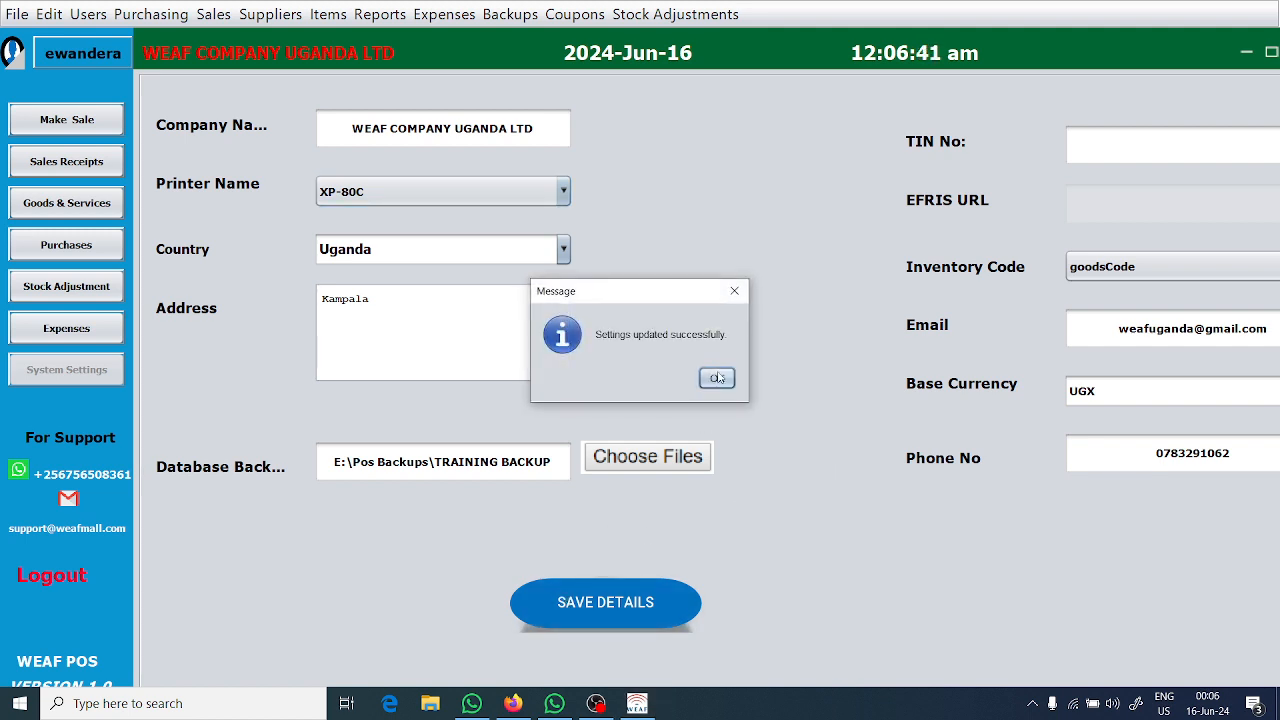
pyautogui.click(717, 378)
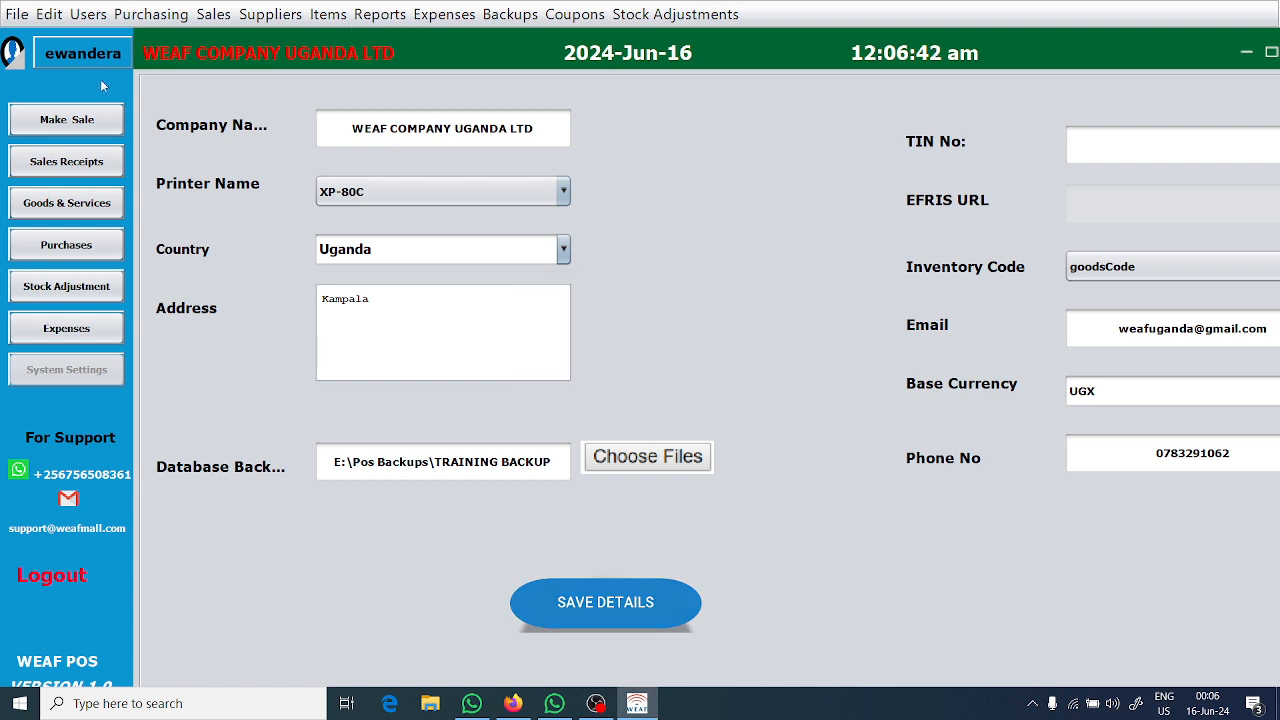
# Return to the database backups list by way of the sale screen, maximize it and create a new backup.
pyautogui.click(86, 121)
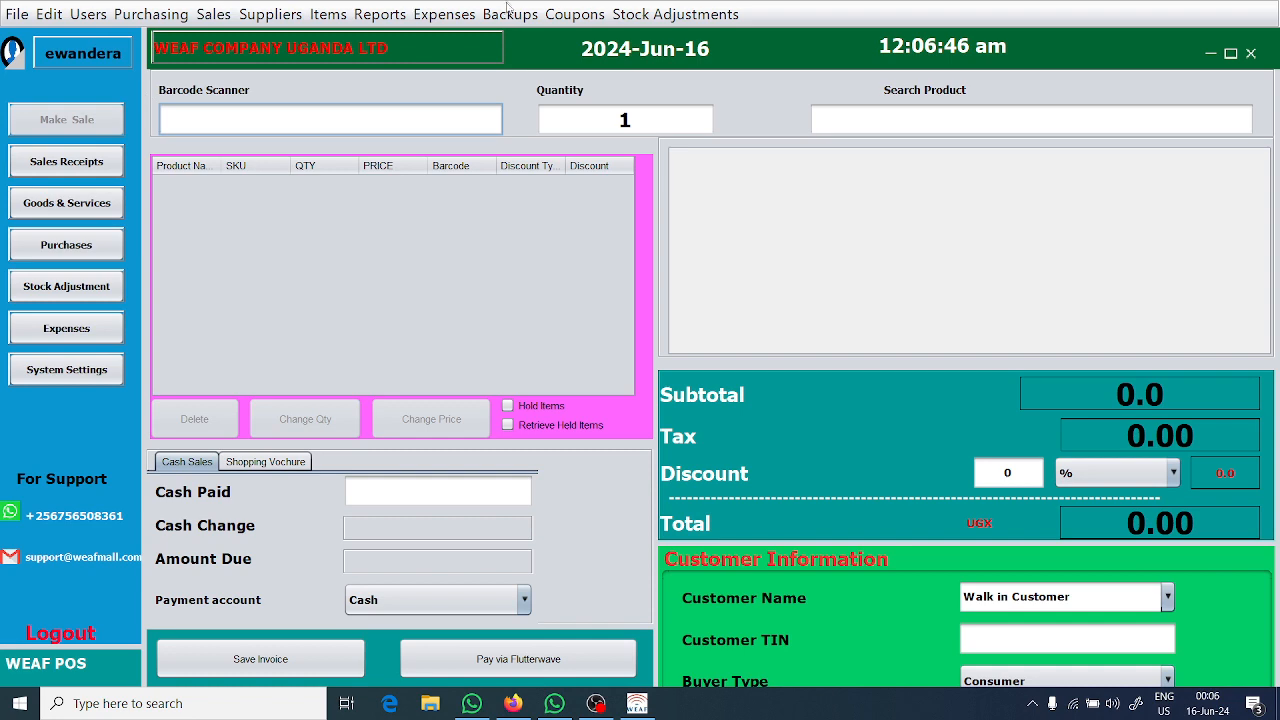
pyautogui.click(506, 14)
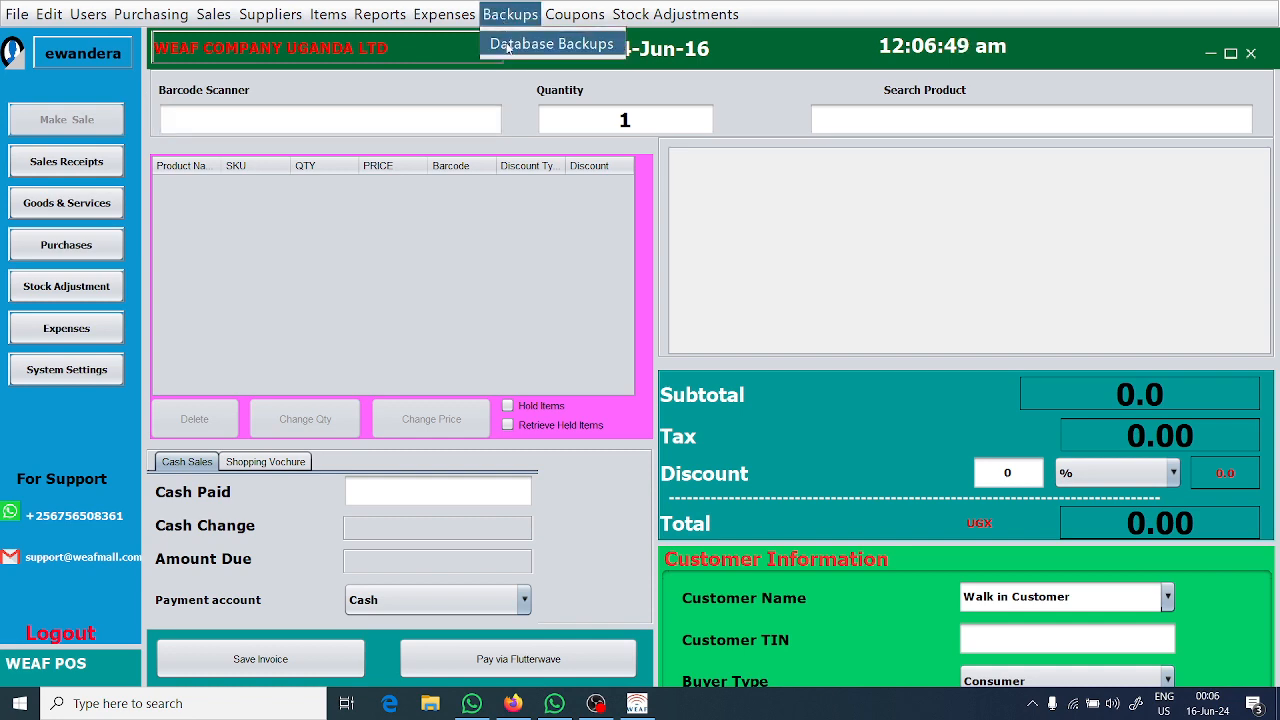
pyautogui.click(508, 46)
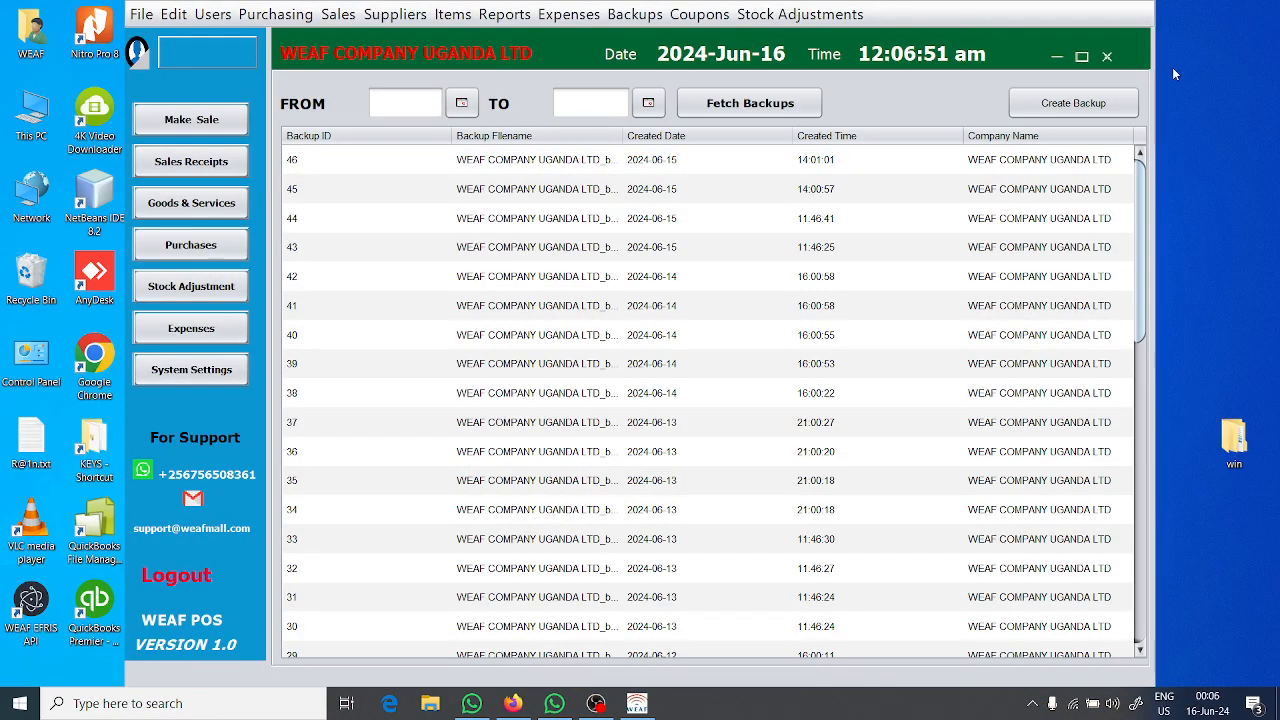
pyautogui.click(1080, 57)
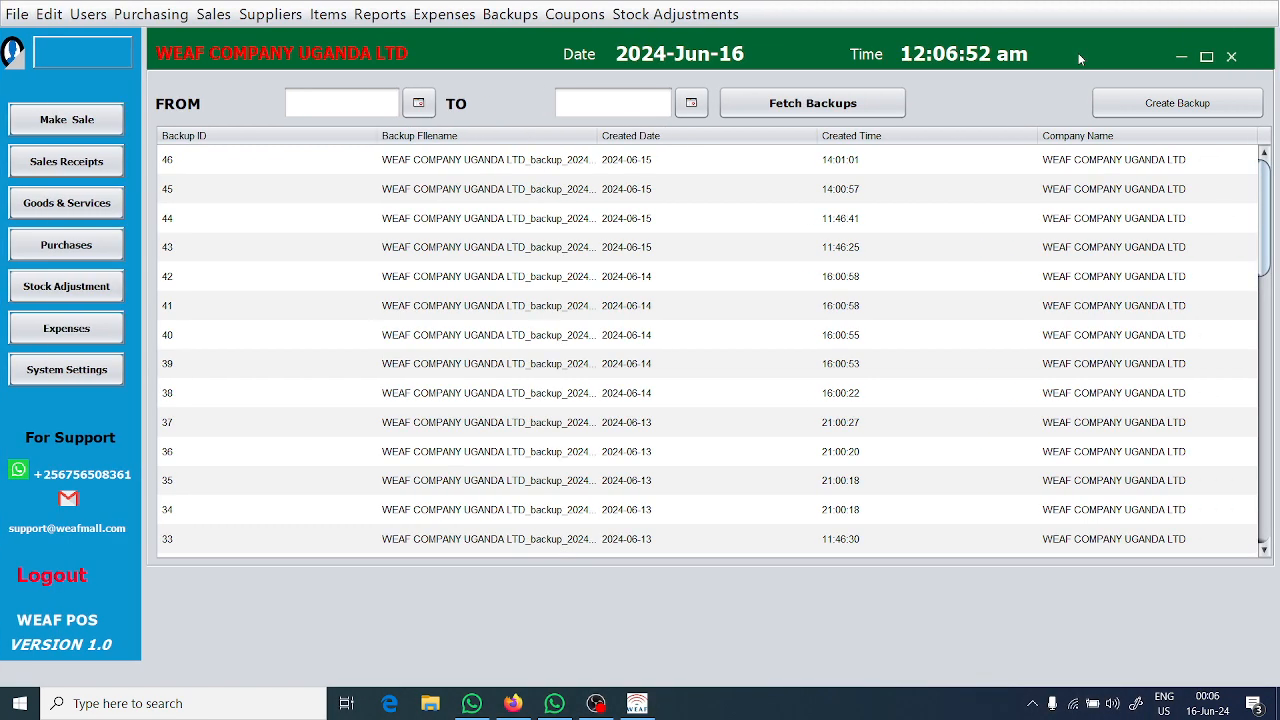
pyautogui.click(1151, 113)
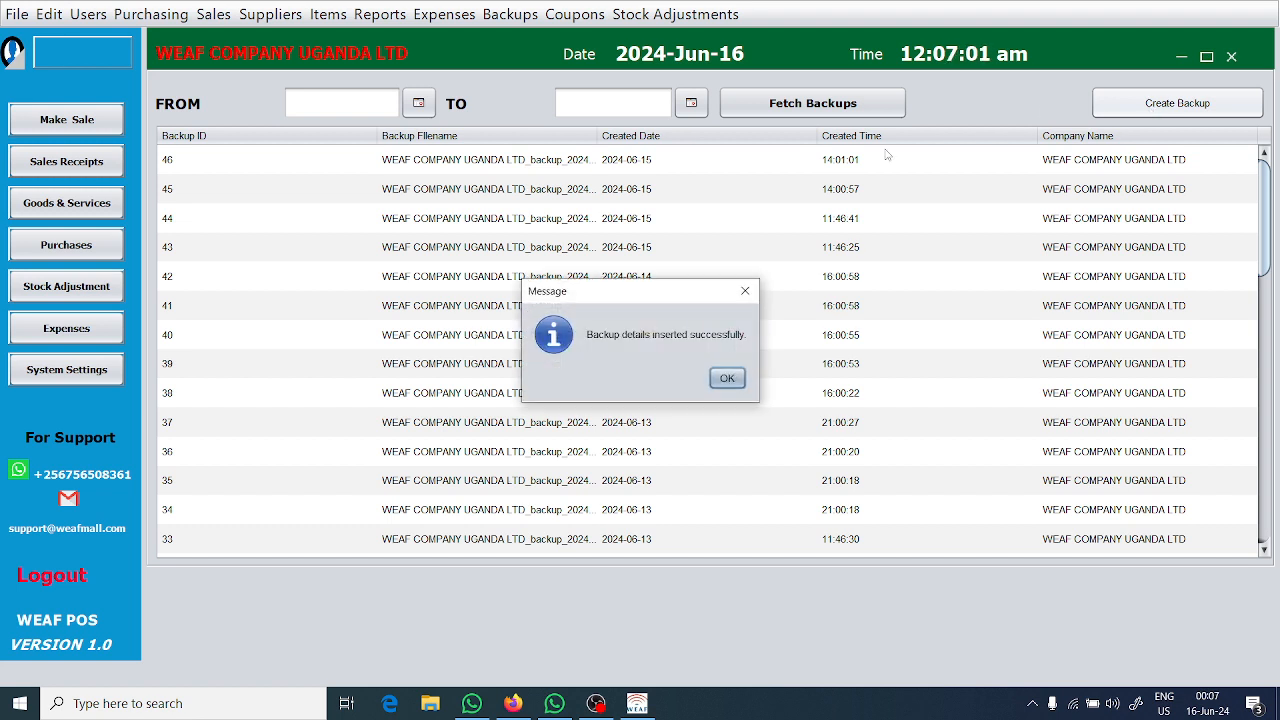
# Acknowledge the new backup and check its file in the E:\Pos Backups\TRAINING BACKUP folder in File Explorer.
pyautogui.click(726, 378)
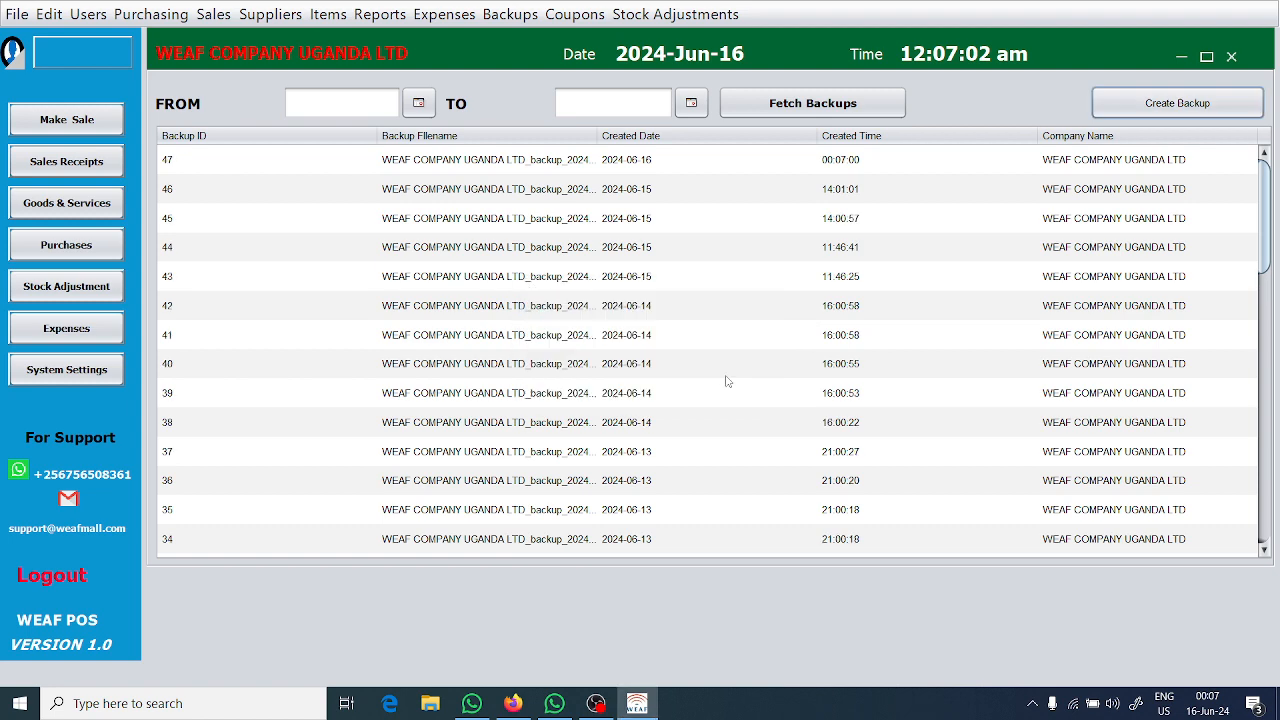
pyautogui.moveTo(514, 706)
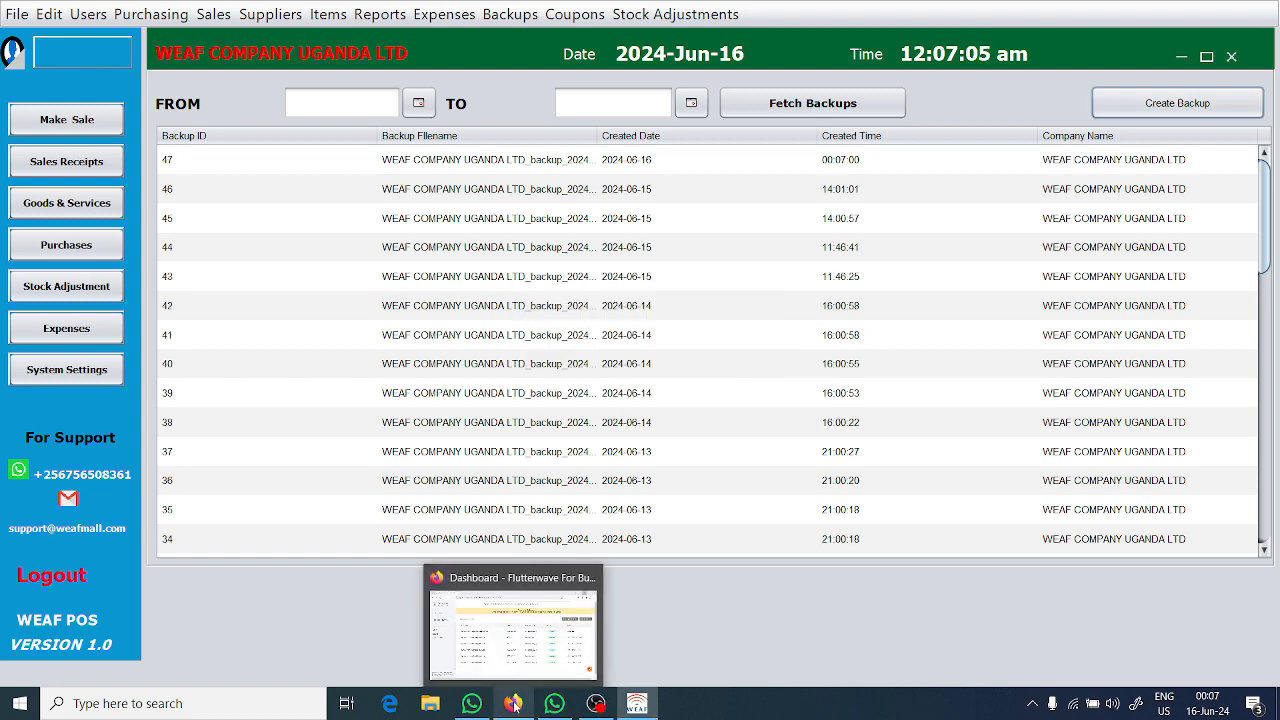
pyautogui.click(430, 704)
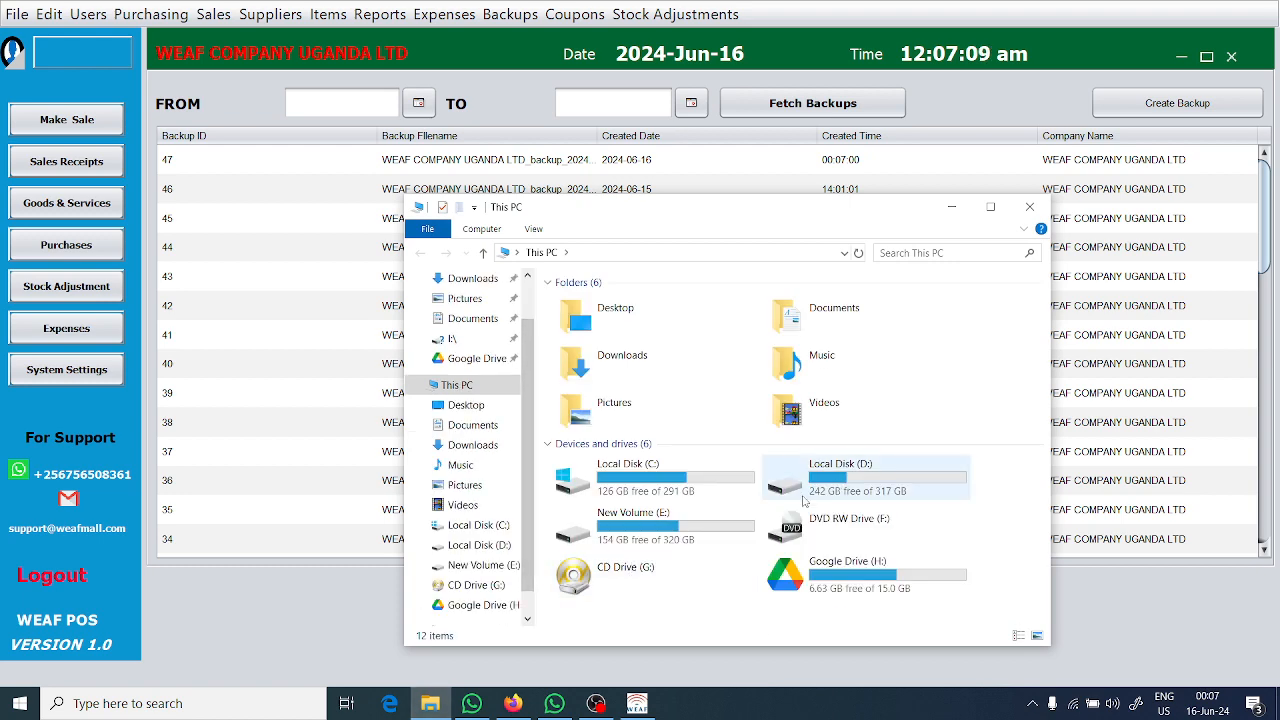
pyautogui.doubleClick(730, 512)
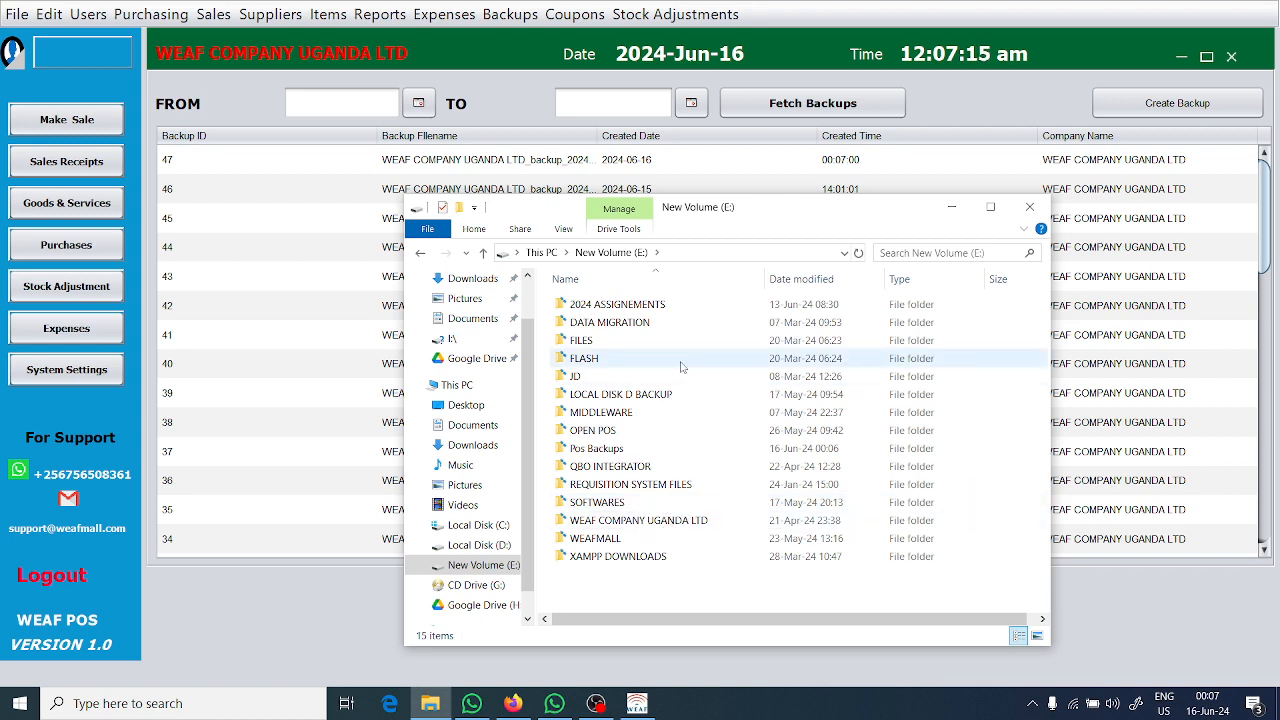
pyautogui.doubleClick(650, 450)
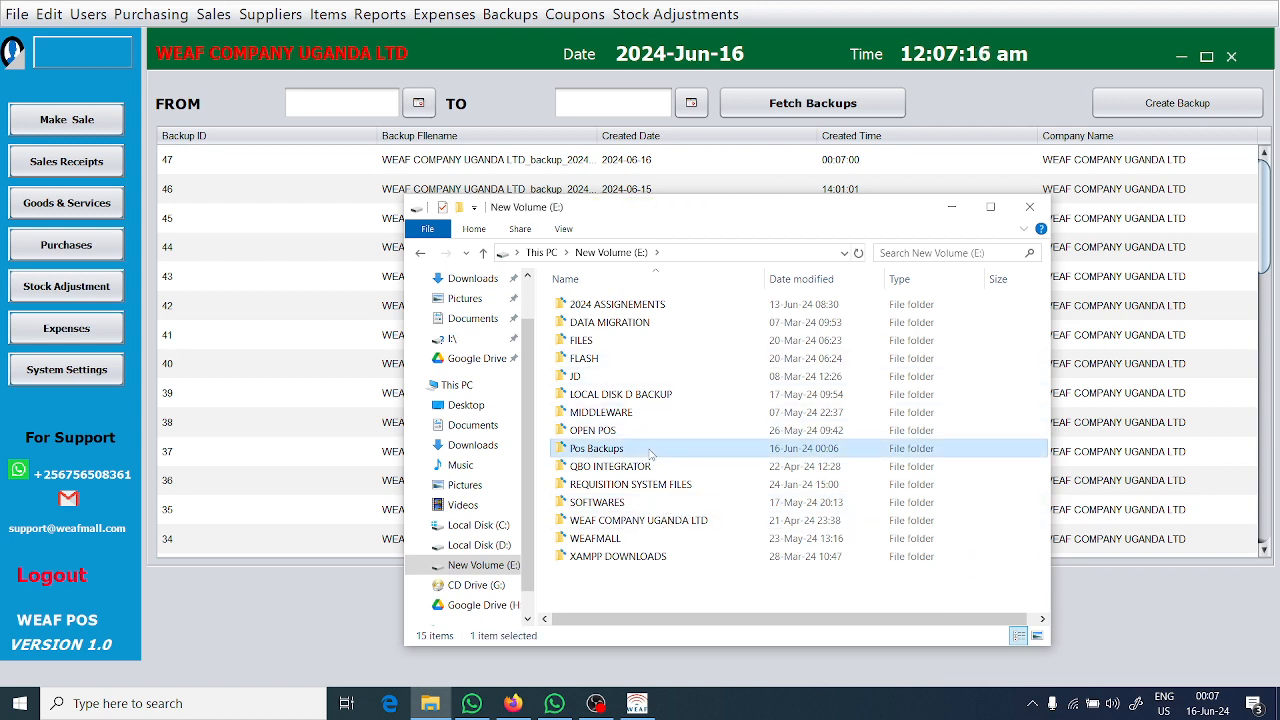
pyautogui.doubleClick(647, 306)
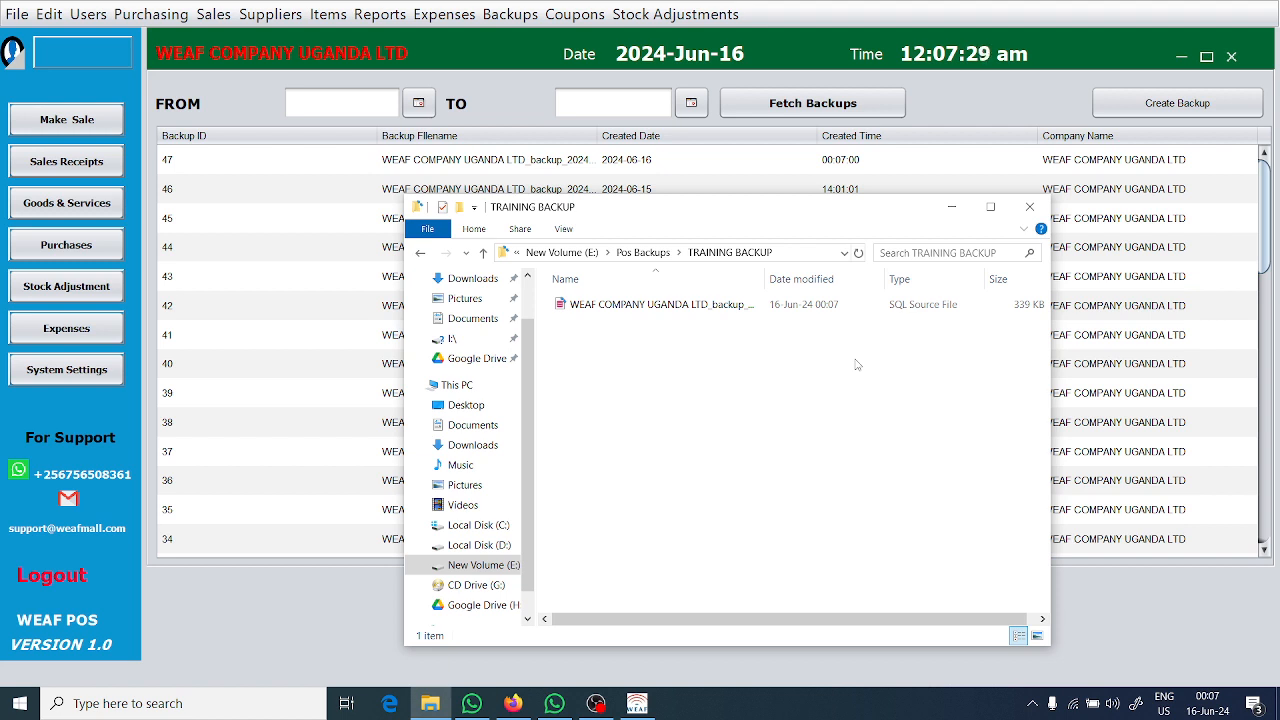
pyautogui.click(955, 210)
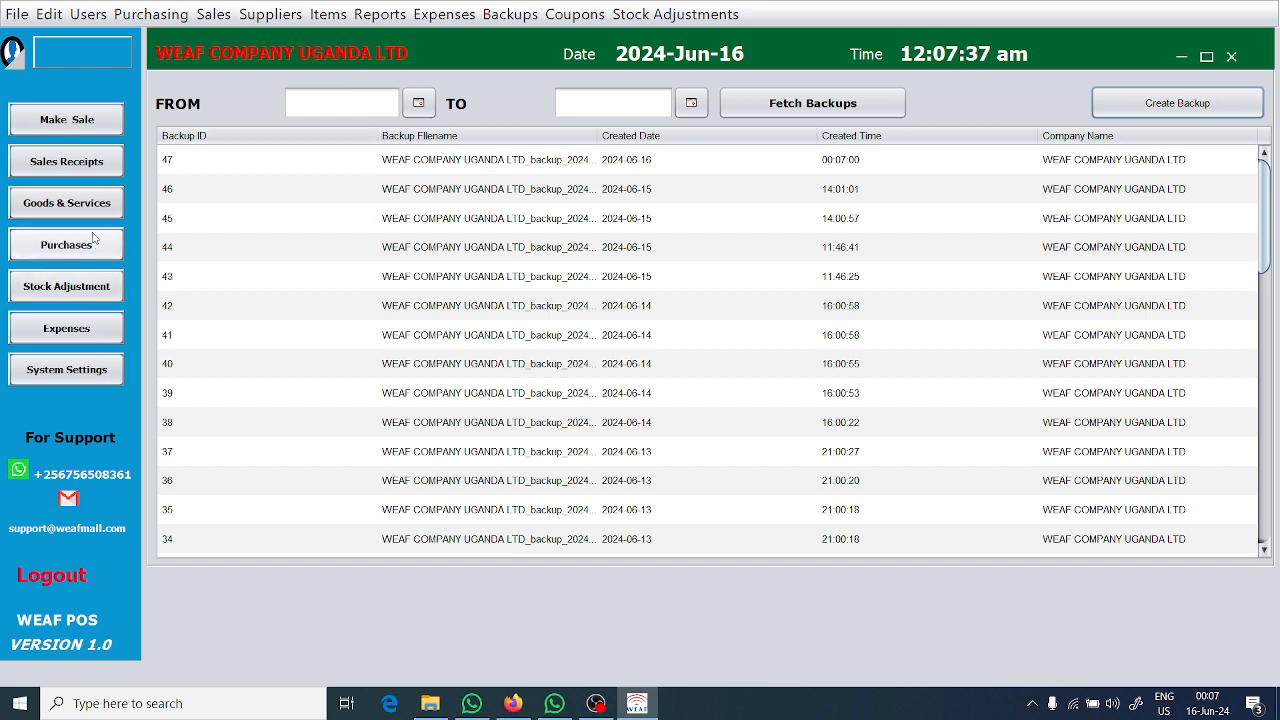
# Start registering a new item named "fANTA 500ML" and mark it as having no code so a product code is generated.
pyautogui.click(75, 119)
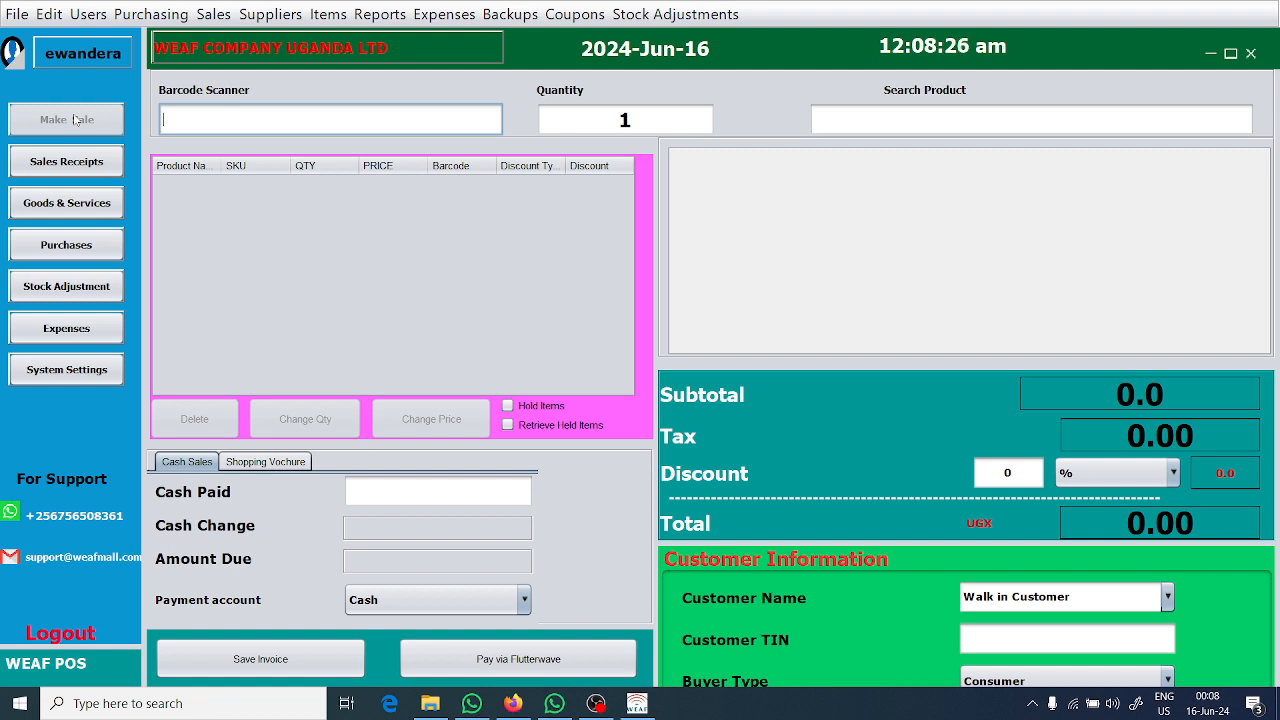
pyautogui.click(331, 16)
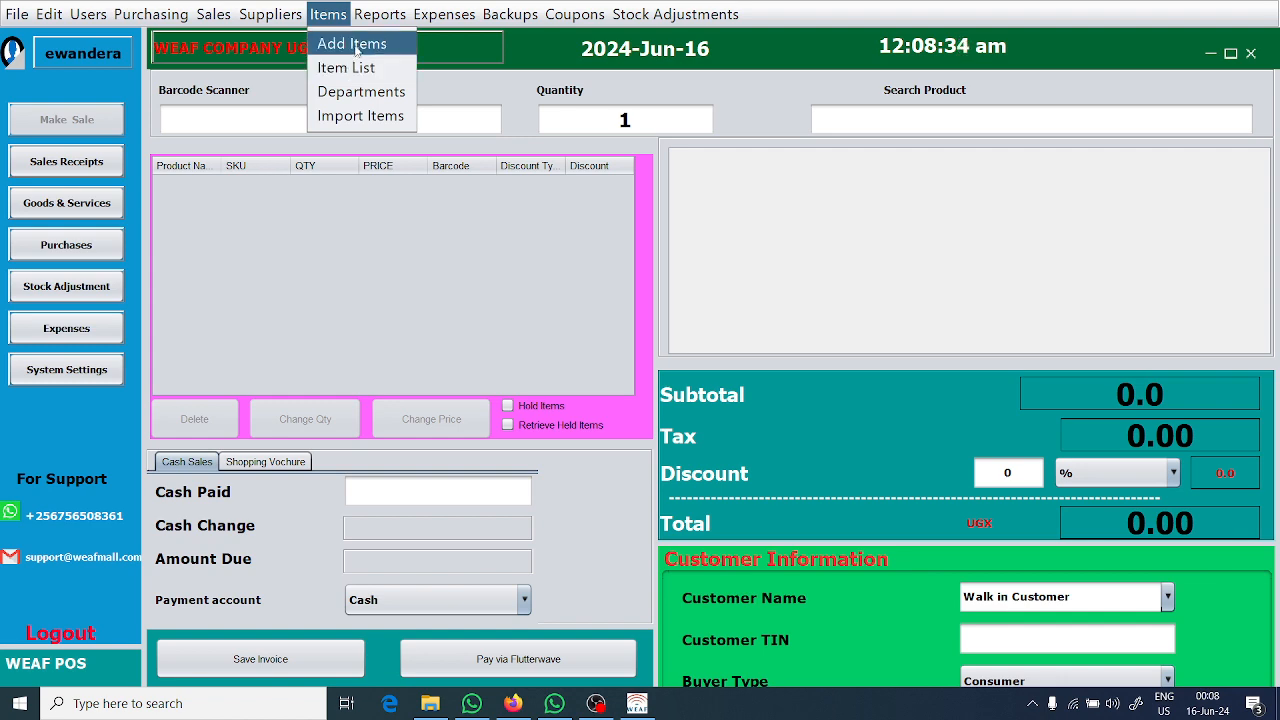
pyautogui.click(352, 44)
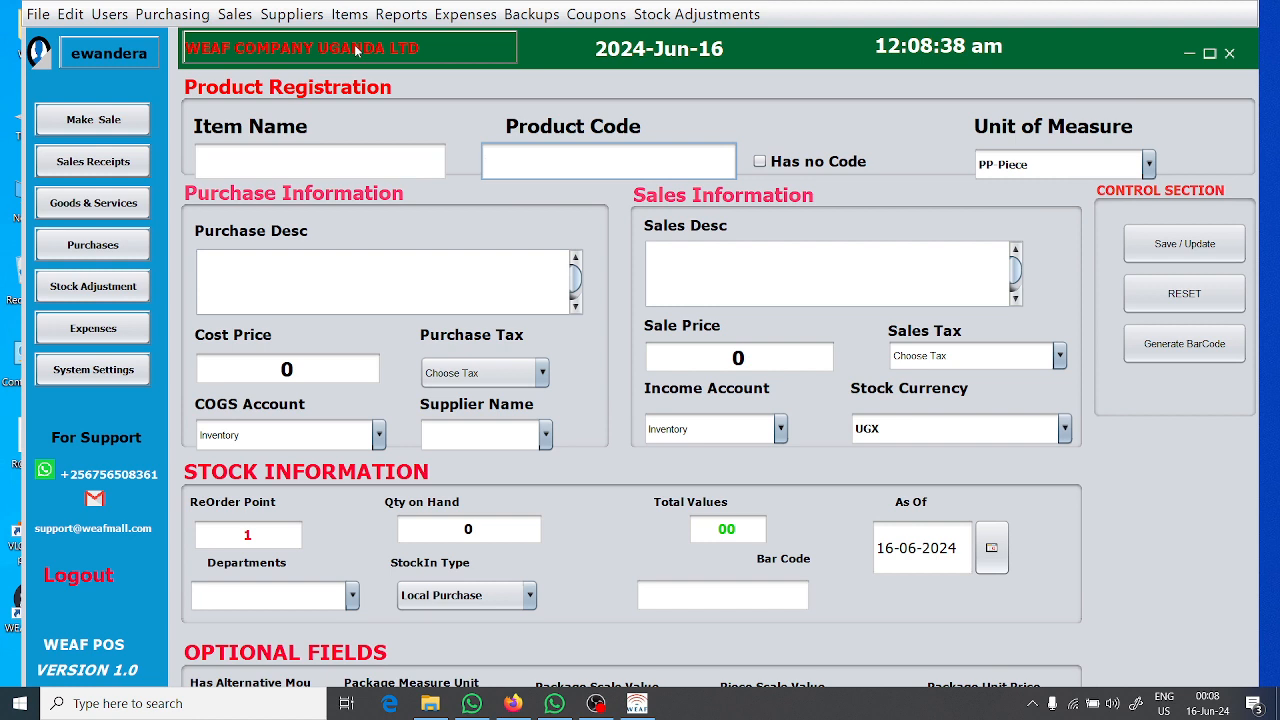
pyautogui.click(334, 160)
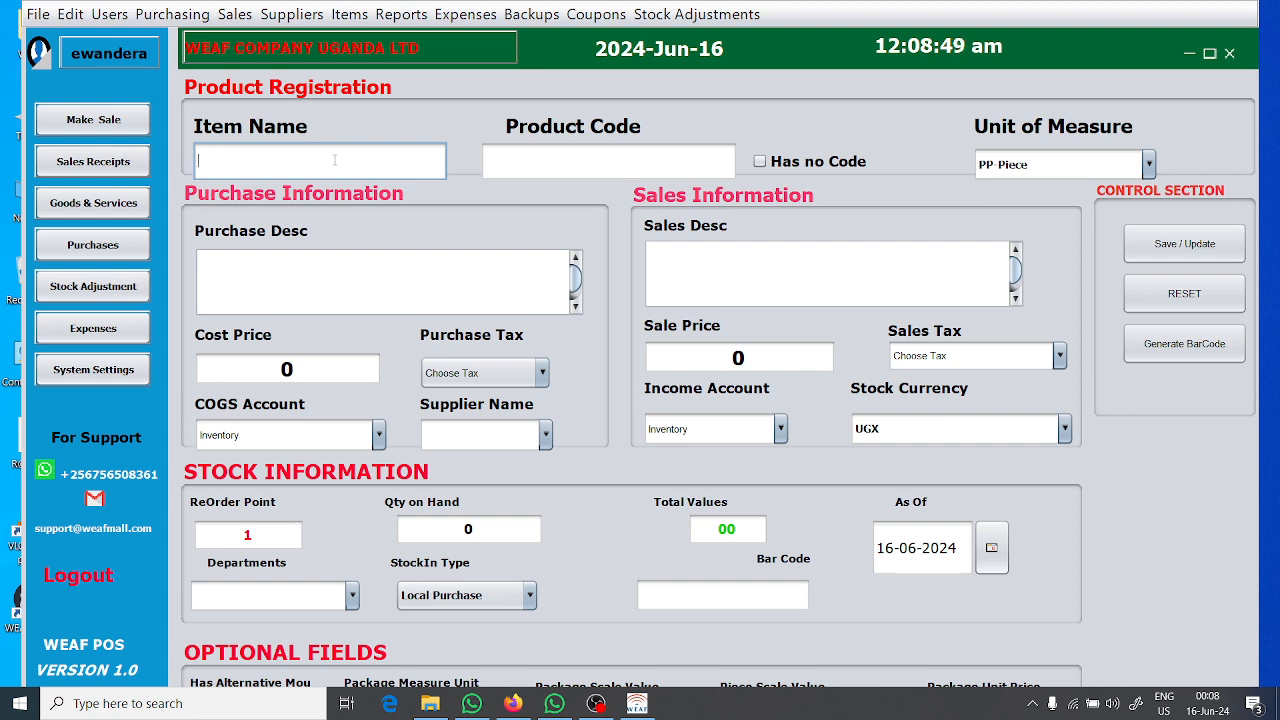
pyautogui.write('FANTA')
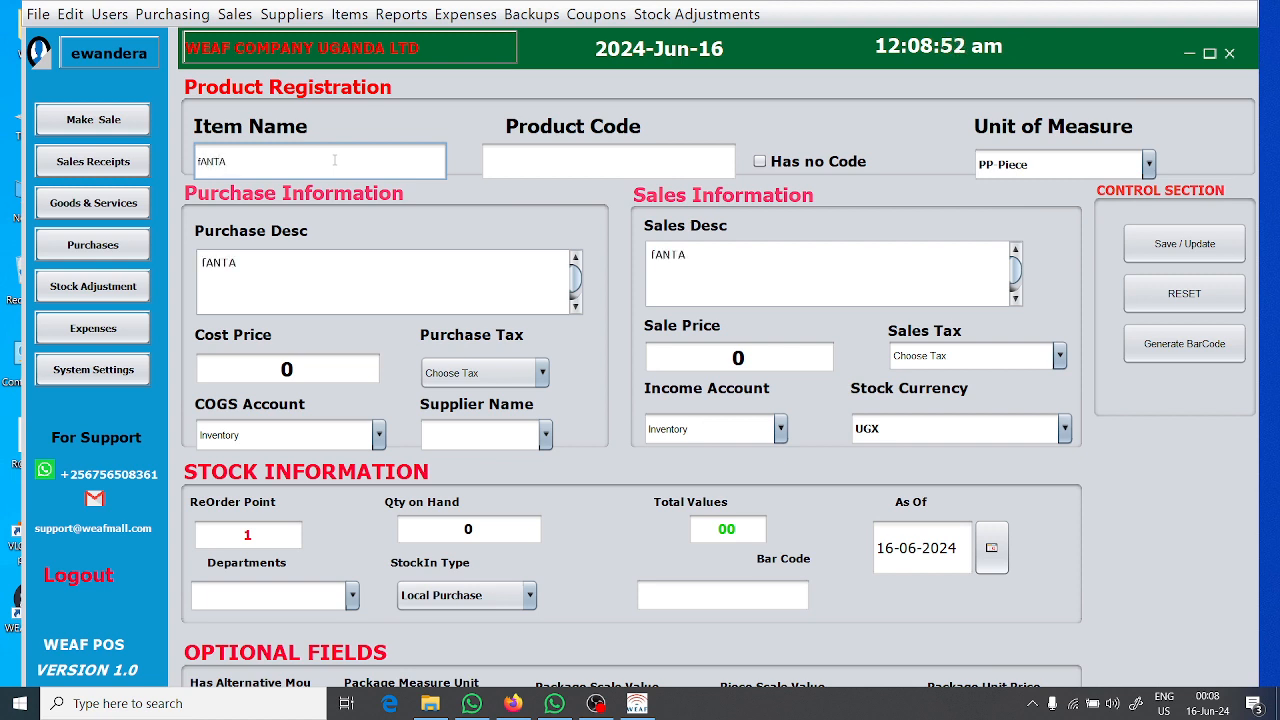
pyautogui.write(' 500ML')
pyautogui.click(512, 168)
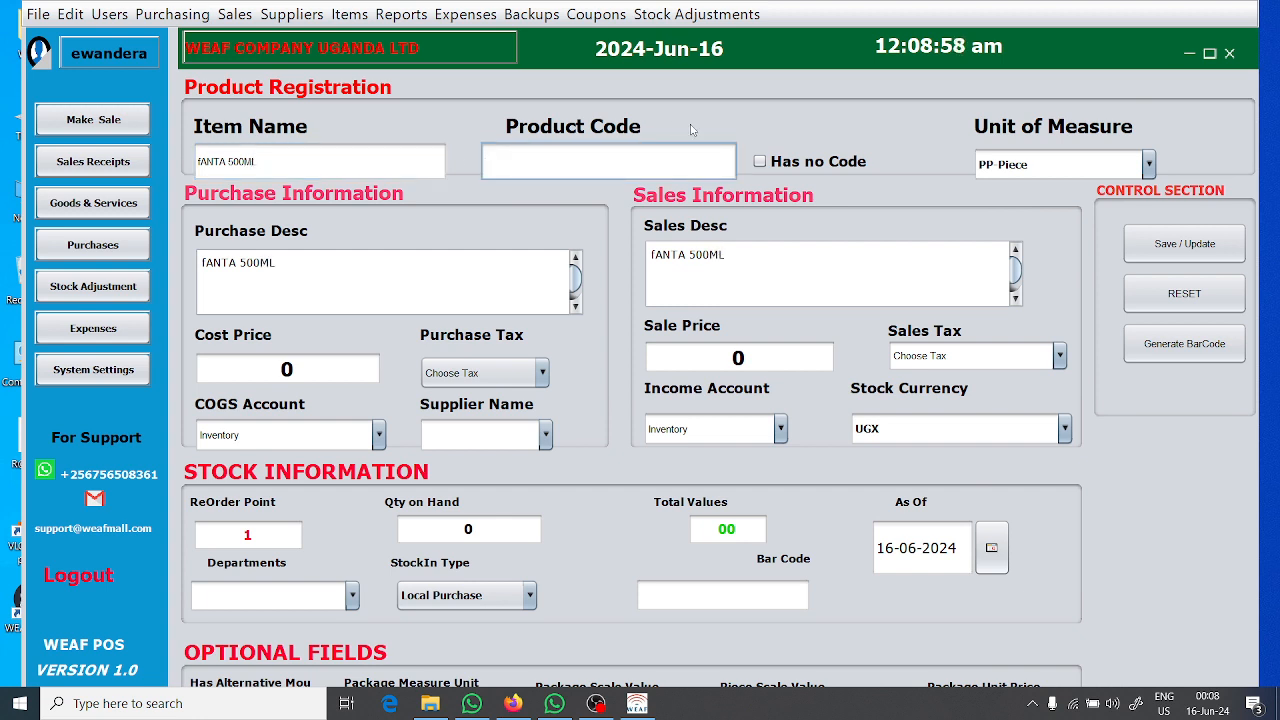
pyautogui.click(760, 162)
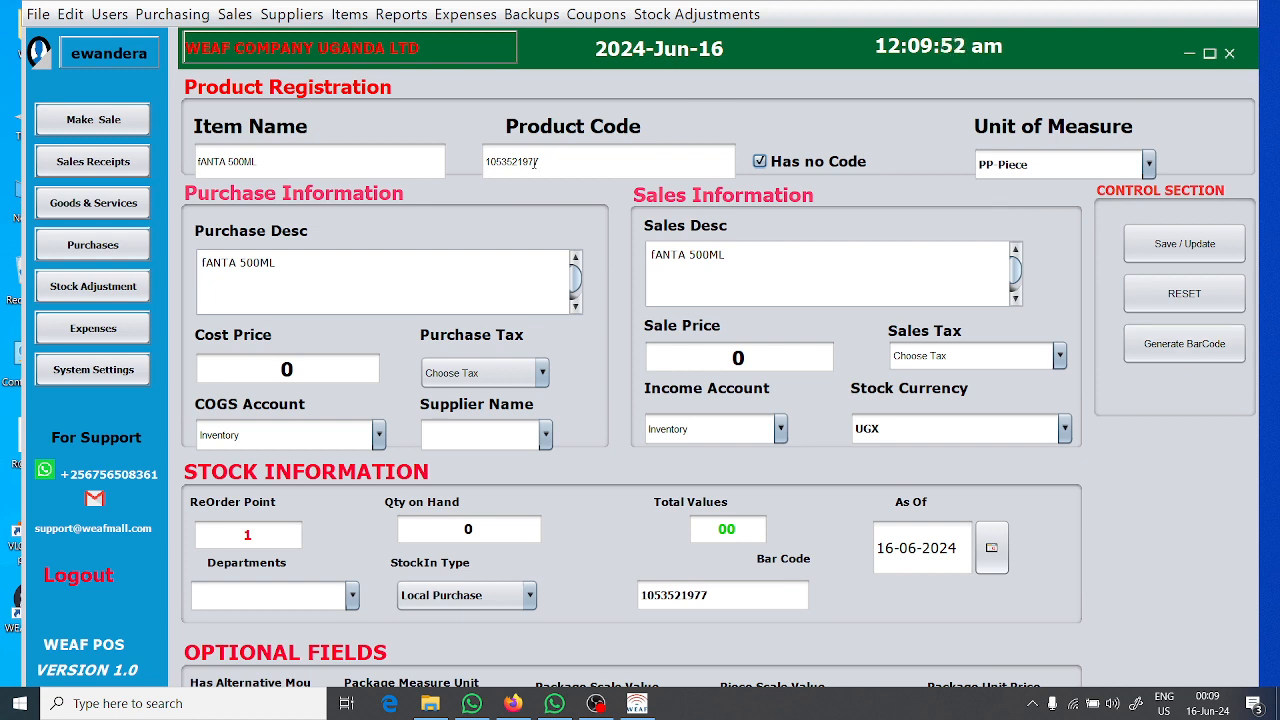
# Generate the item's barcode image and open the saved file from the Documents\weaf pos\barcodes folder in File Explorer.
pyautogui.click(1185, 345)
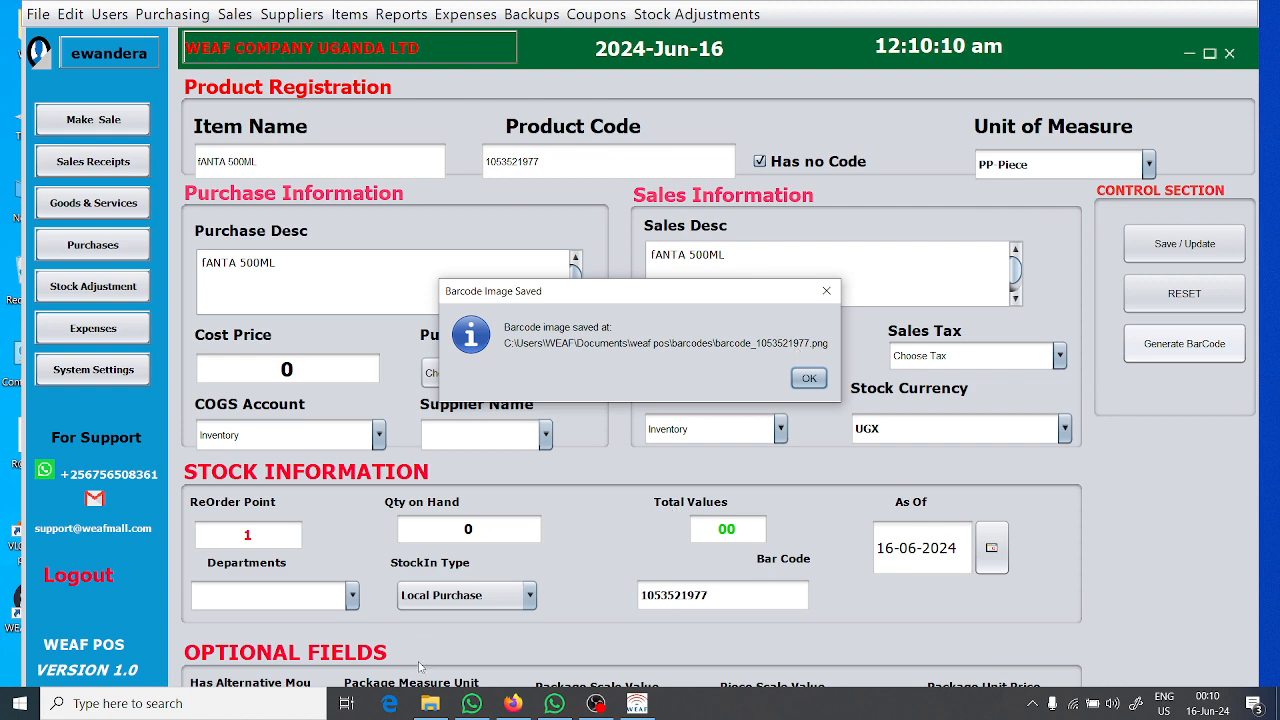
pyautogui.click(430, 703)
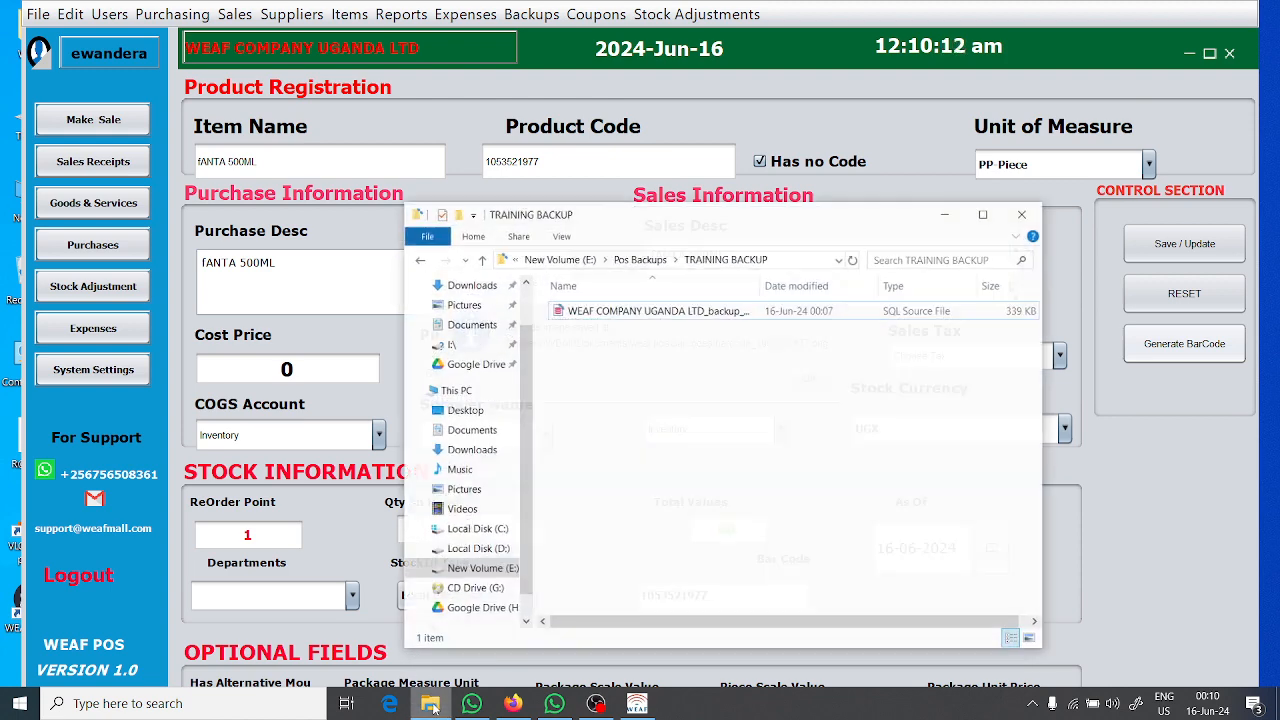
pyautogui.click(472, 319)
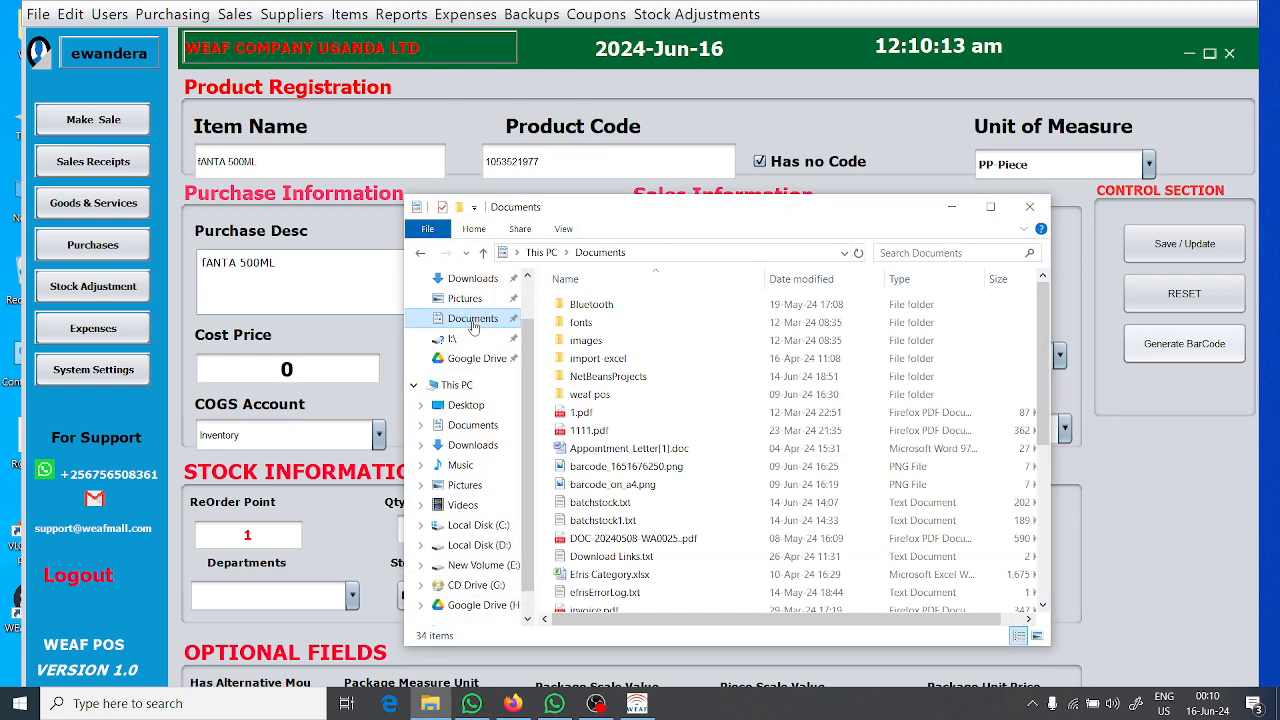
pyautogui.click(604, 395)
pyautogui.doubleClick(604, 395)
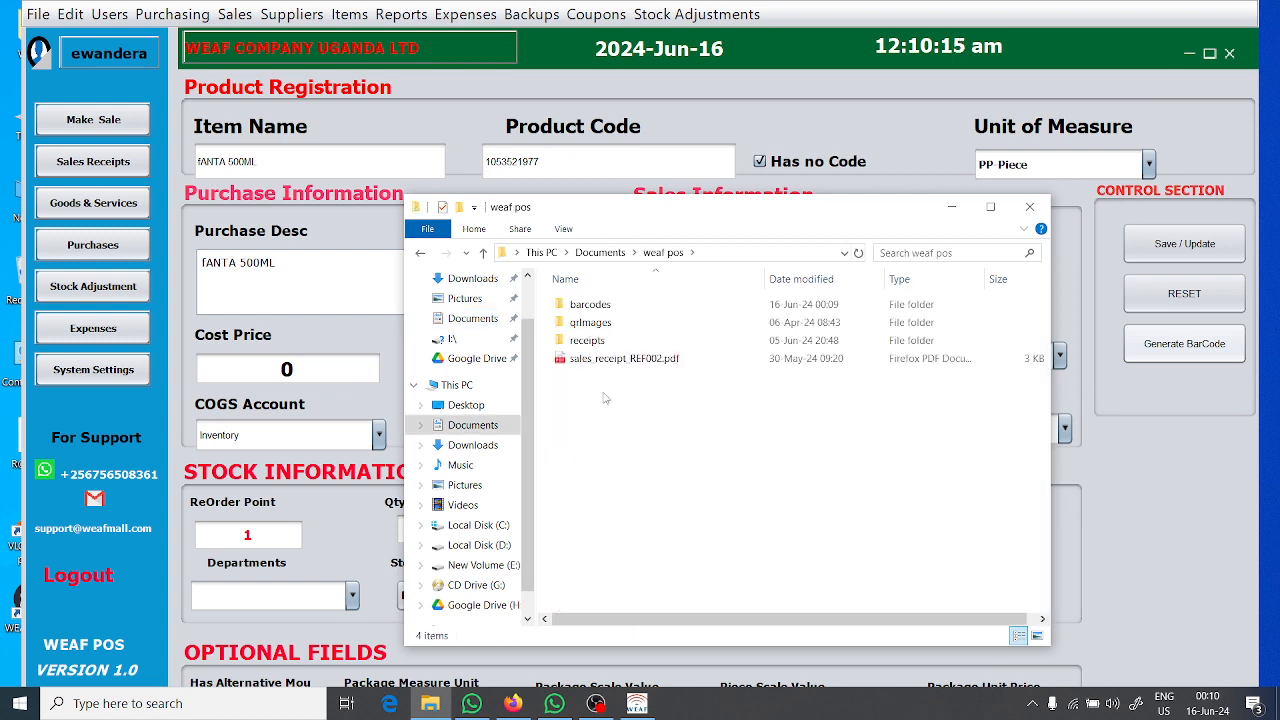
pyautogui.doubleClick(634, 303)
pyautogui.click(634, 308)
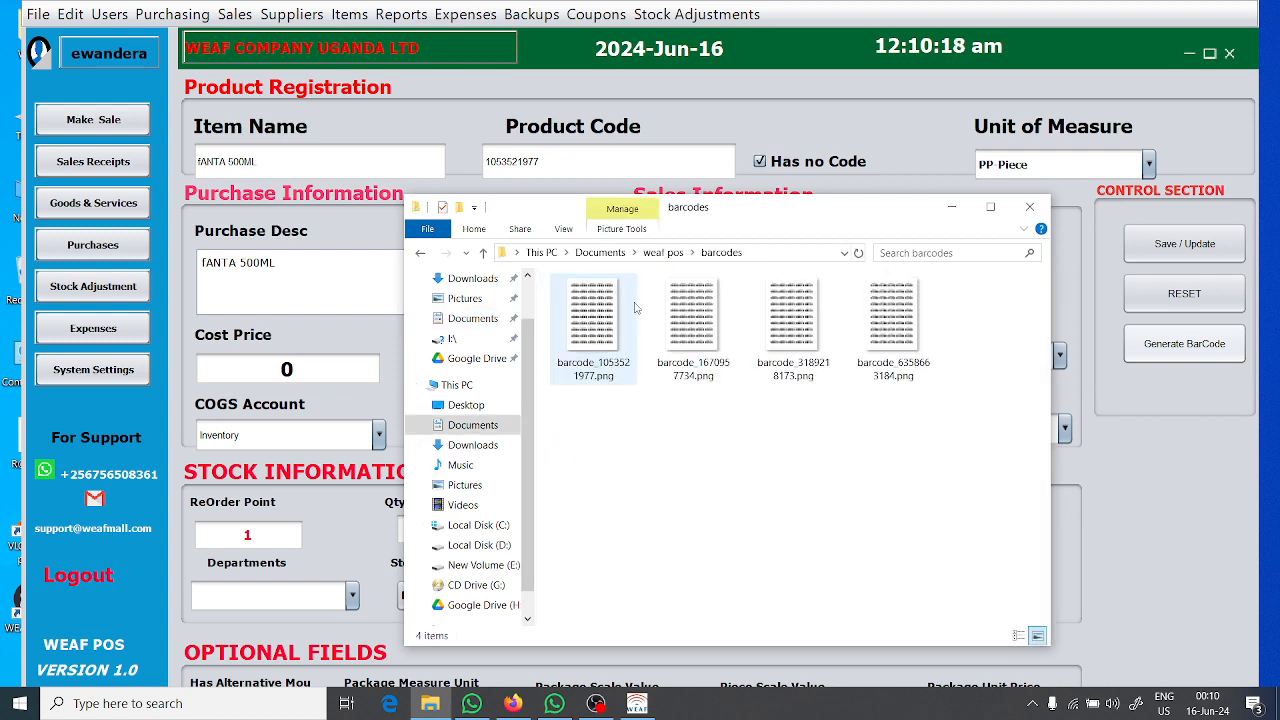
pyautogui.click(866, 372)
pyautogui.click(593, 372)
pyautogui.click(600, 321)
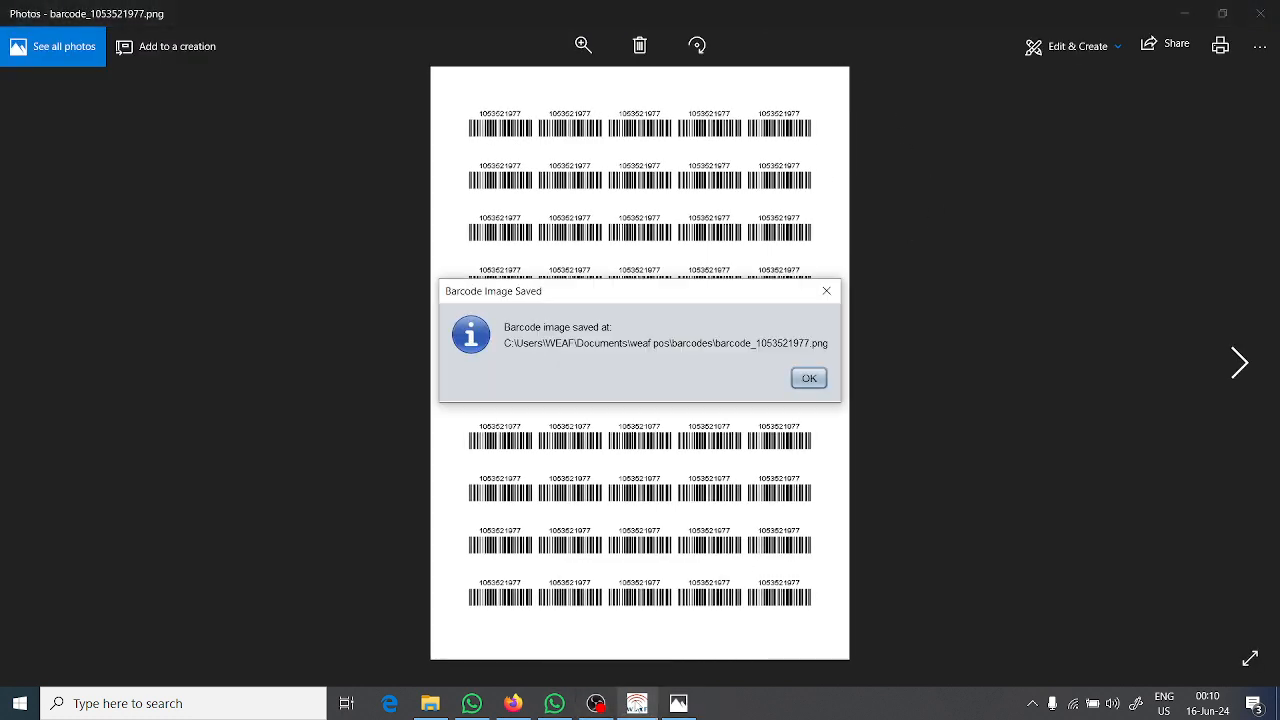
# Dismiss the barcode notice and examine the printed codes on the barcode sheet enlarged in Photos.
pyautogui.click(809, 378)
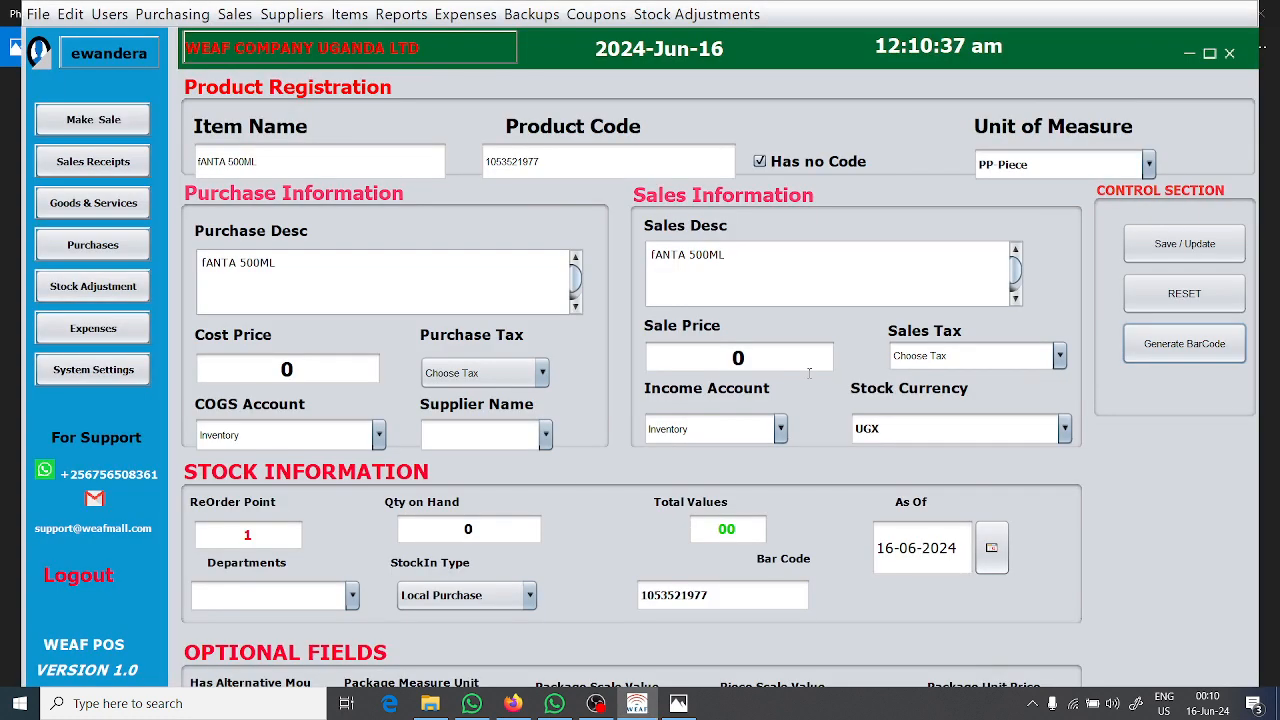
pyautogui.click(567, 163)
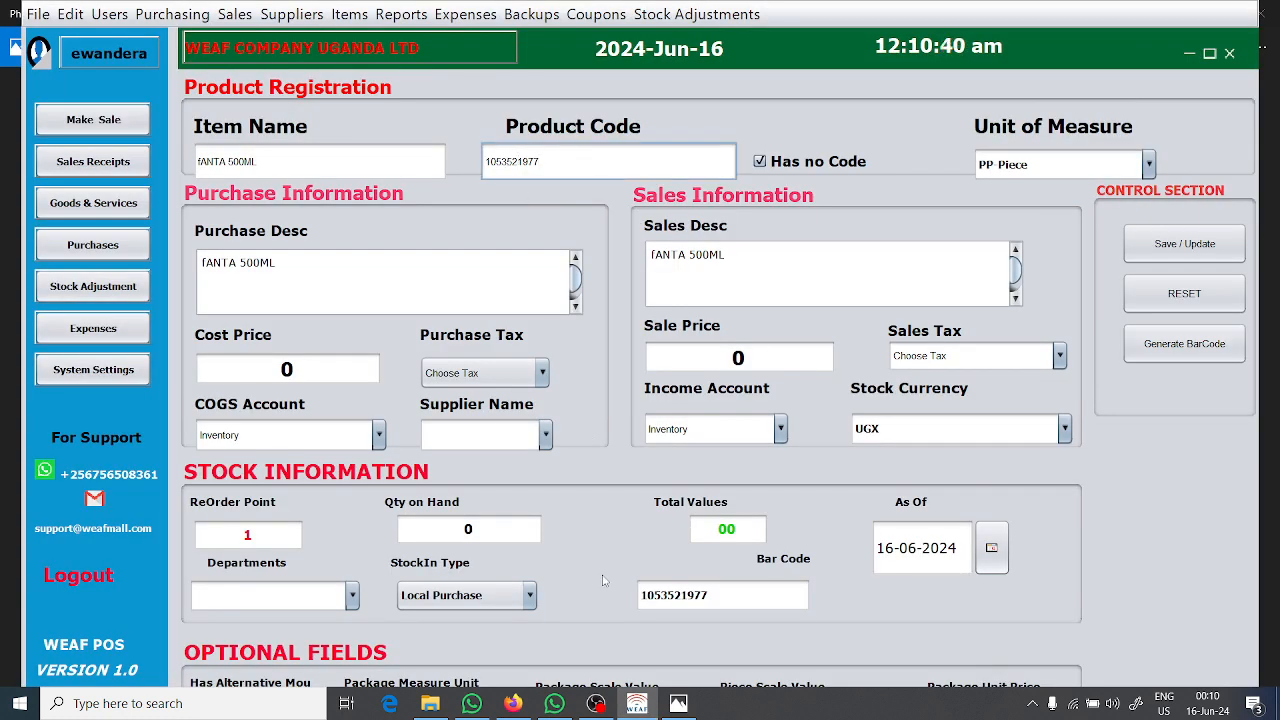
pyautogui.click(679, 706)
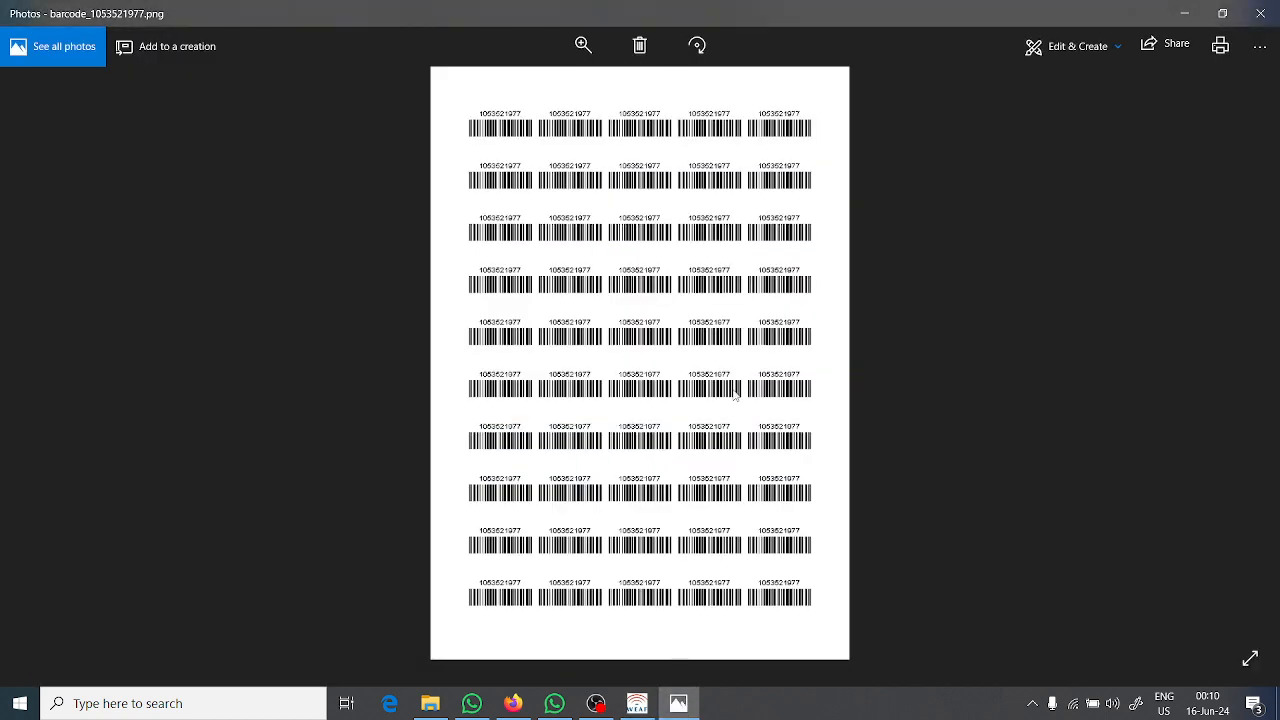
pyautogui.click(584, 46)
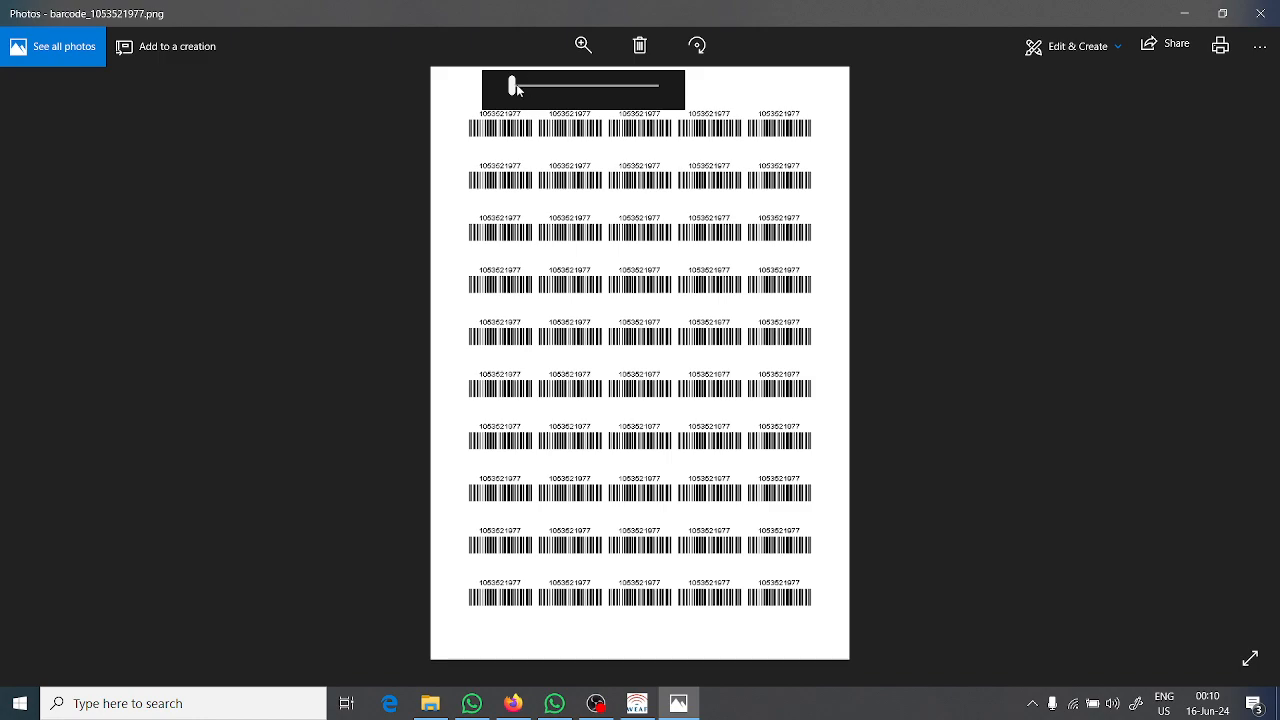
pyautogui.moveTo(516, 88); pyautogui.dragTo(548, 88)
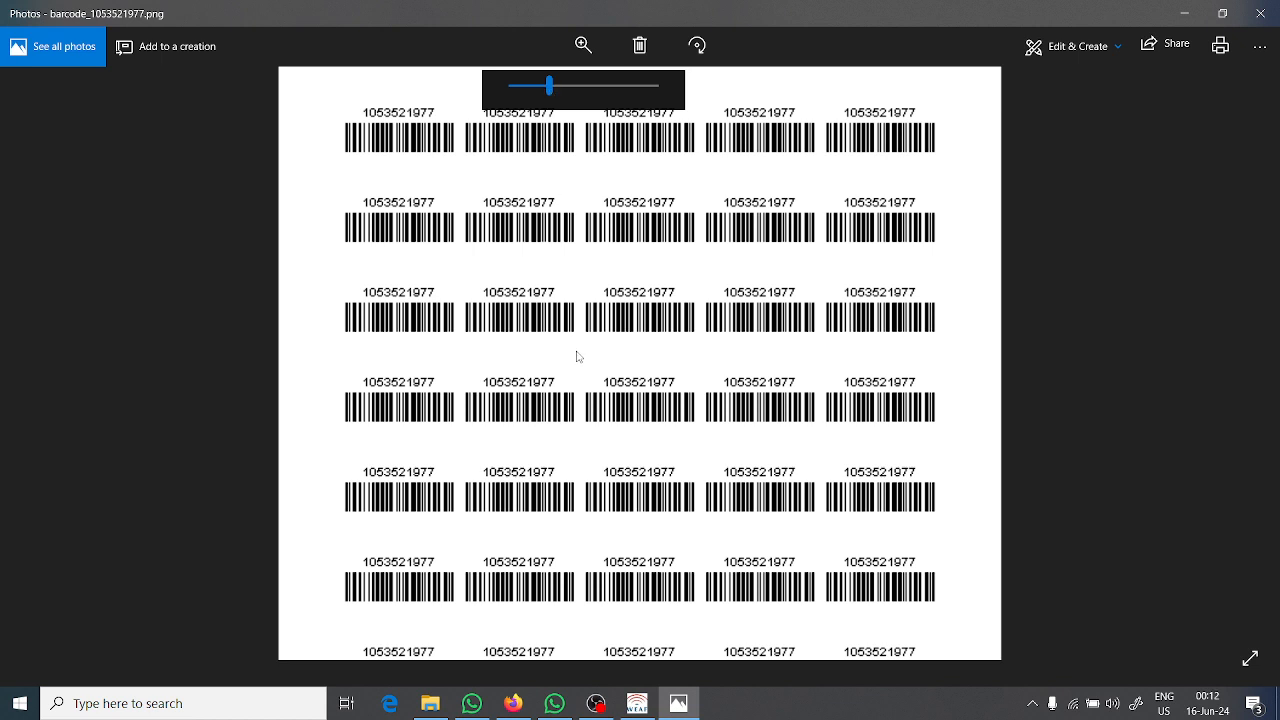
# Switch back to WEAF POS, set the base currency to USD in the system settings and save the details.
pyautogui.click(639, 705)
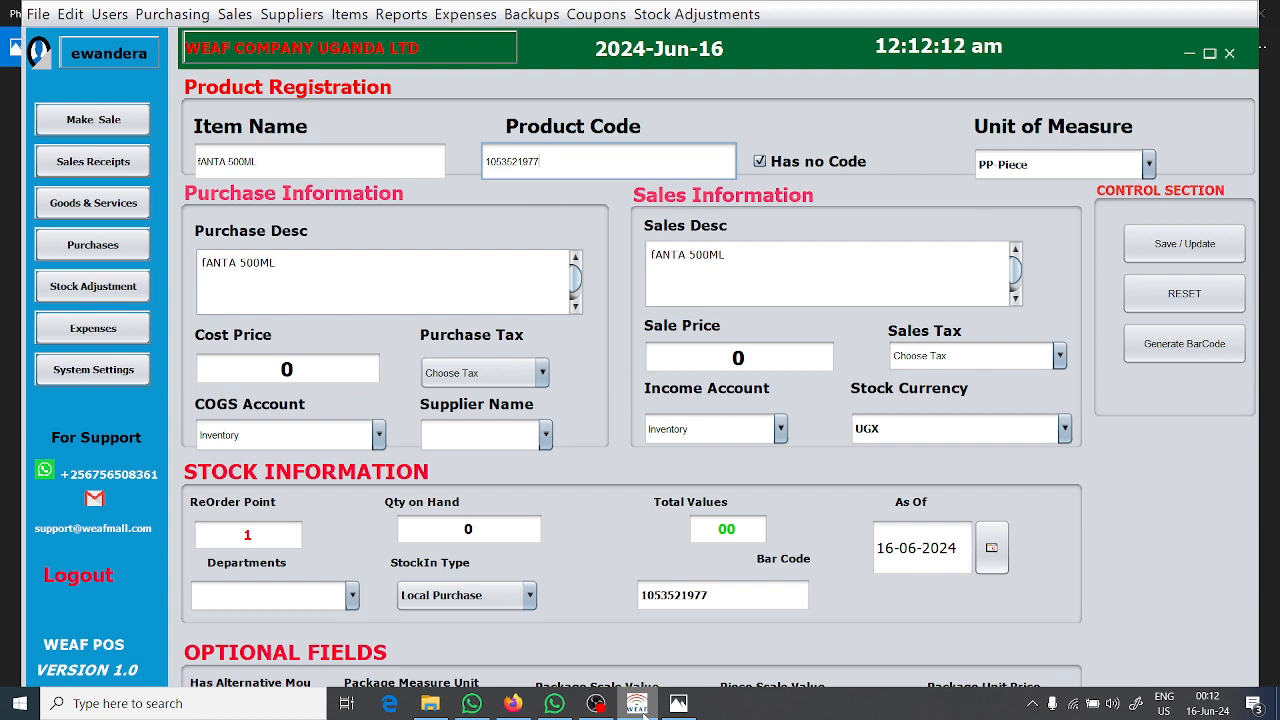
pyautogui.click(101, 370)
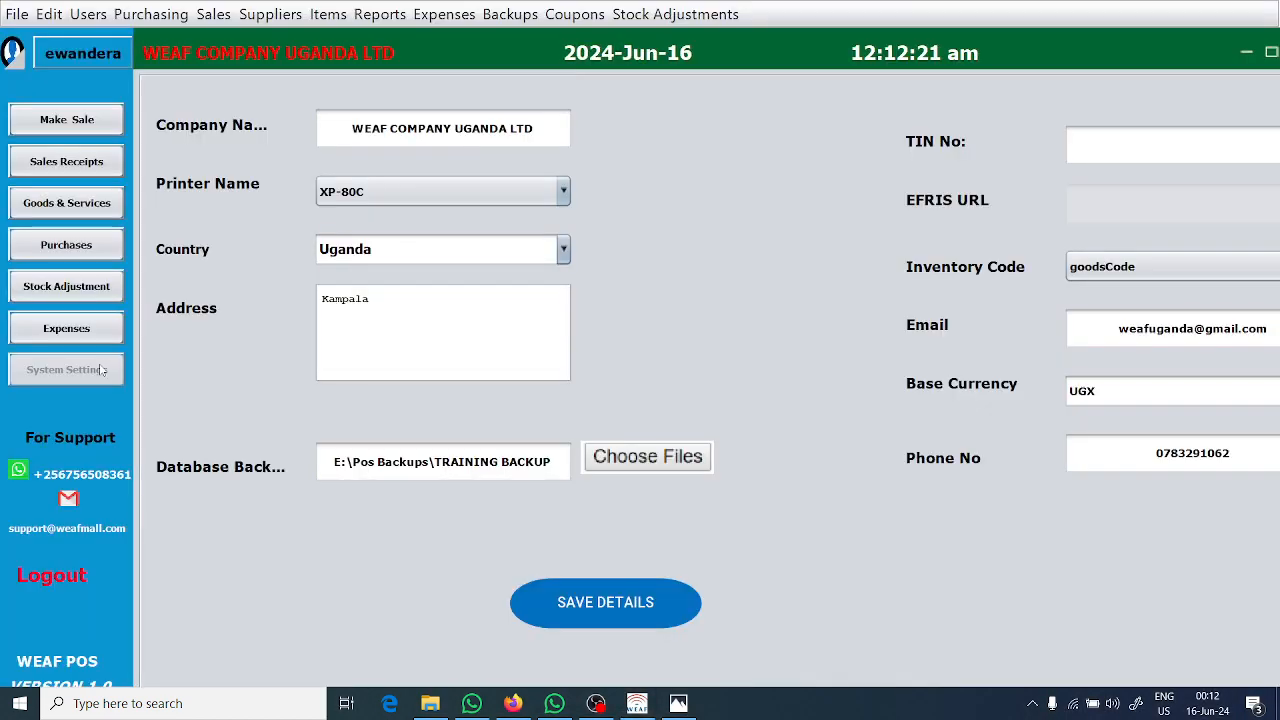
pyautogui.doubleClick(1104, 395)
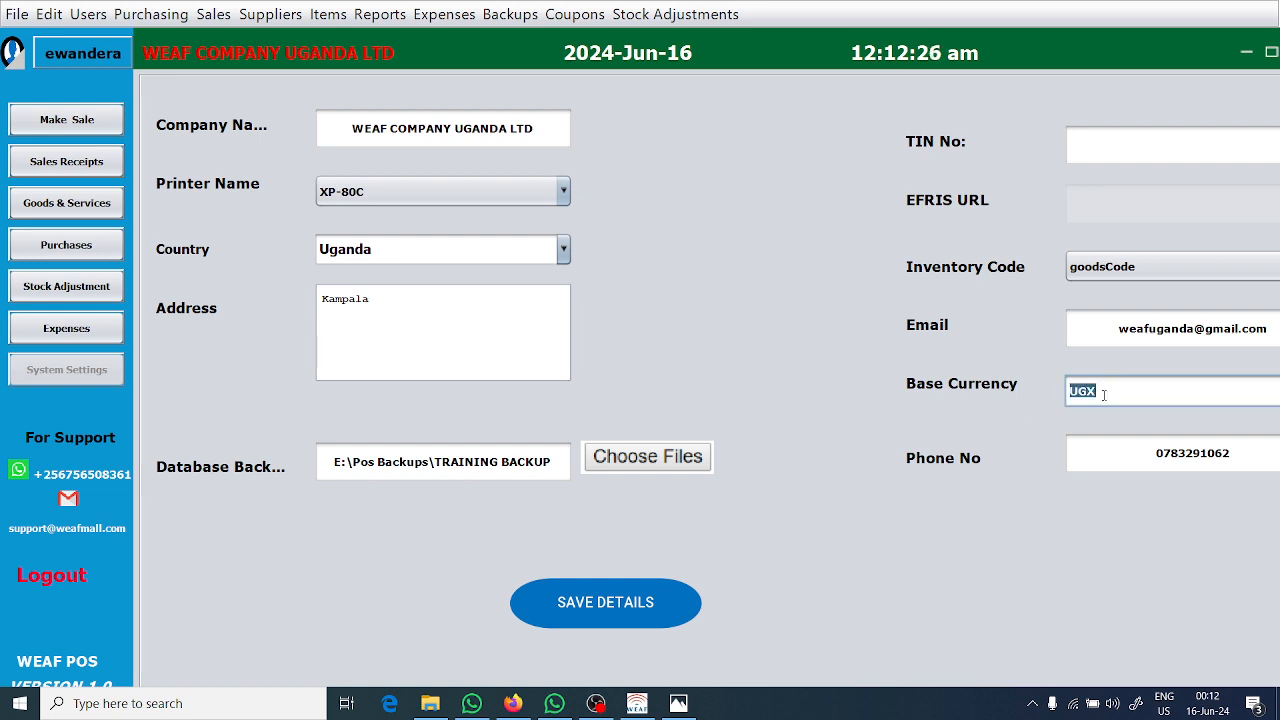
pyautogui.write('U')
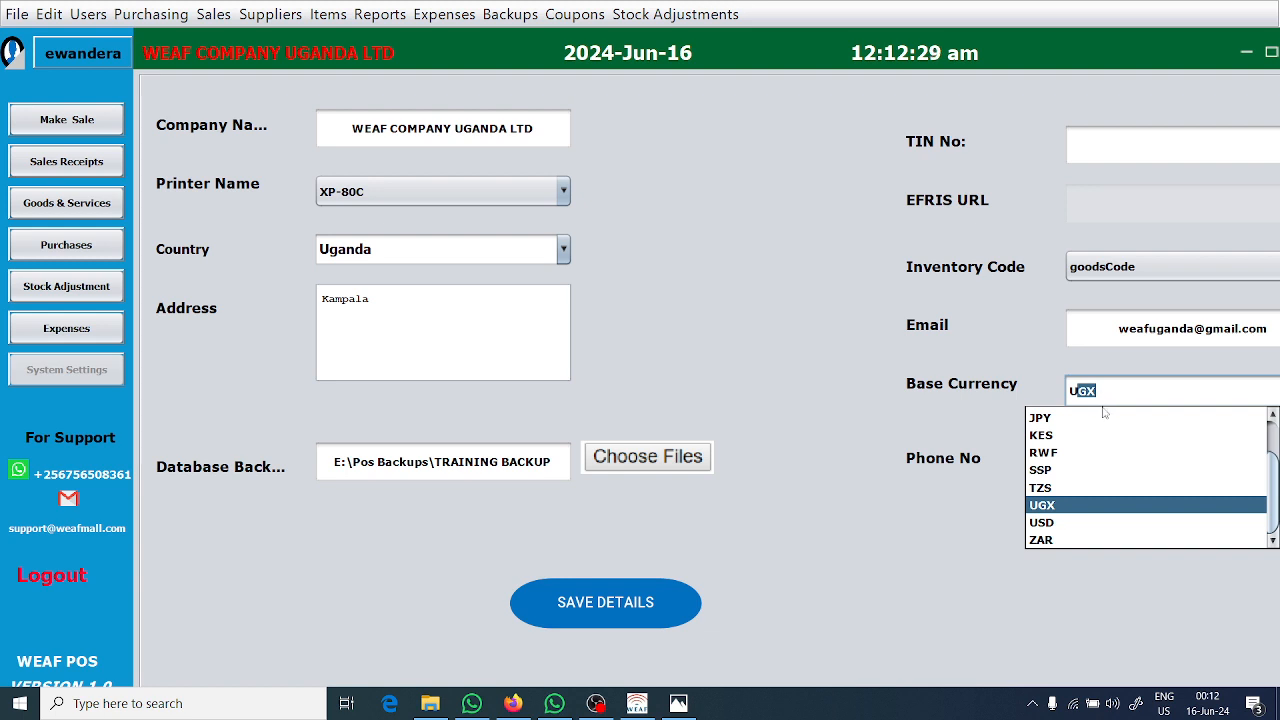
pyautogui.click(1045, 524)
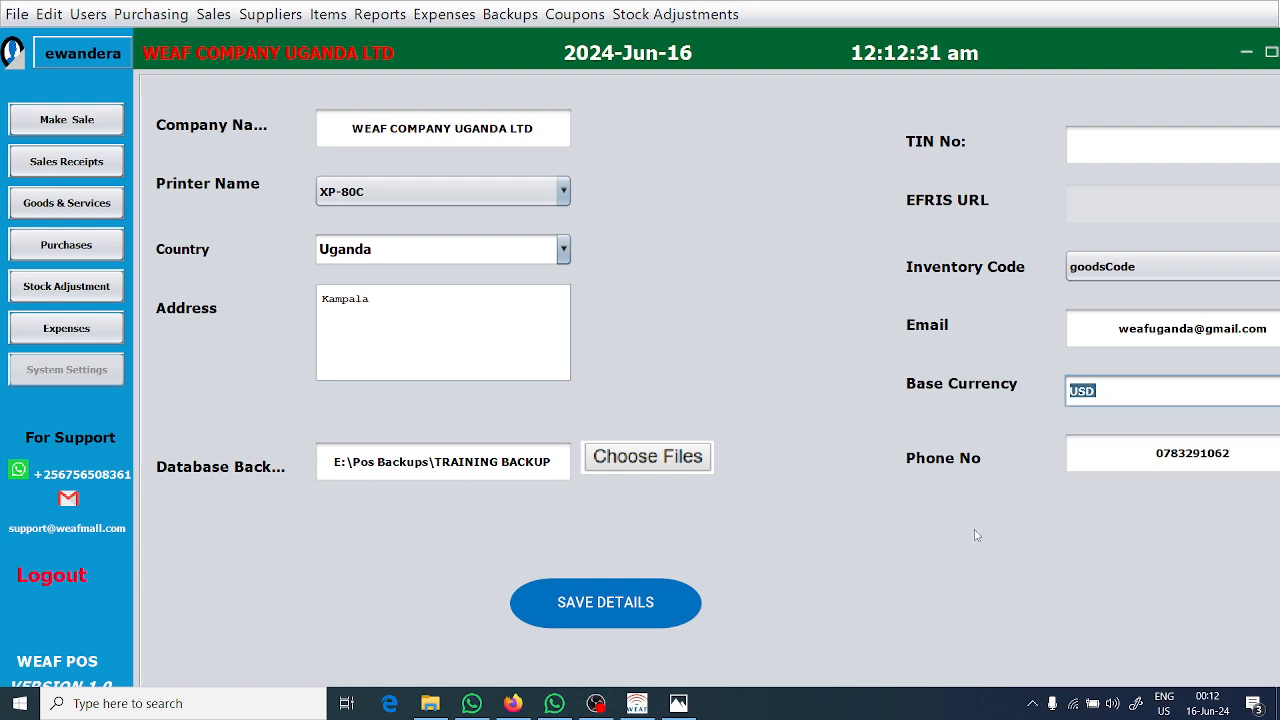
pyautogui.click(623, 600)
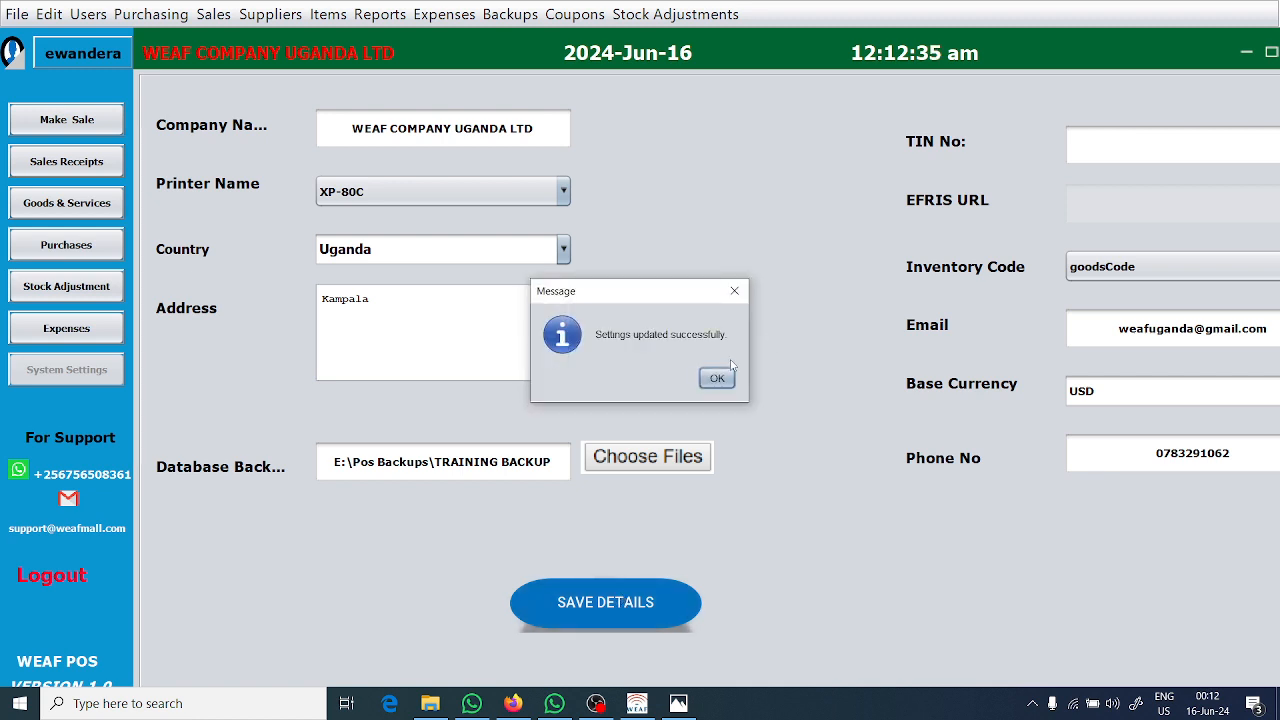
pyautogui.click(717, 377)
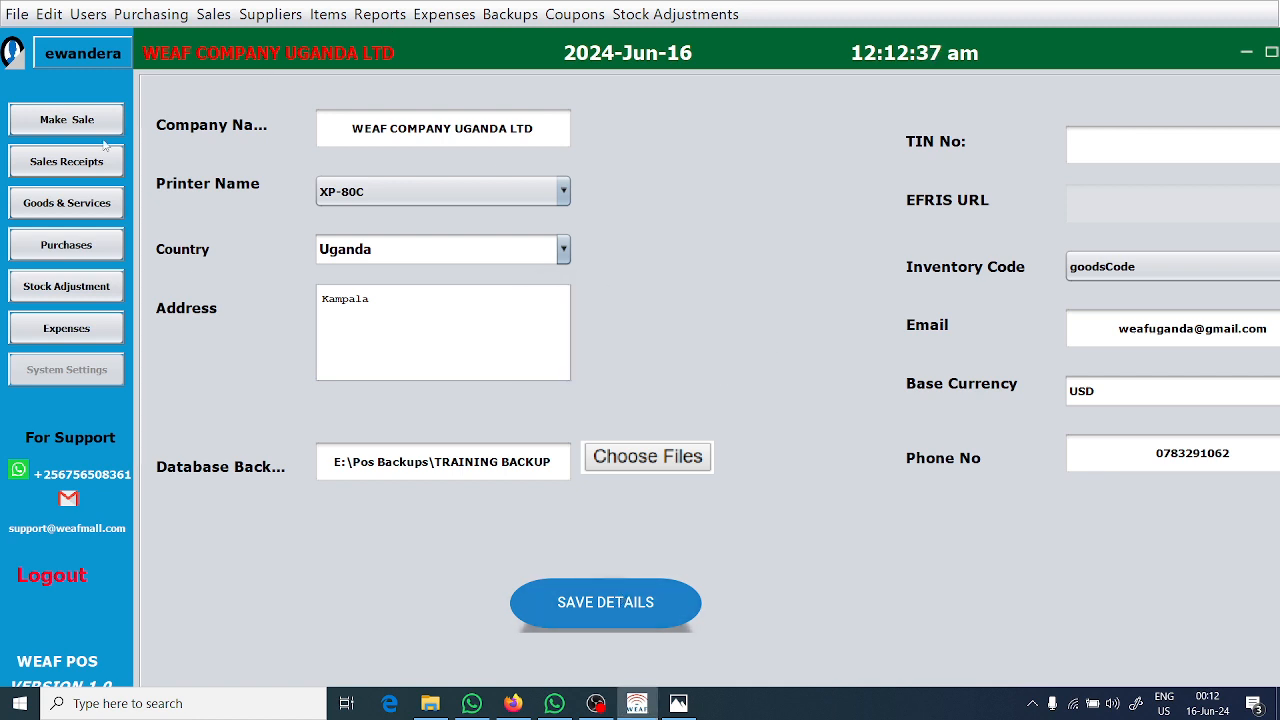
# Glance at the goods and services list, return to the sales screen and unhold the held invoice for selling.
pyautogui.click(83, 215)
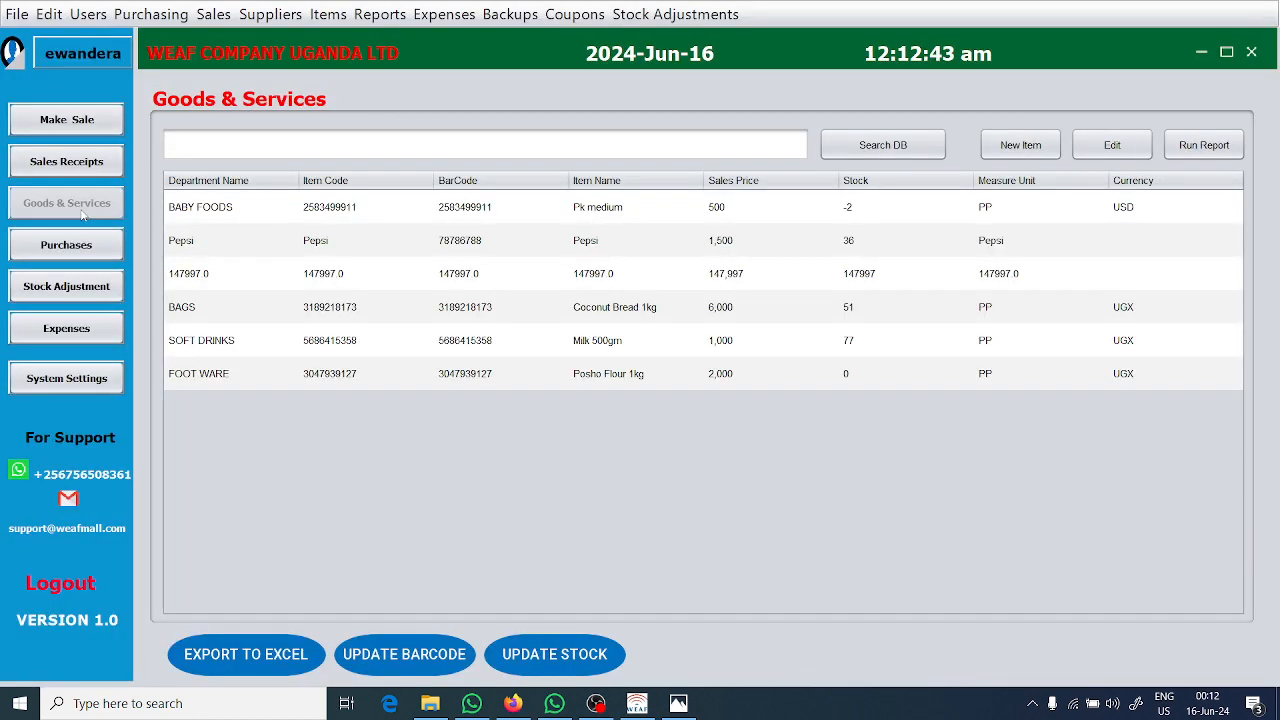
pyautogui.click(84, 127)
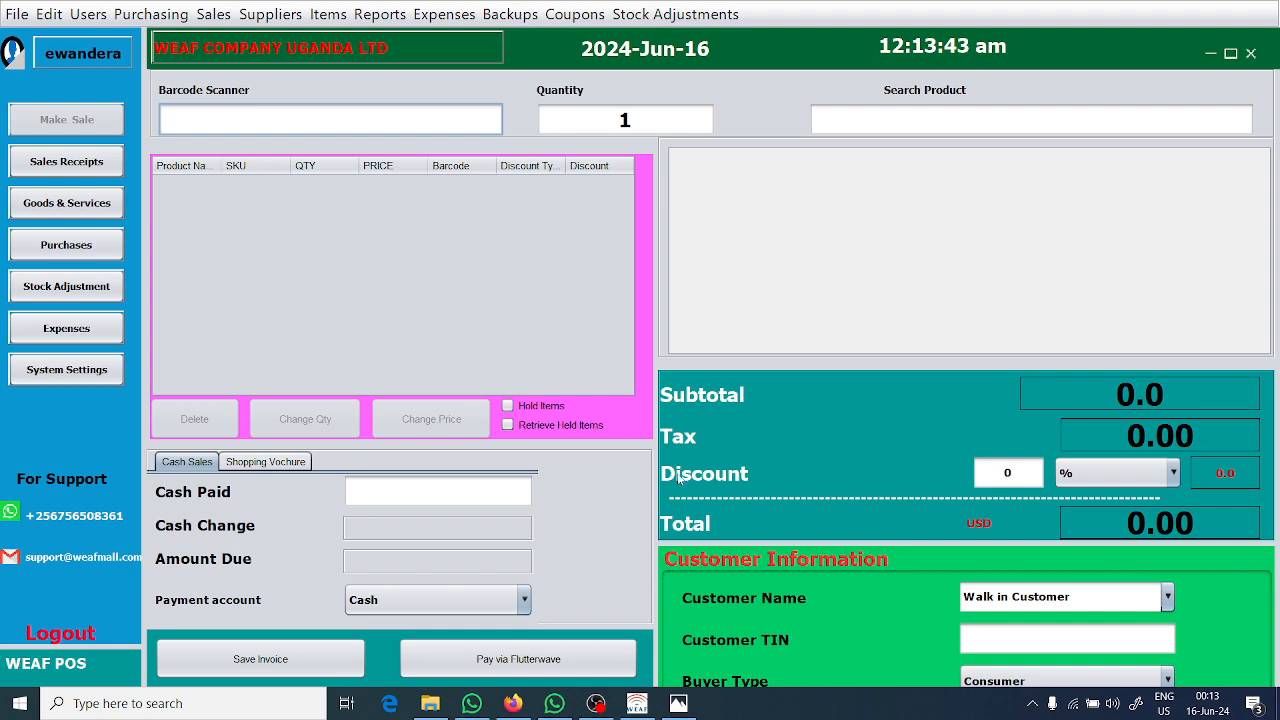
pyautogui.click(537, 428)
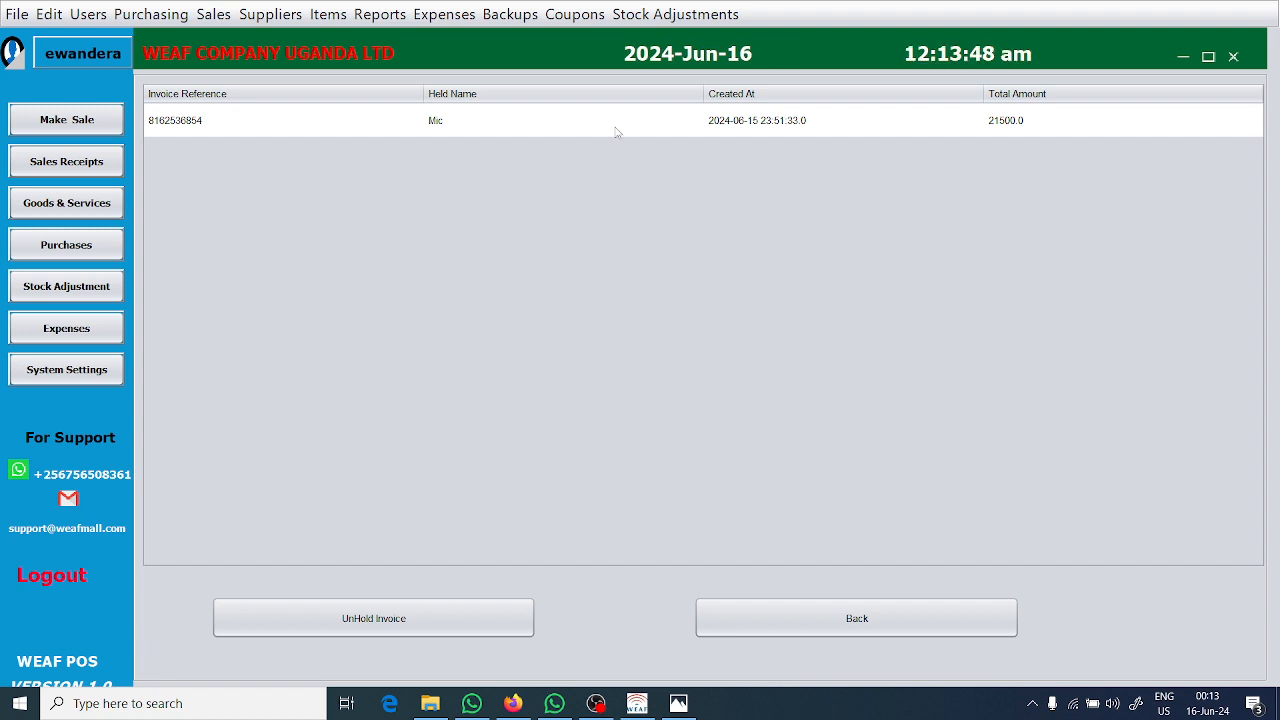
pyautogui.click(617, 131)
pyautogui.click(392, 621)
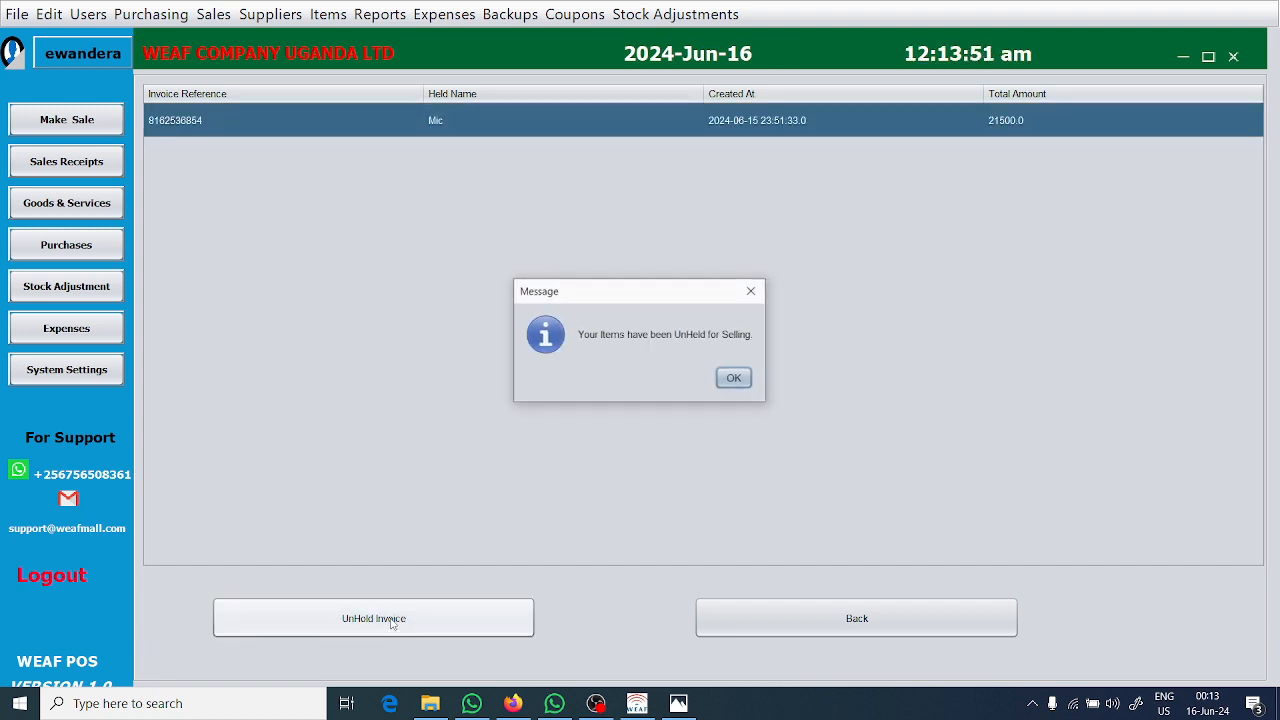
pyautogui.click(738, 381)
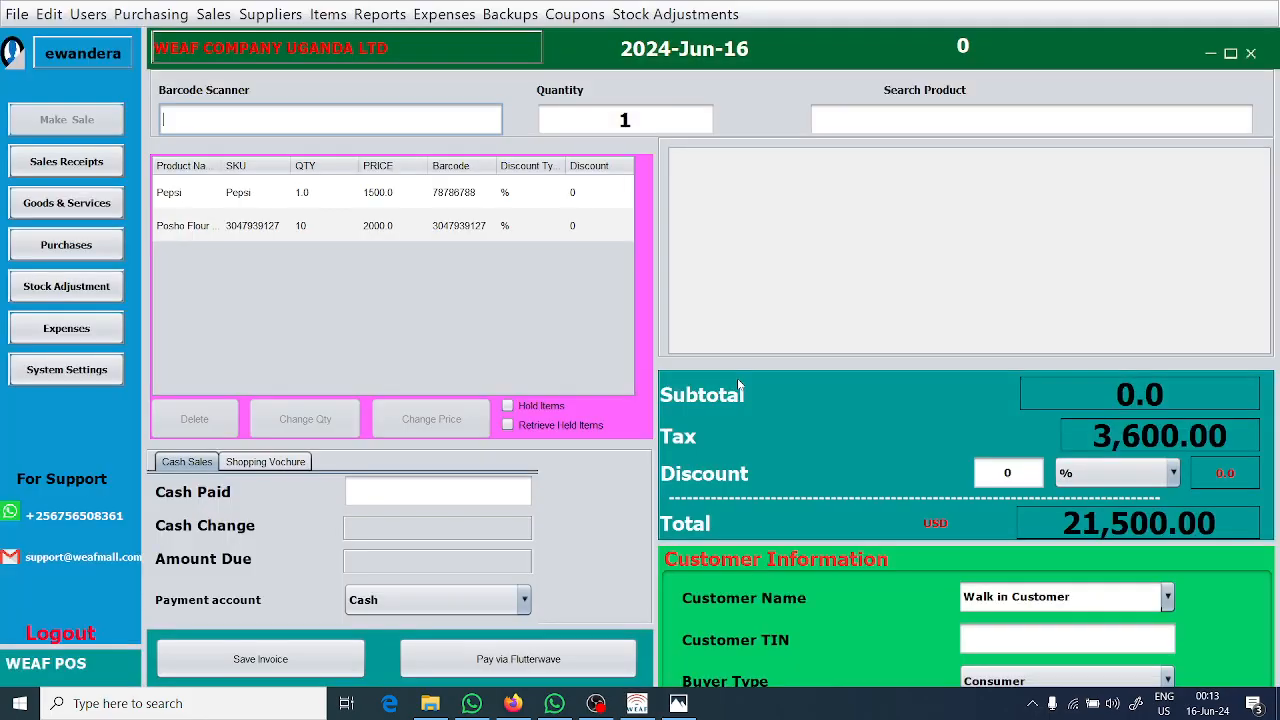
# Try a 5% discount on the retrieved sale and reset the discount to 0.
pyautogui.click(1010, 474)
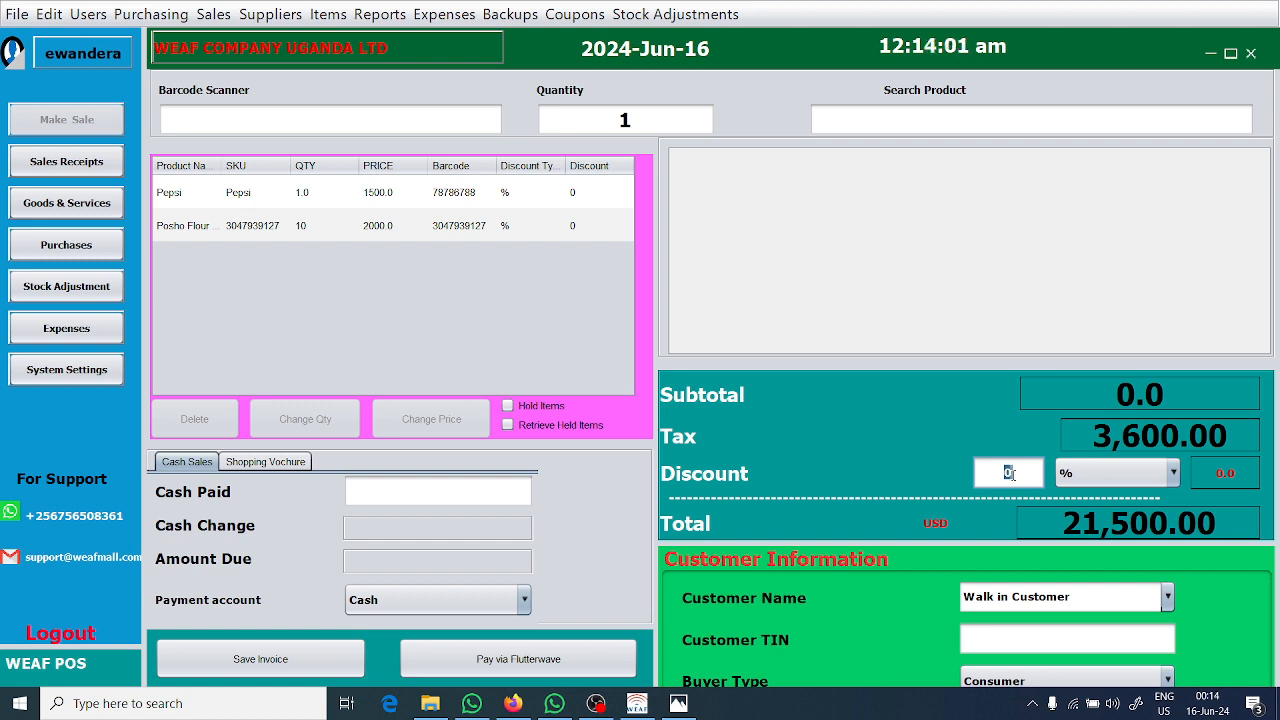
pyautogui.click(1013, 475)
pyautogui.press('BackSpace')
pyautogui.write('5')
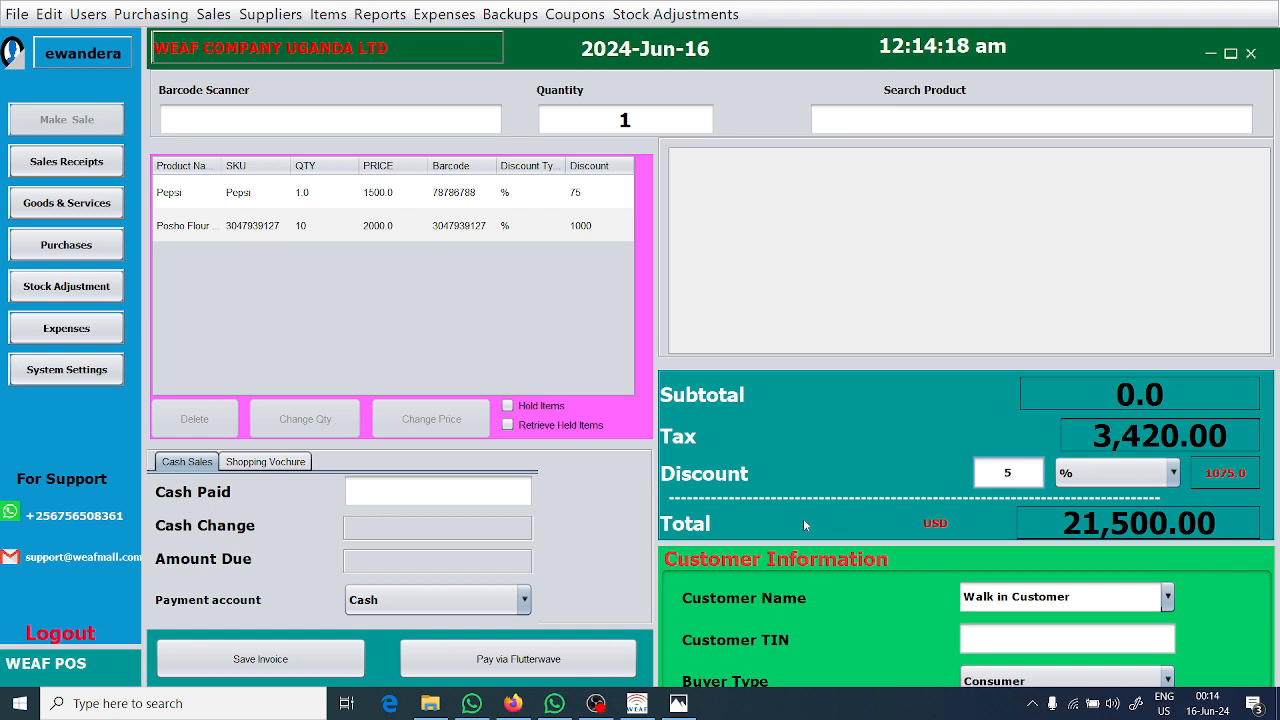
pyautogui.press('BackSpace')
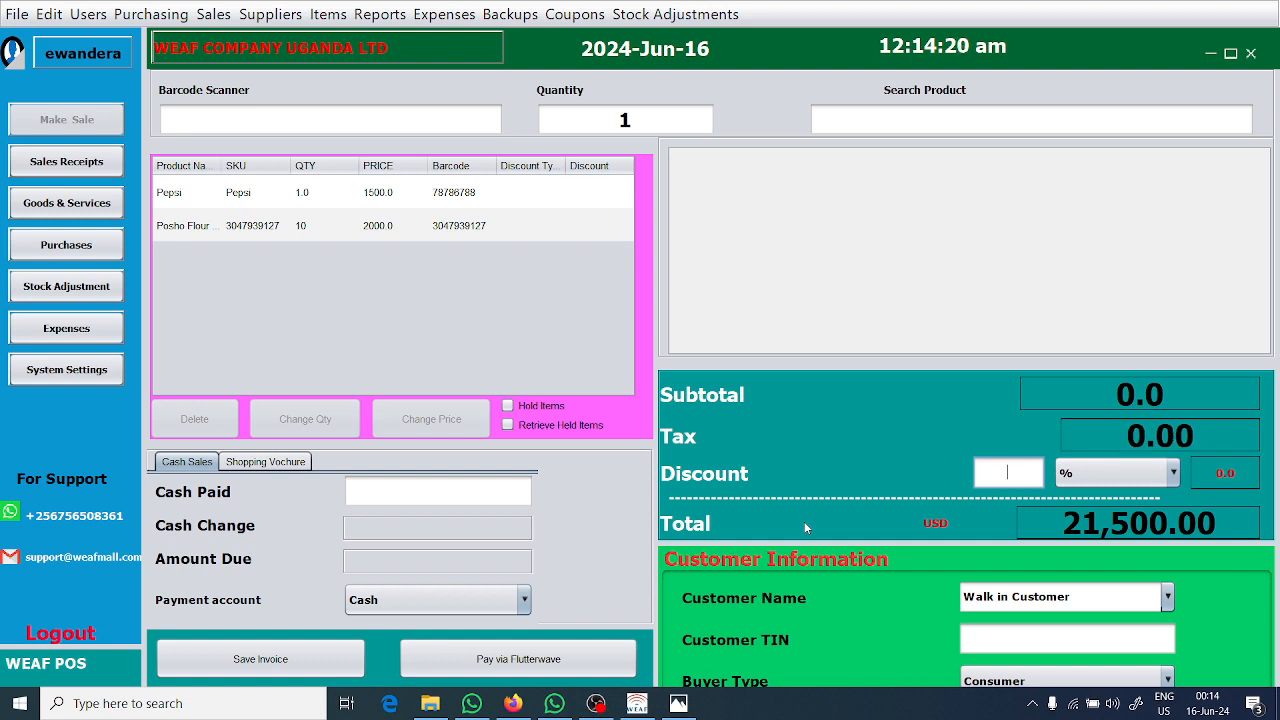
pyautogui.write('0')
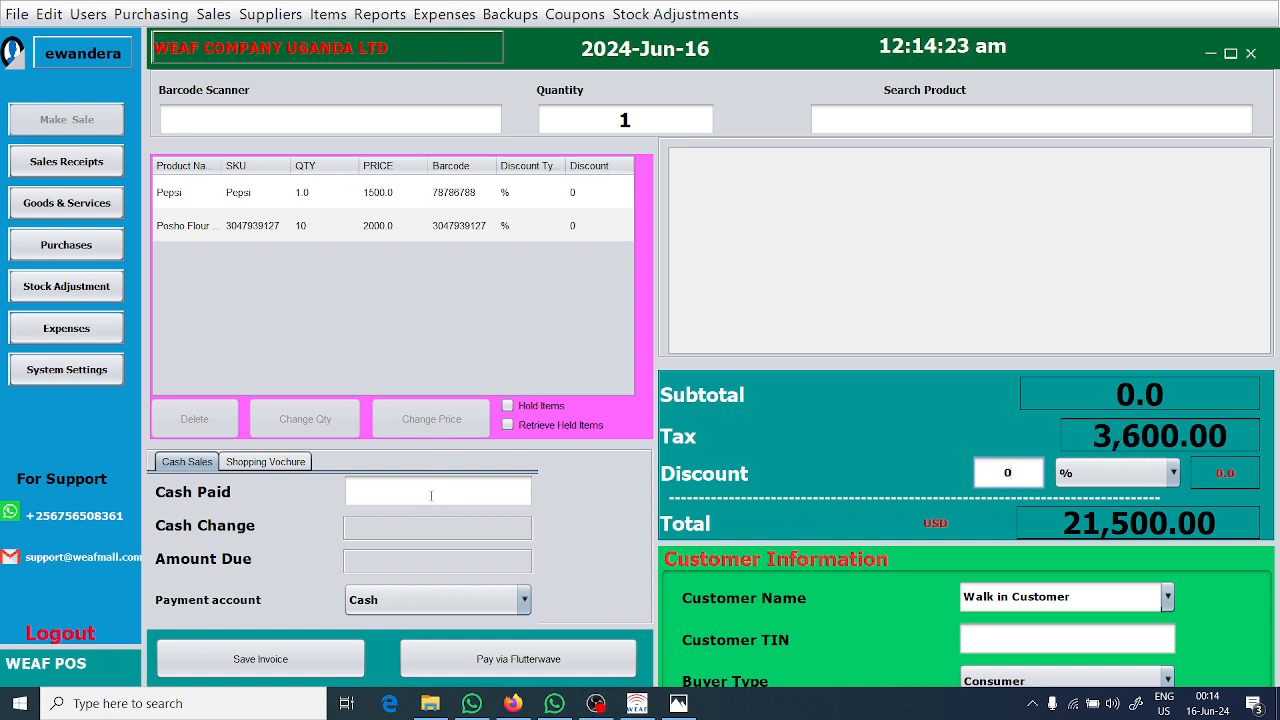
# Enter 50000 as the cash paid for the retrieved sale.
pyautogui.click(431, 495)
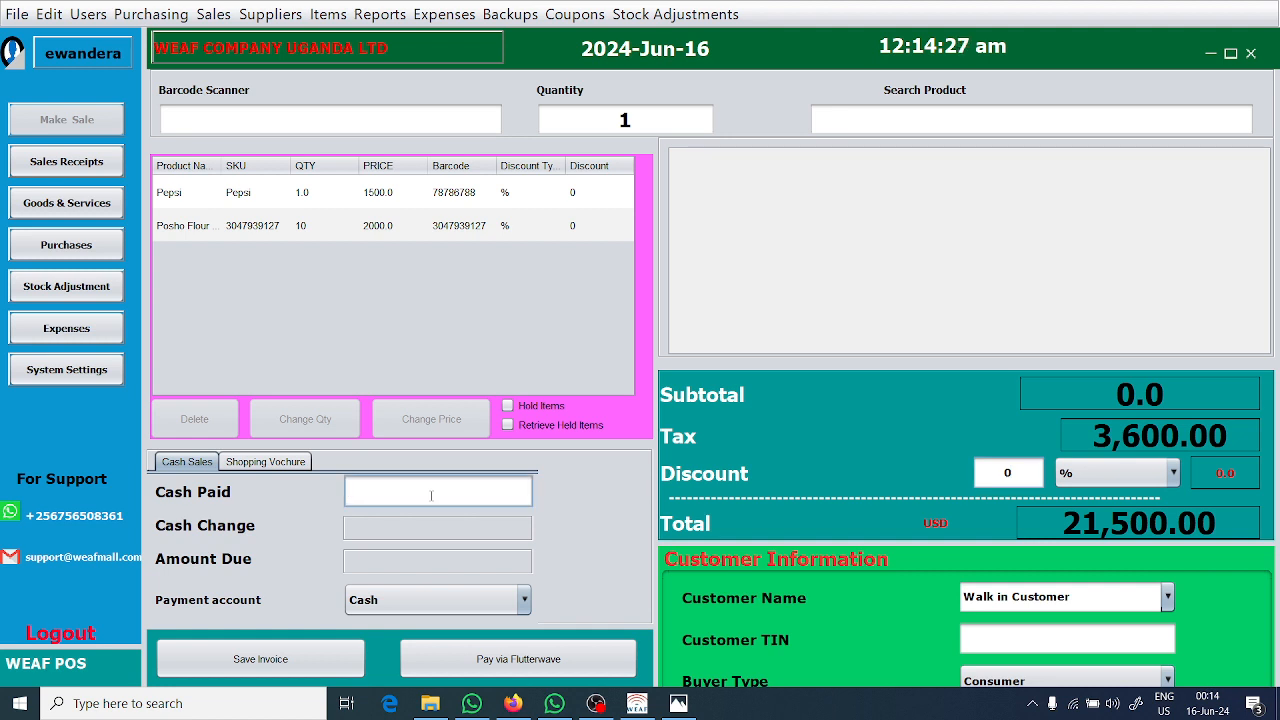
pyautogui.write('50000')
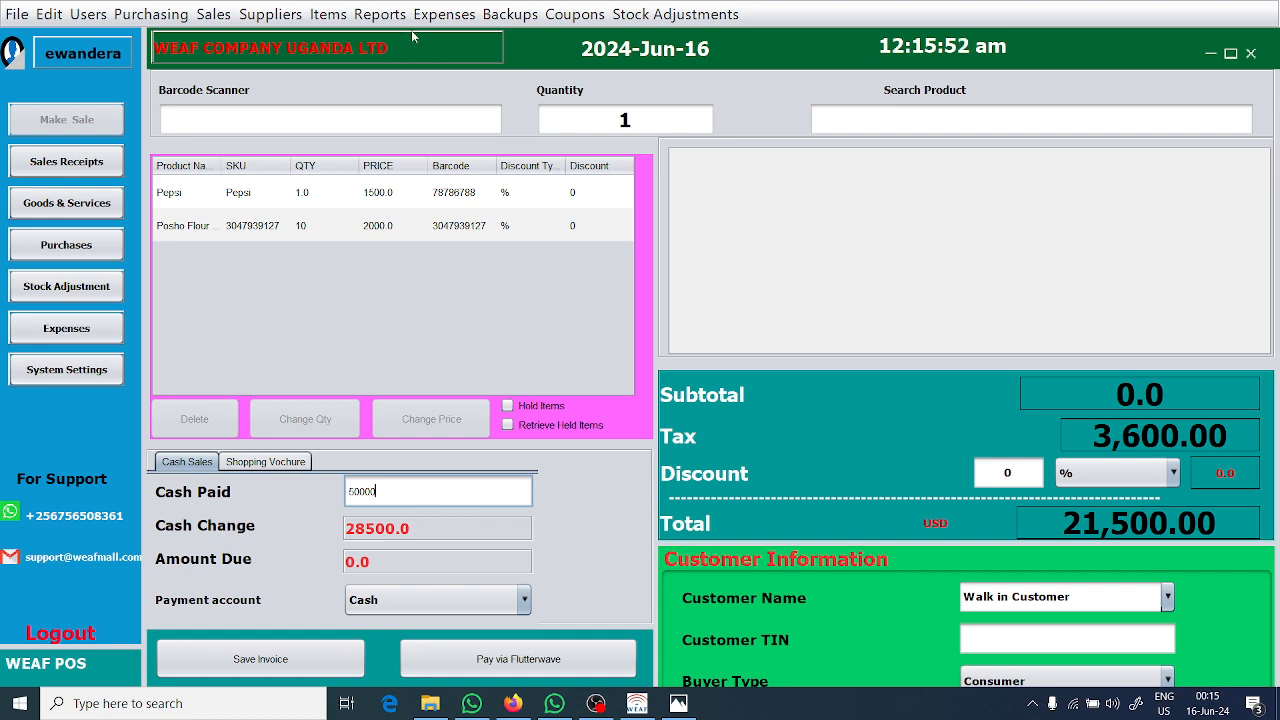
# Change the company name to ASANTE SHOPPERS in the system settings, save the details and return to the sales screen.
pyautogui.click(91, 366)
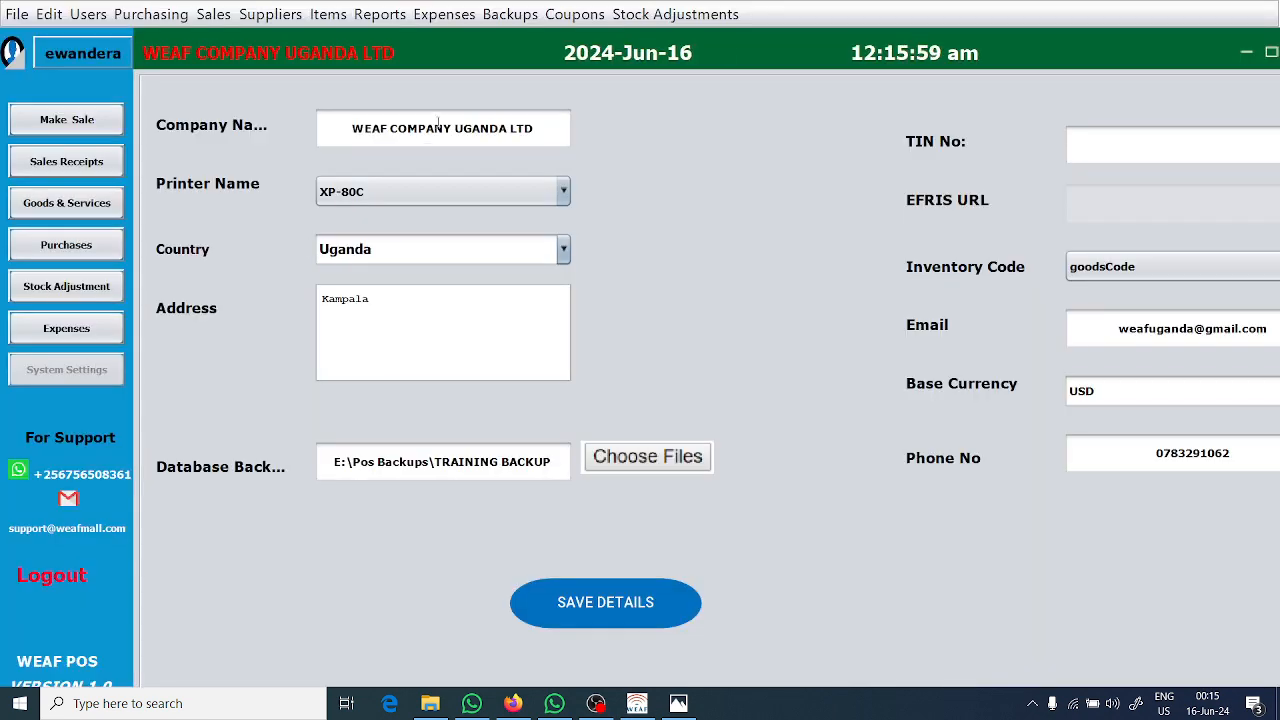
pyautogui.doubleClick(438, 128)
pyautogui.tripleClick(438, 128)
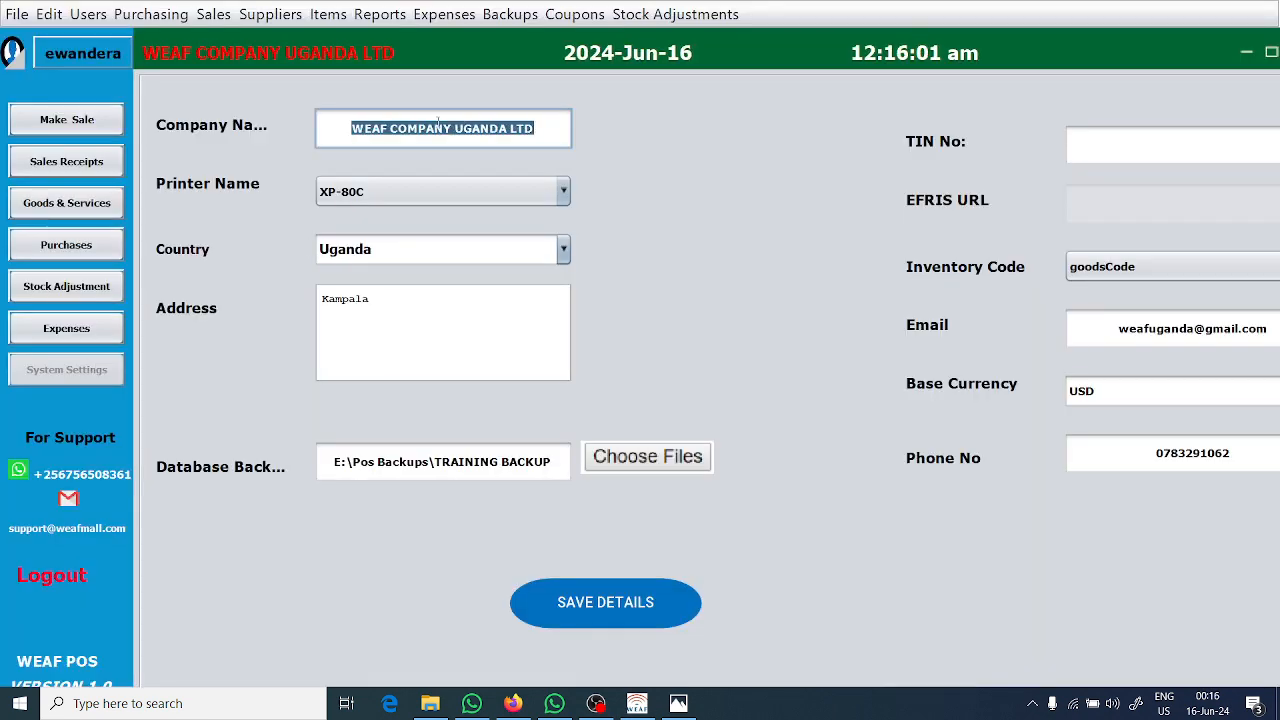
pyautogui.write('ASANTE S')
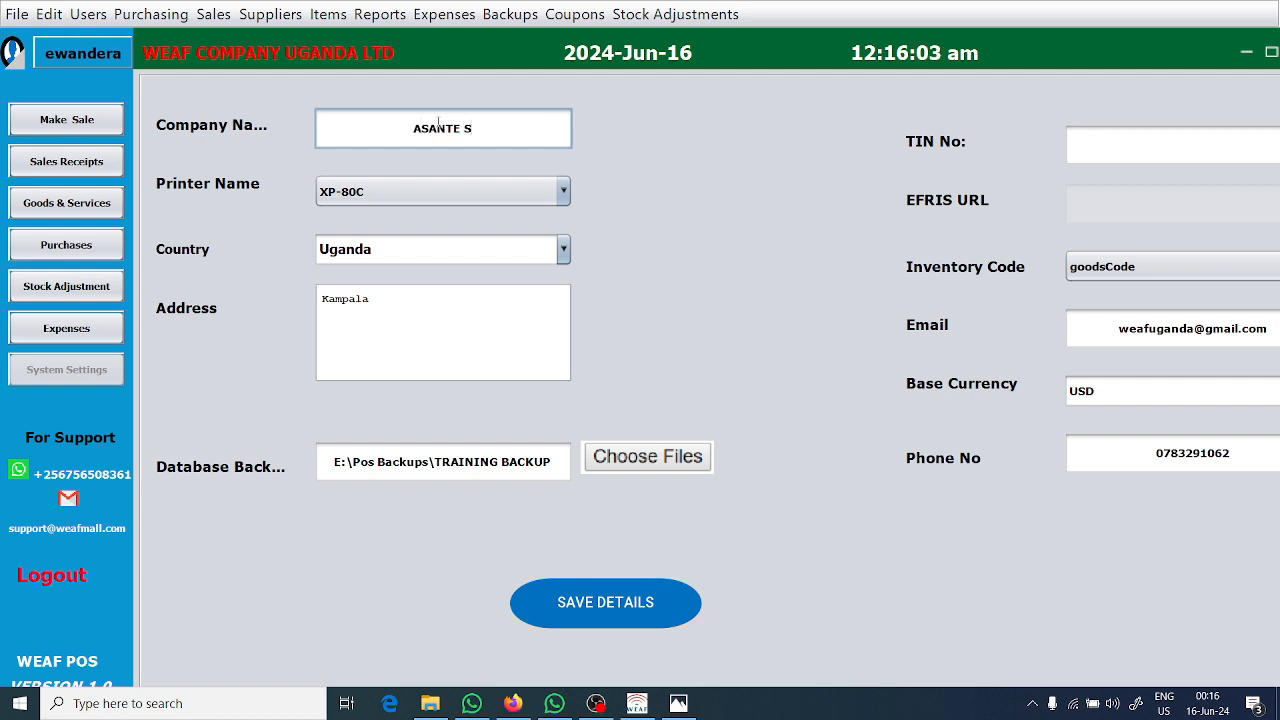
pyautogui.write('HOPPERS')
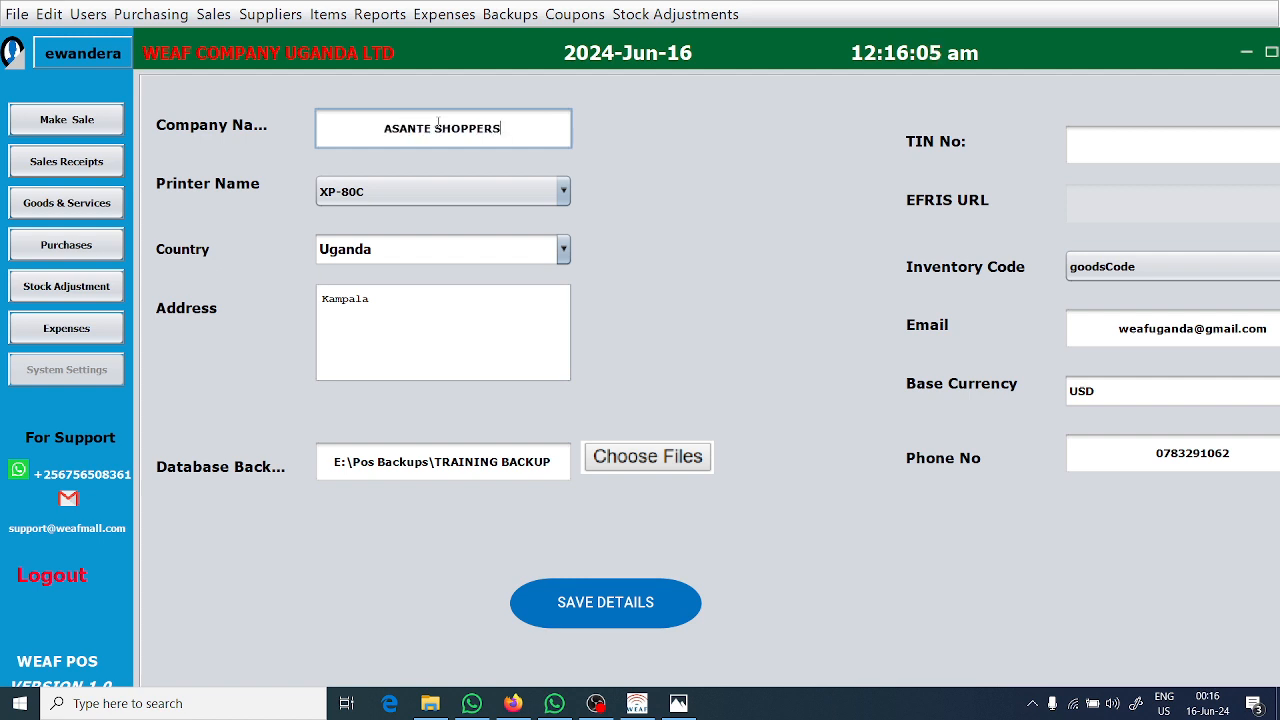
pyautogui.click(587, 610)
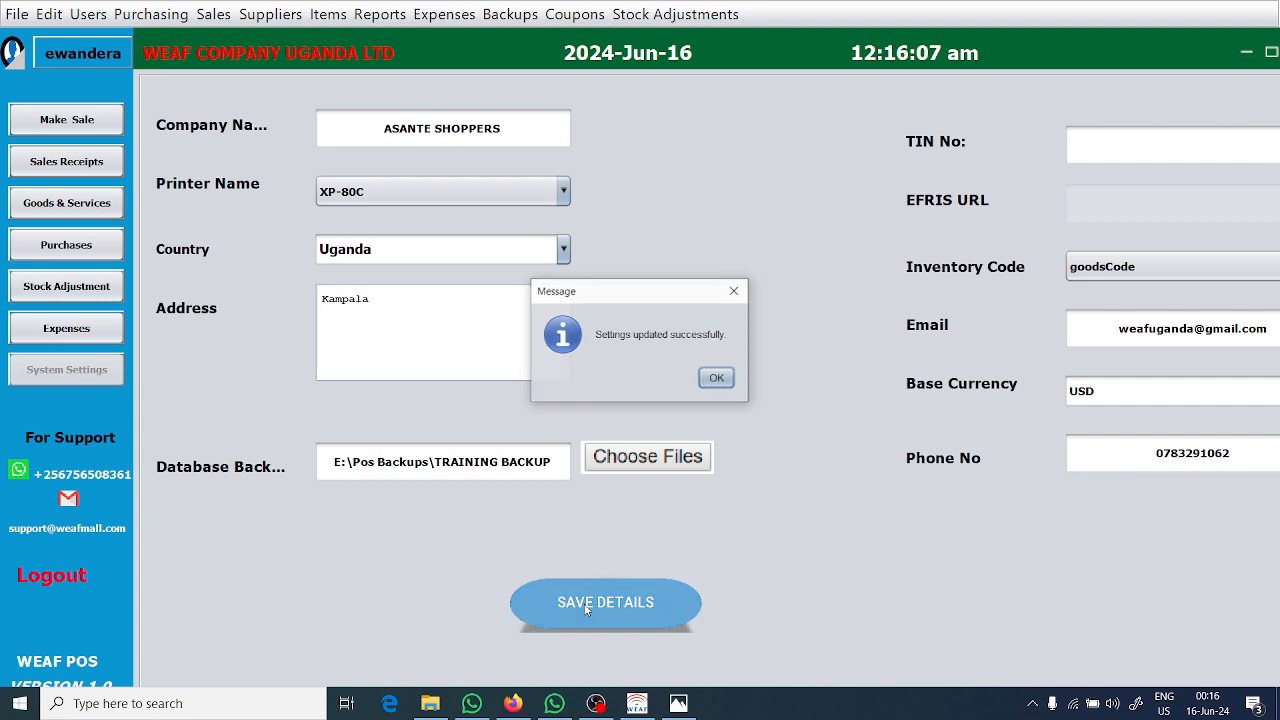
pyautogui.click(724, 384)
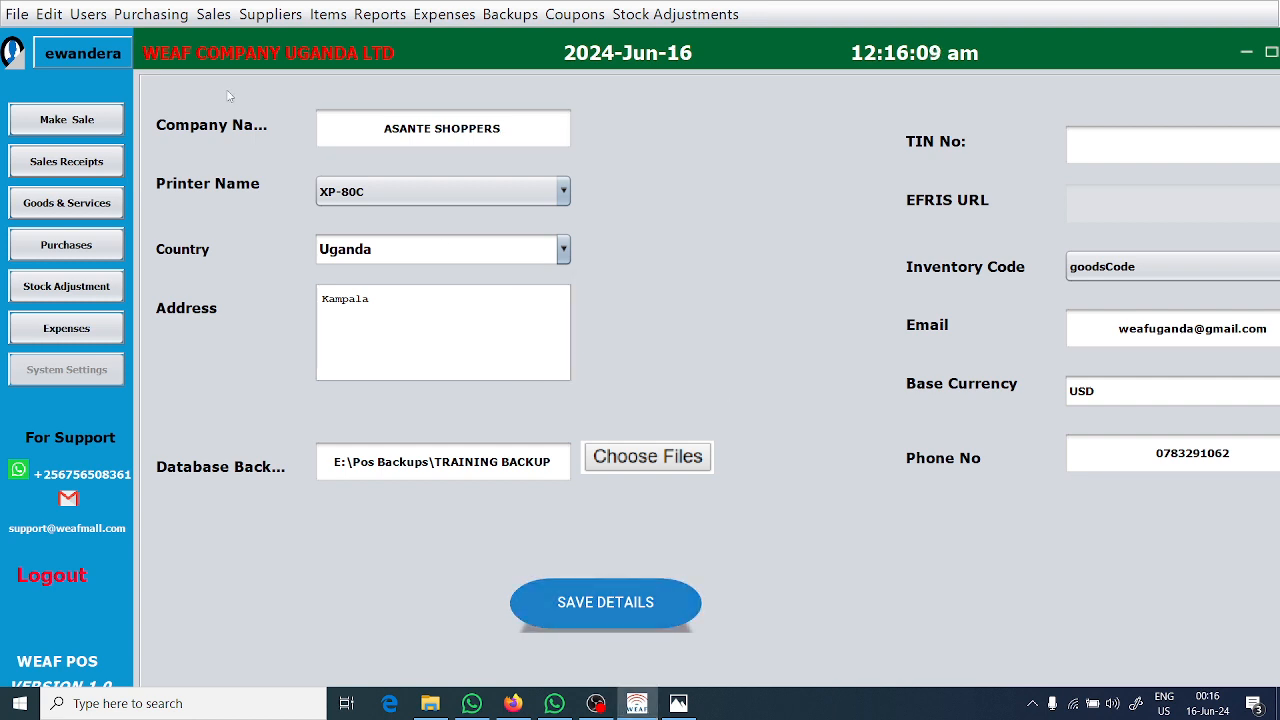
pyautogui.click(50, 121)
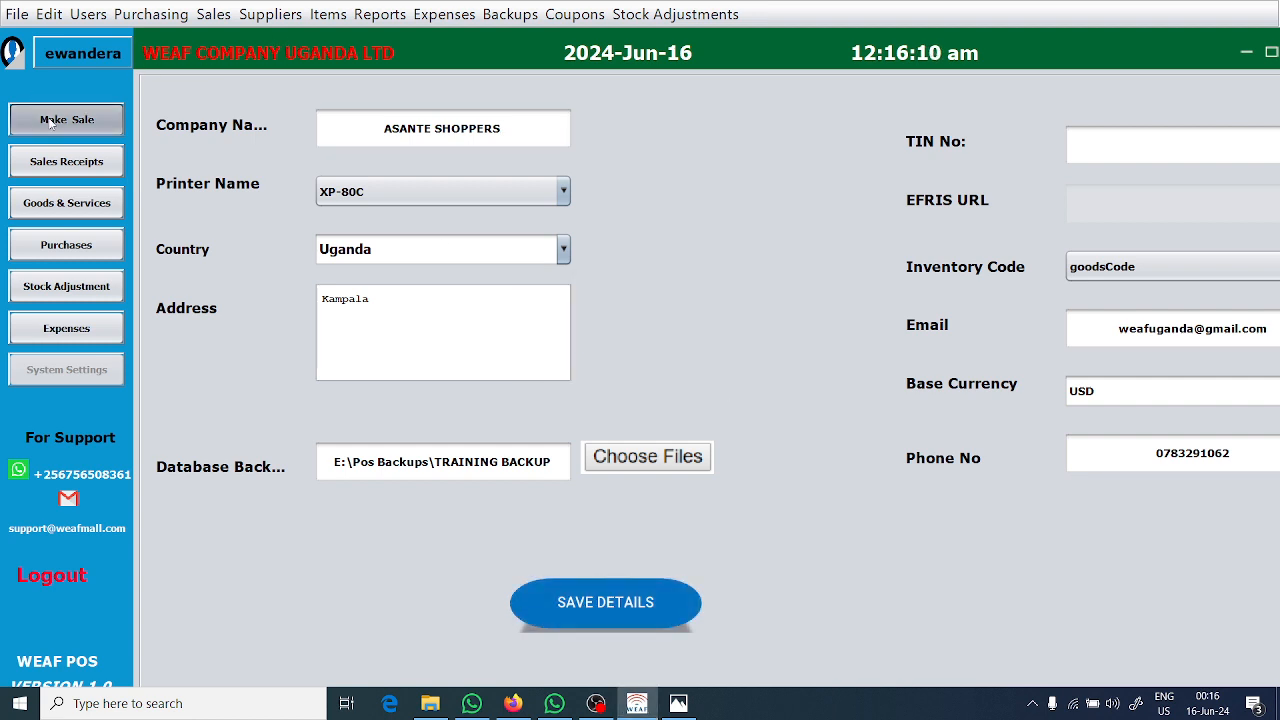